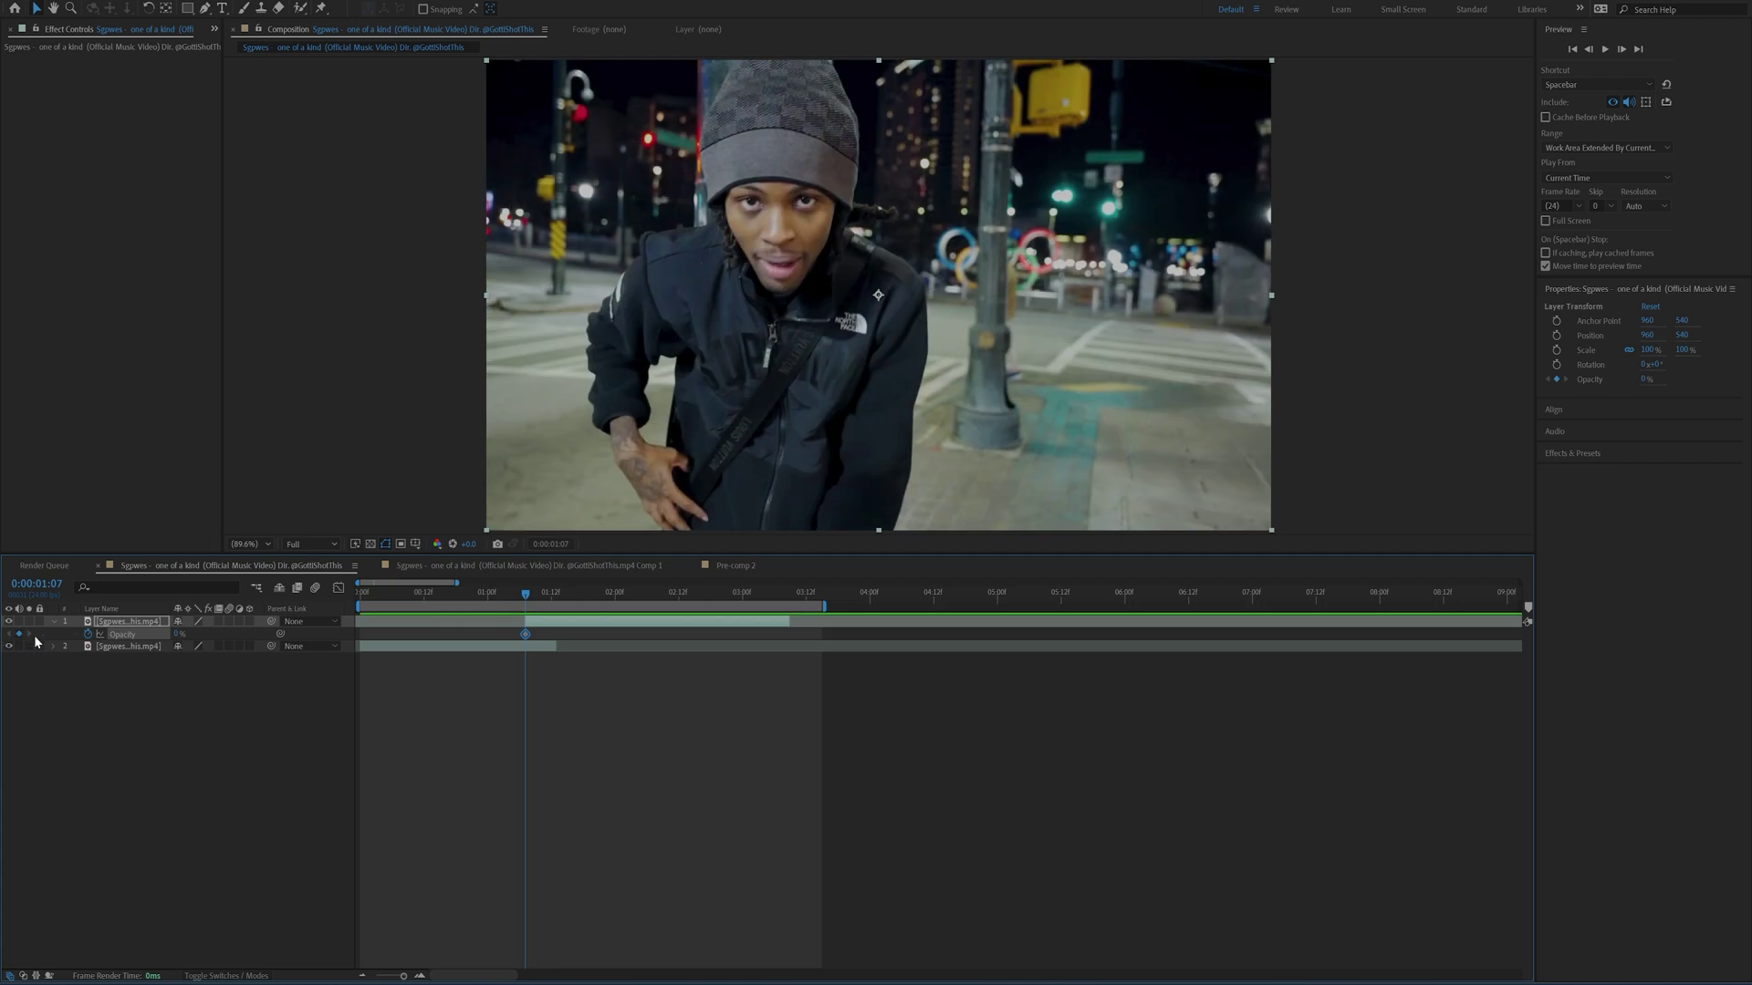
Step: Keyframe the upper clip's opacity to 100% at 0:00:01:13, apply Easy Ease to both opacity keyframes and preview the crossfade
click(548, 625)
click(558, 595)
drag(174, 633, 374, 949)
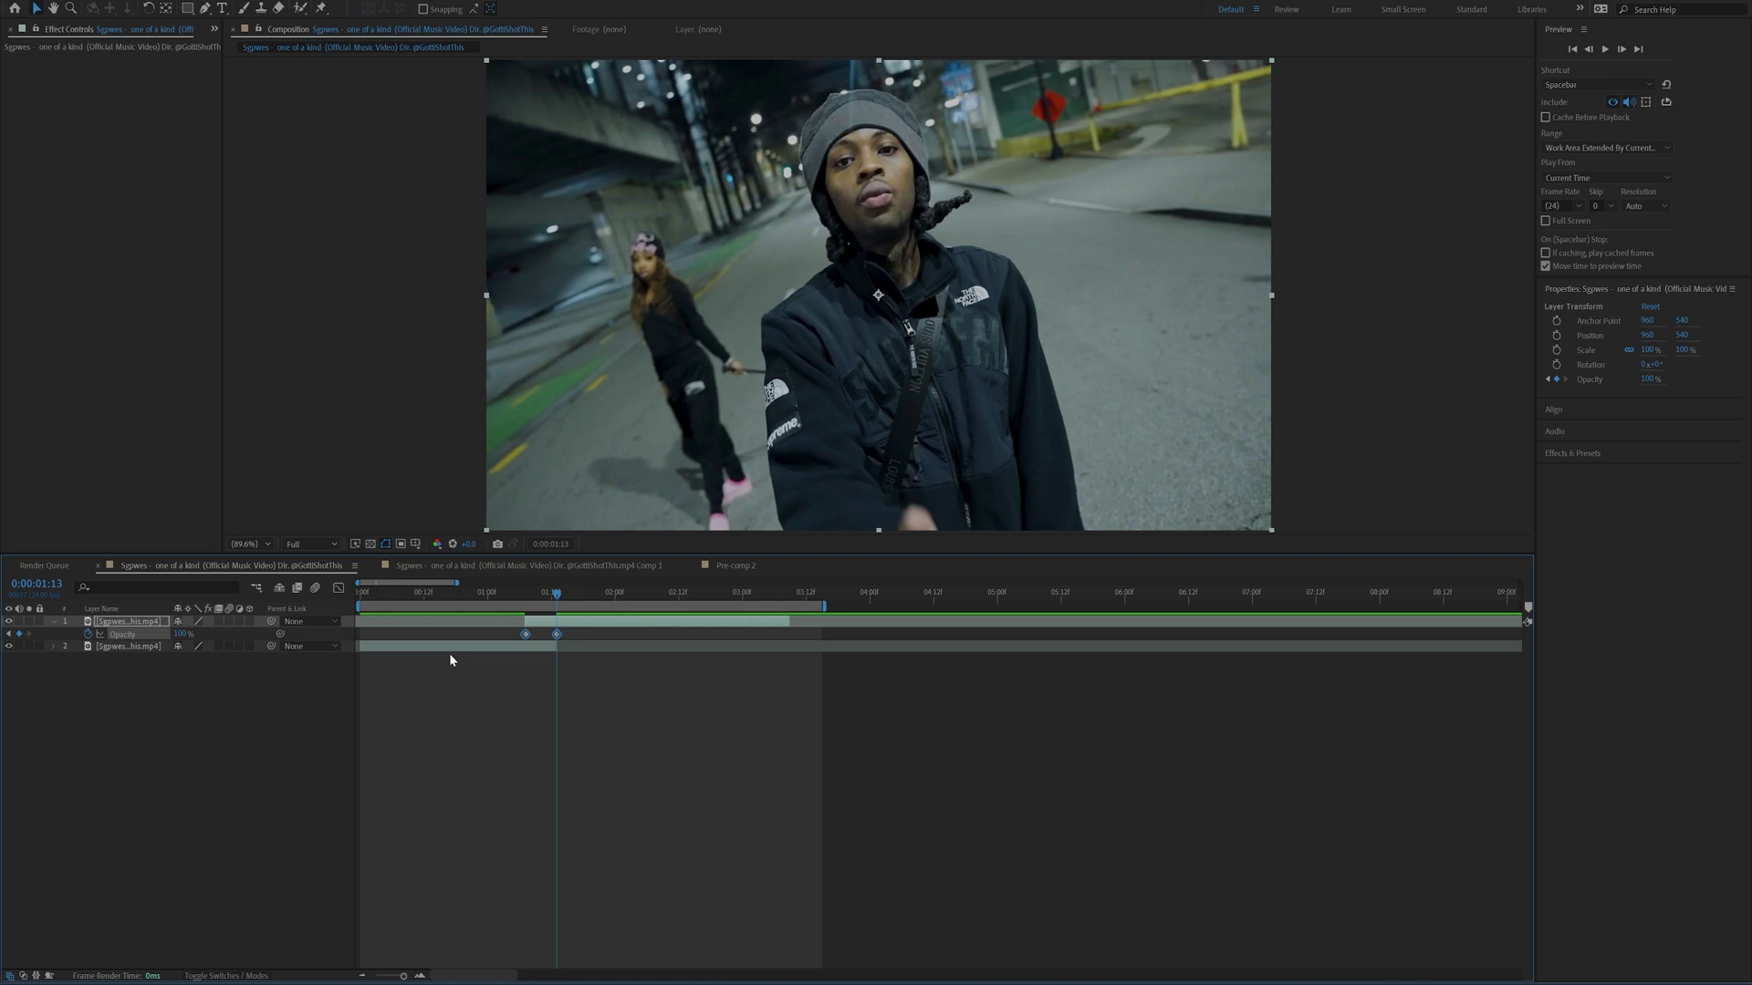
key(F9)
drag(528, 591, 493, 593)
key(space)
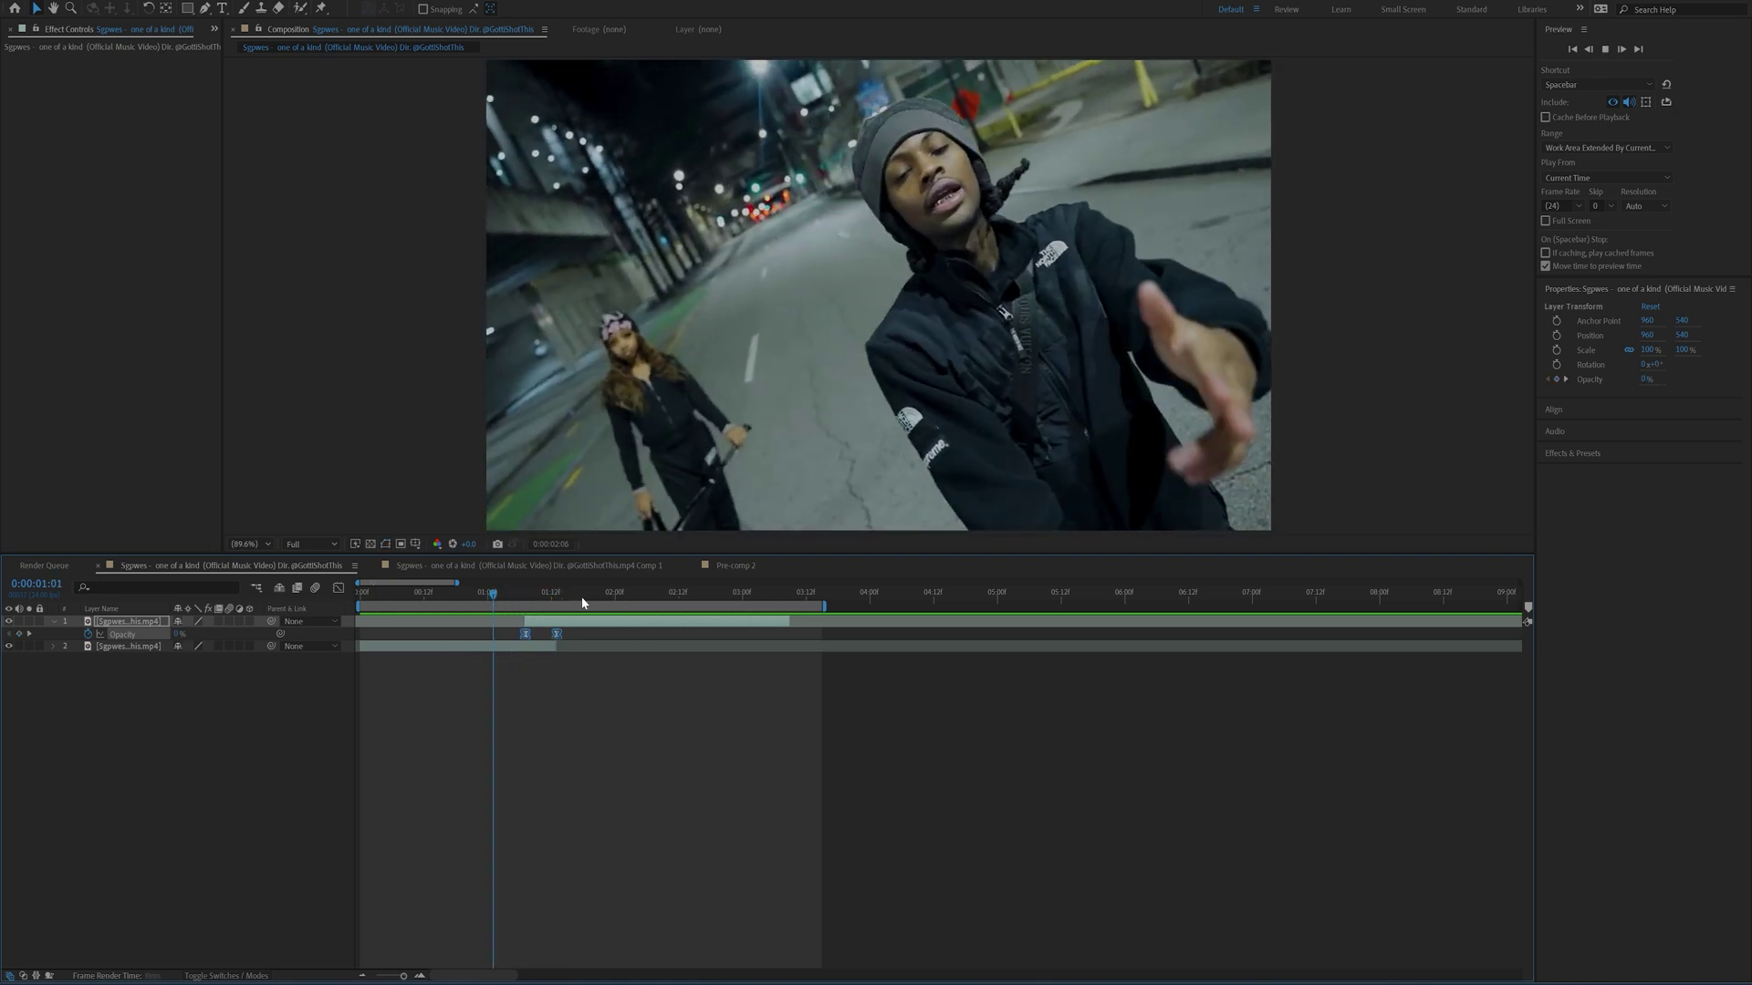
Step: At 0:00:01:10, pre-compose both clips with all attributes moved into the new composition
click(540, 594)
click(548, 625)
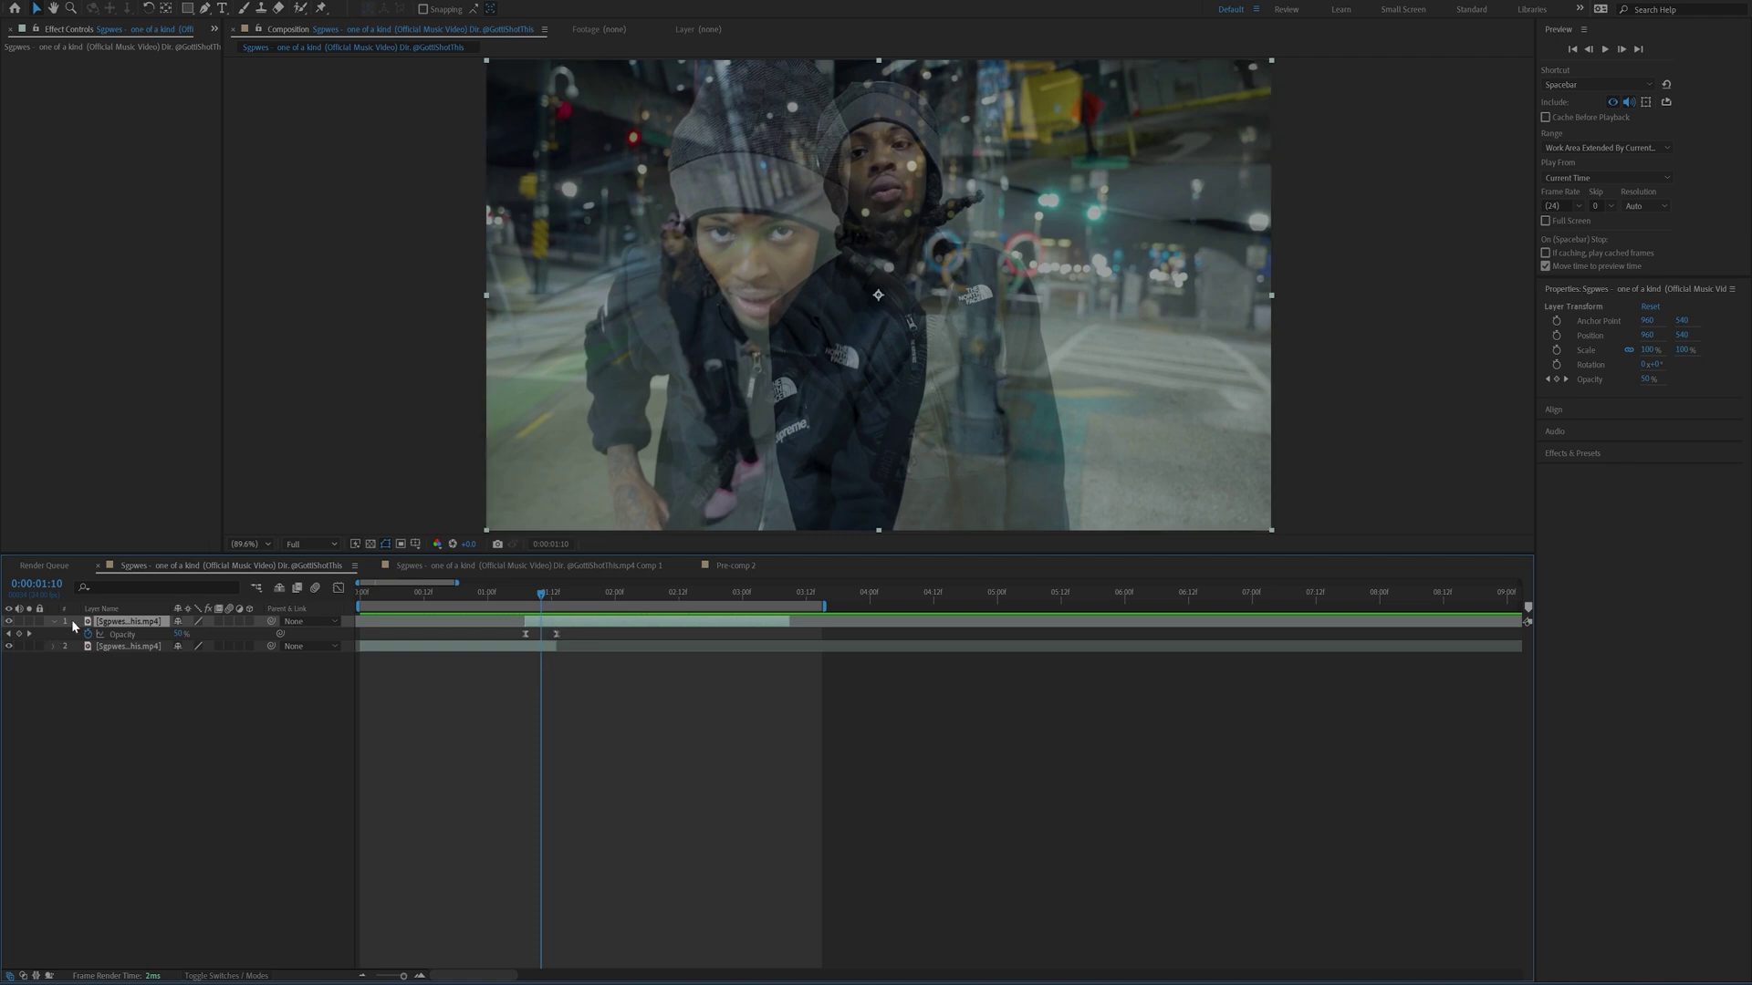
drag(71, 621, 82, 649)
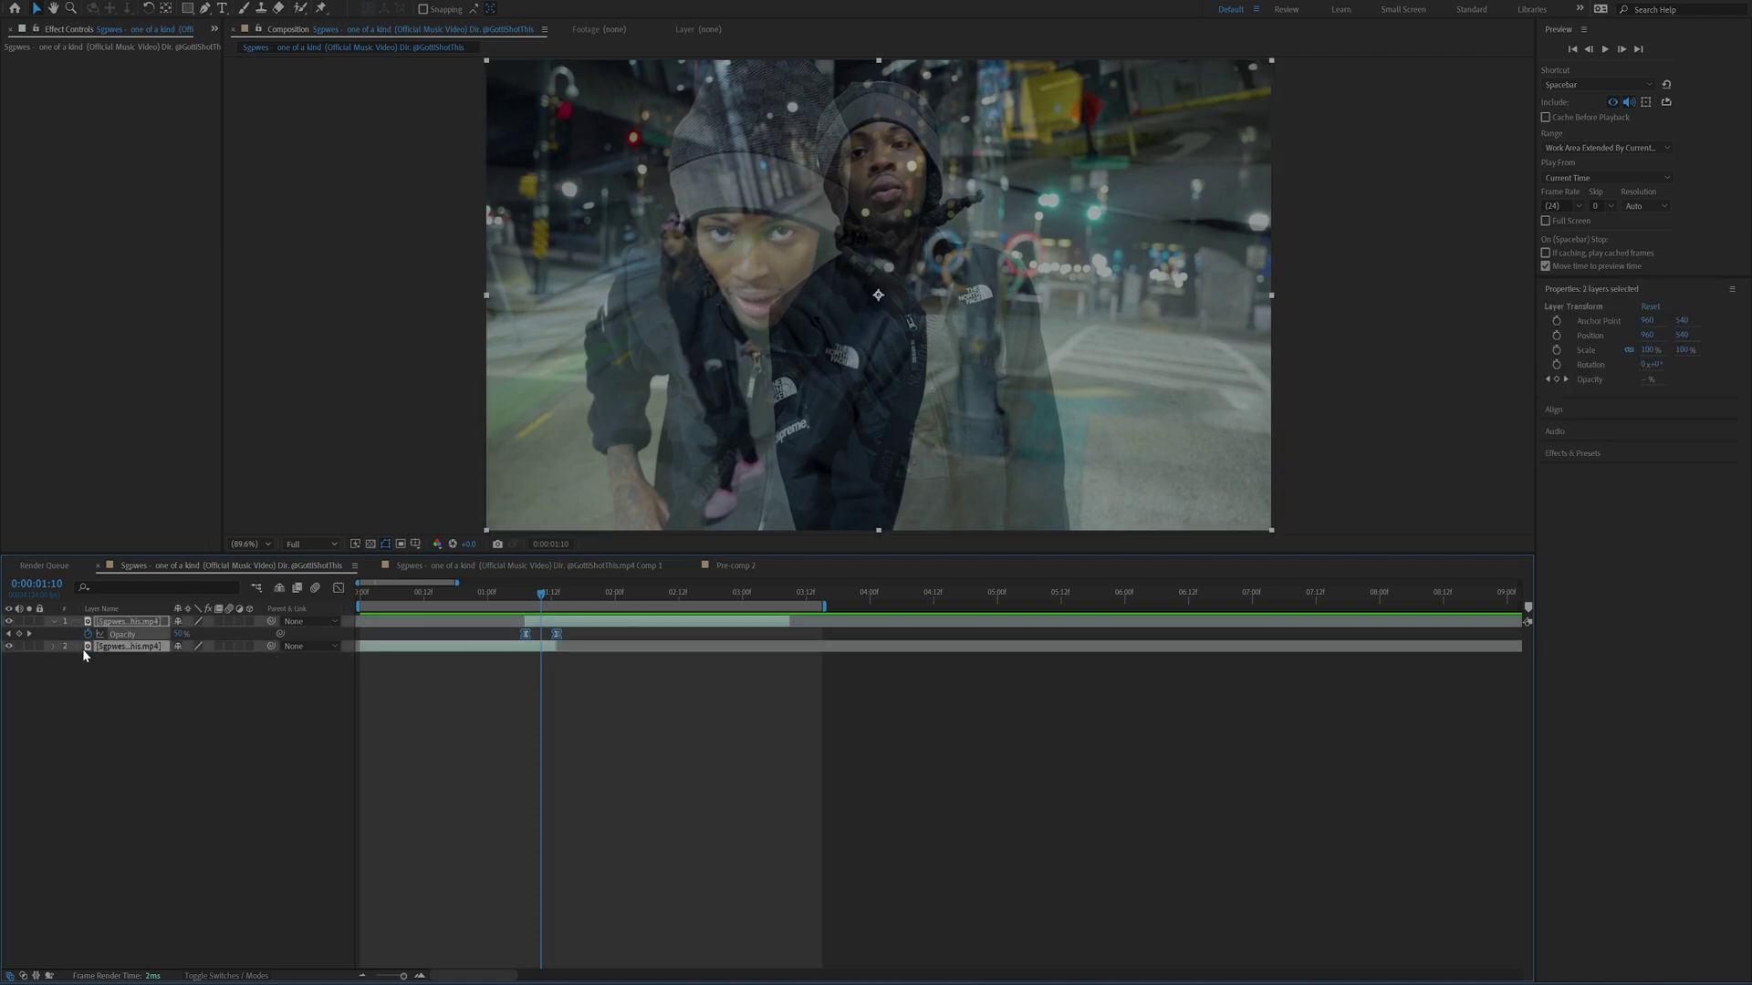
key(ctrl+shift+c)
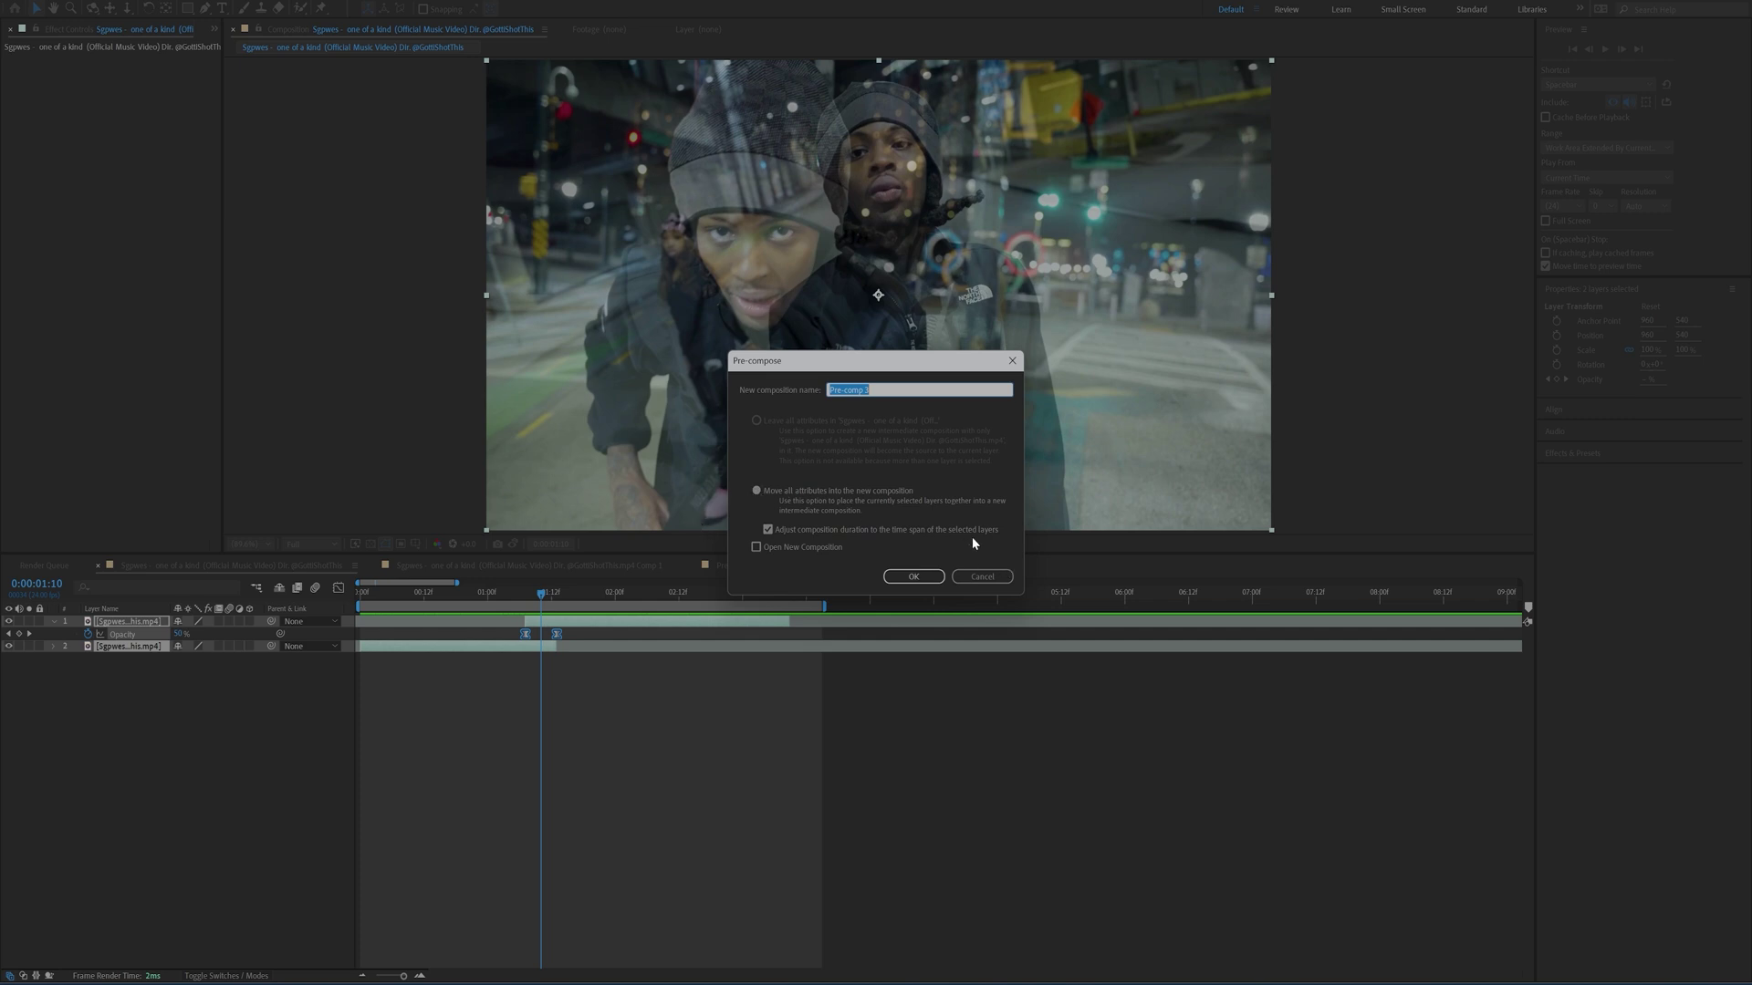
click(920, 576)
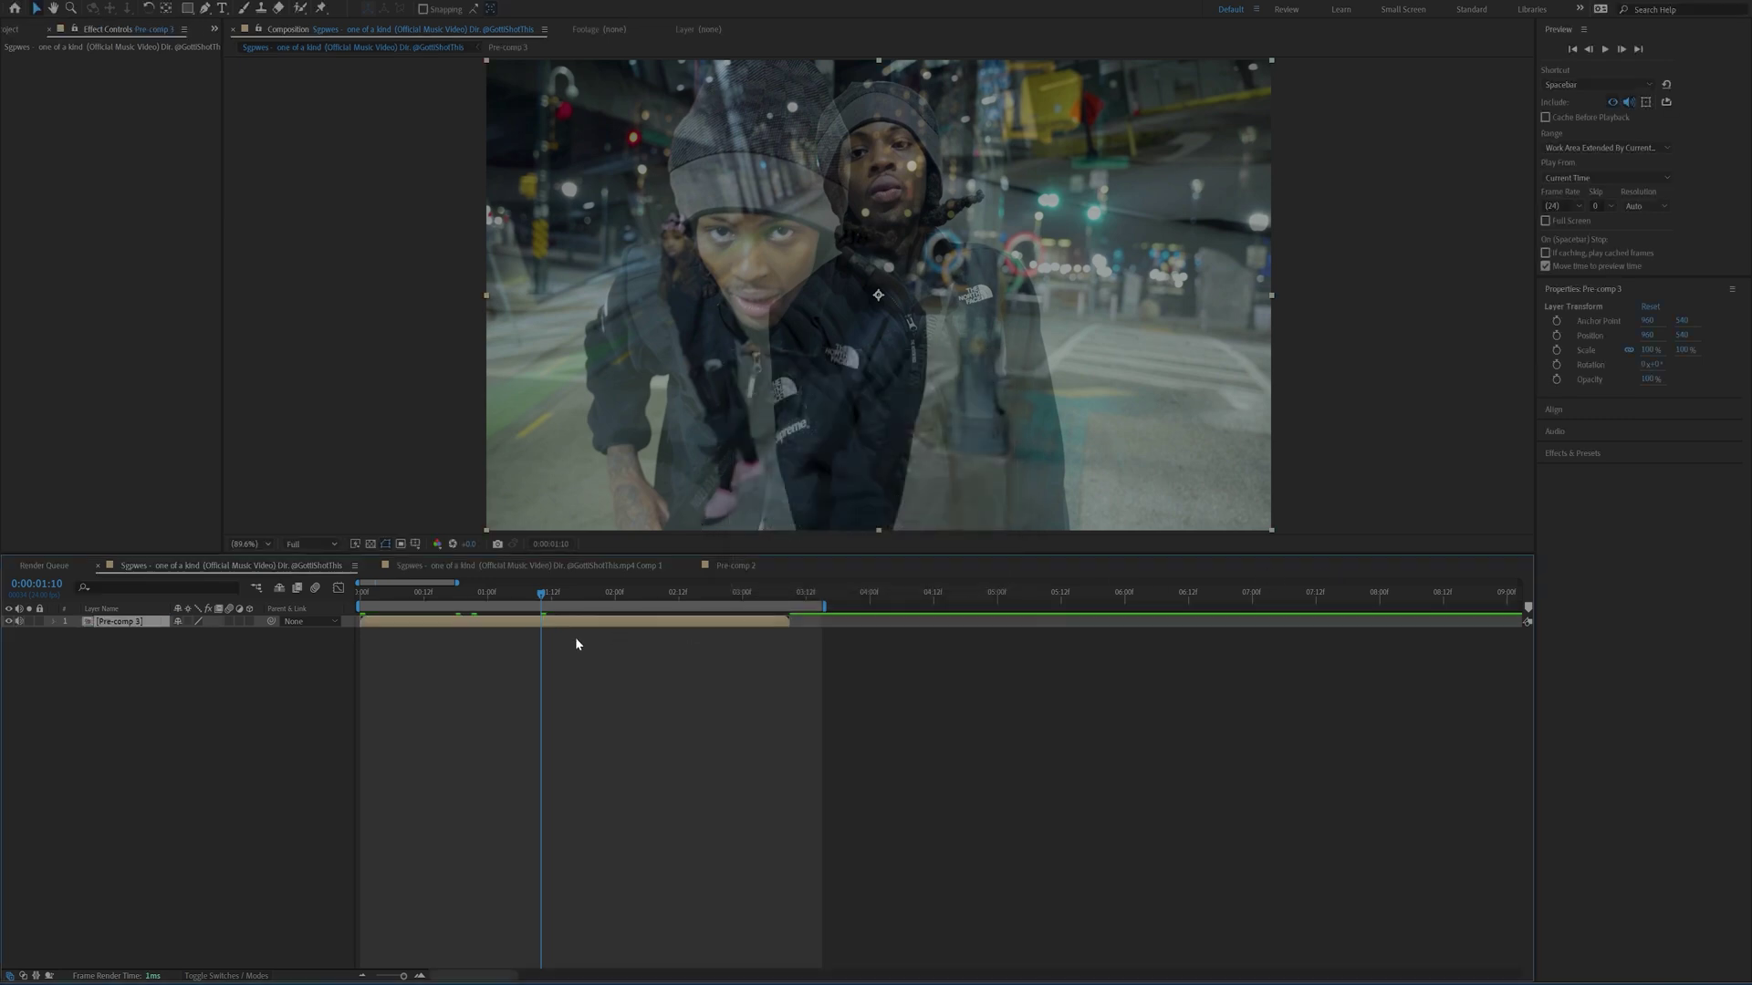
Step: Add an adjustment layer above the pre-composition and apply the Card Dance effect to it
right_click(217, 669)
mouse_move(274, 678)
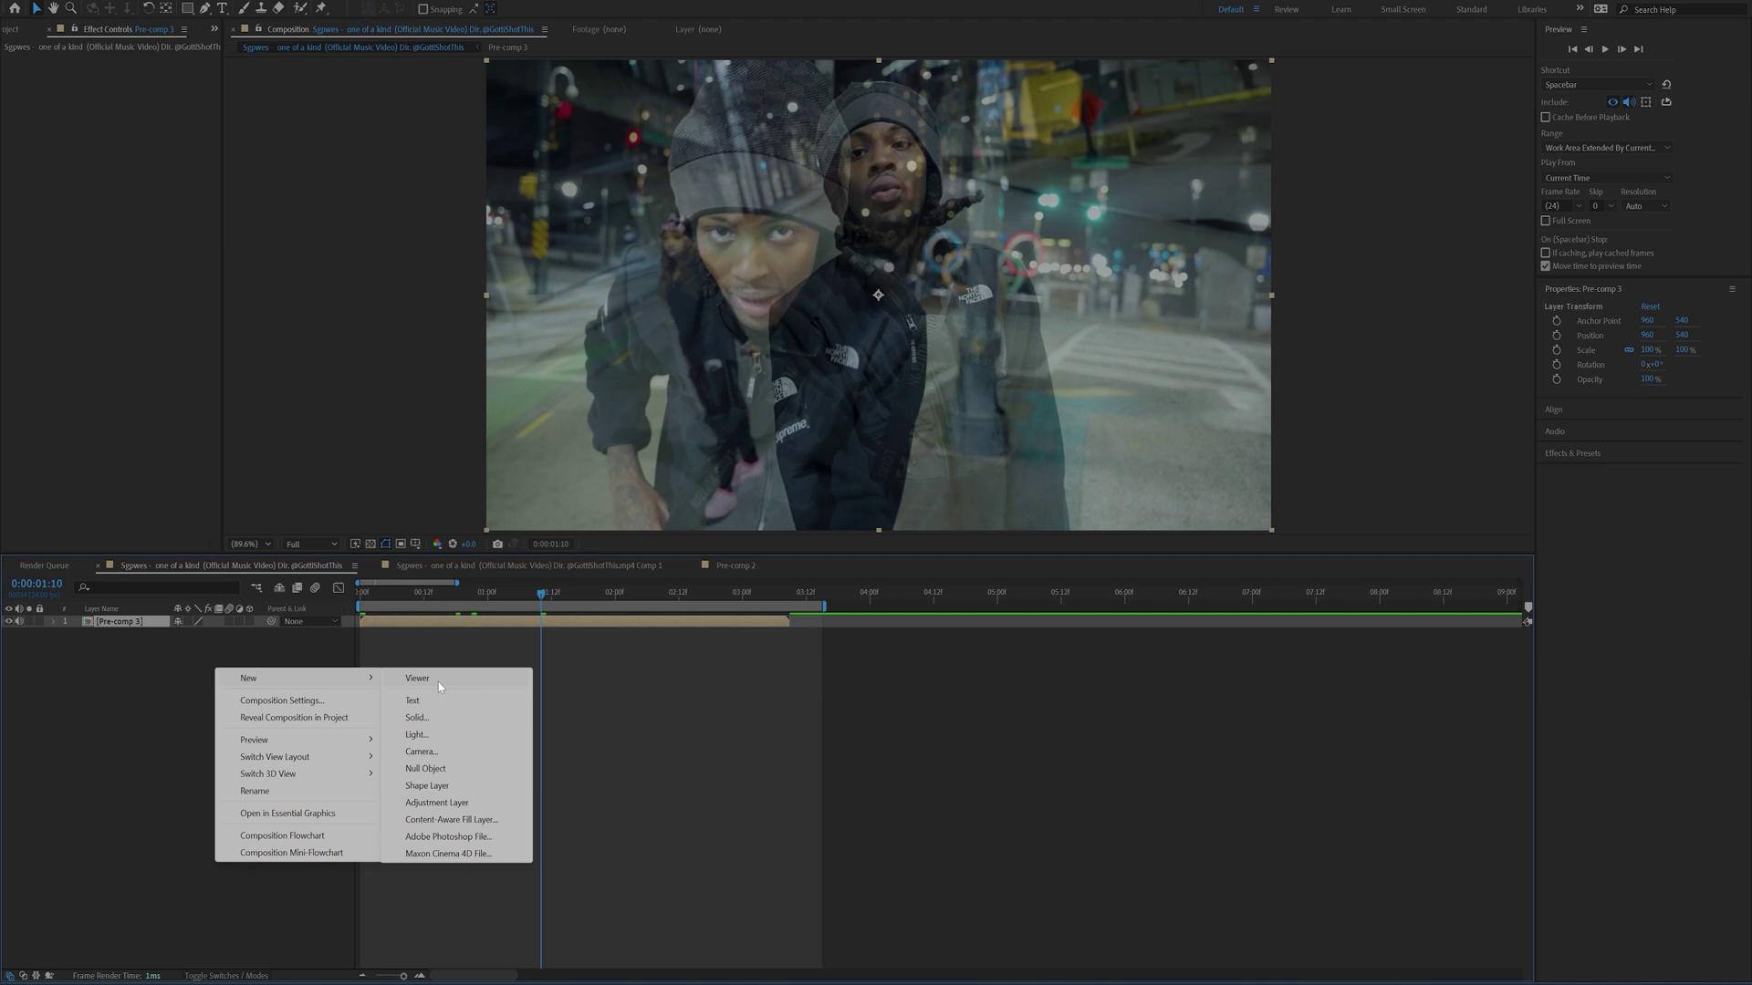
click(459, 803)
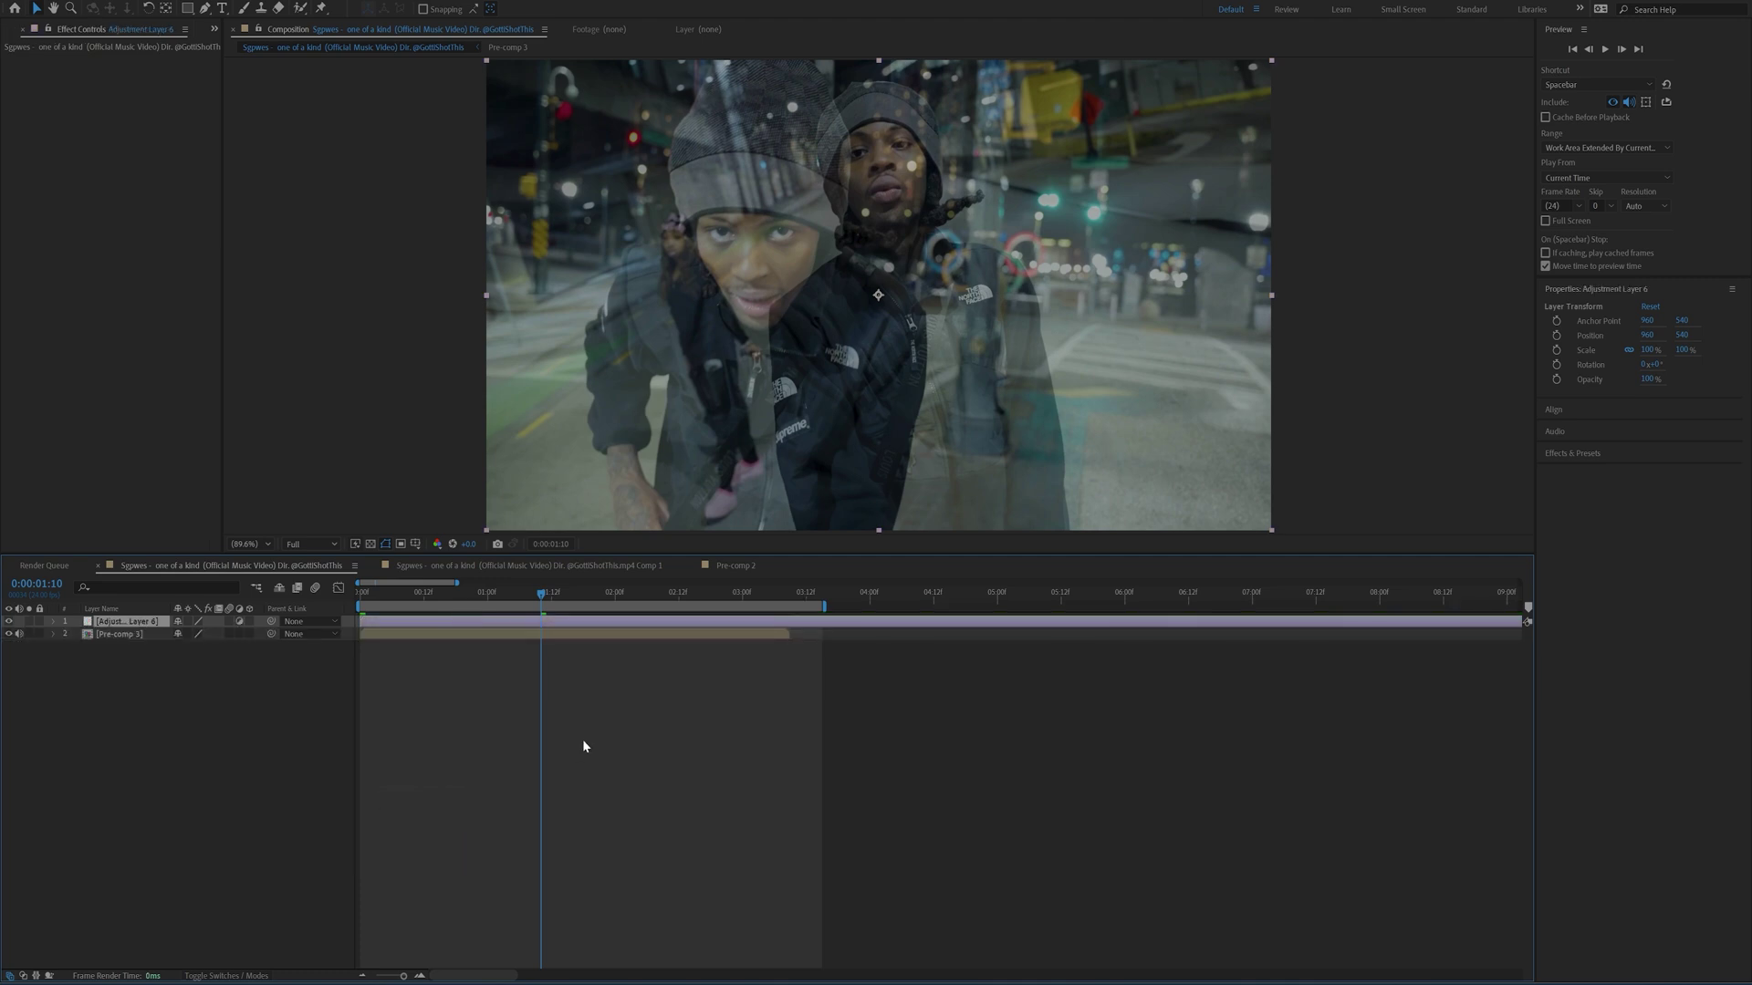
key(ctrl+space)
text(card)
key(Return)
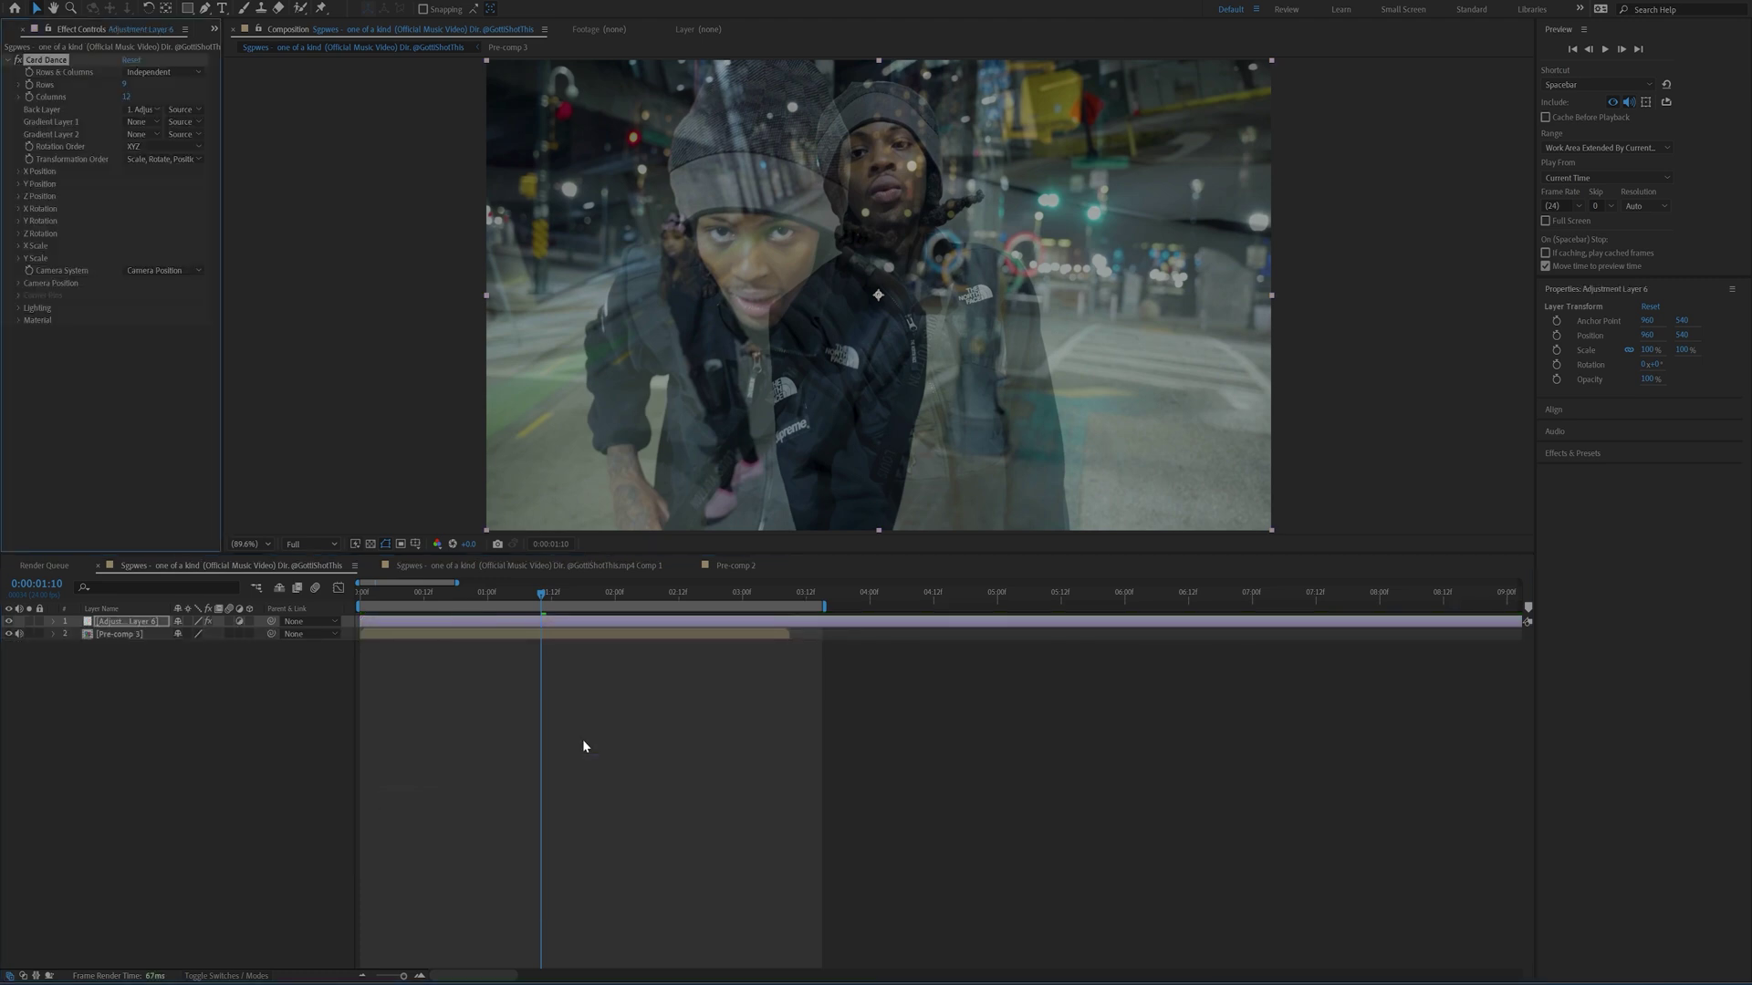
Step: Add a two-node 50mm camera to the composition
right_click(260, 690)
mouse_move(301, 699)
click(478, 772)
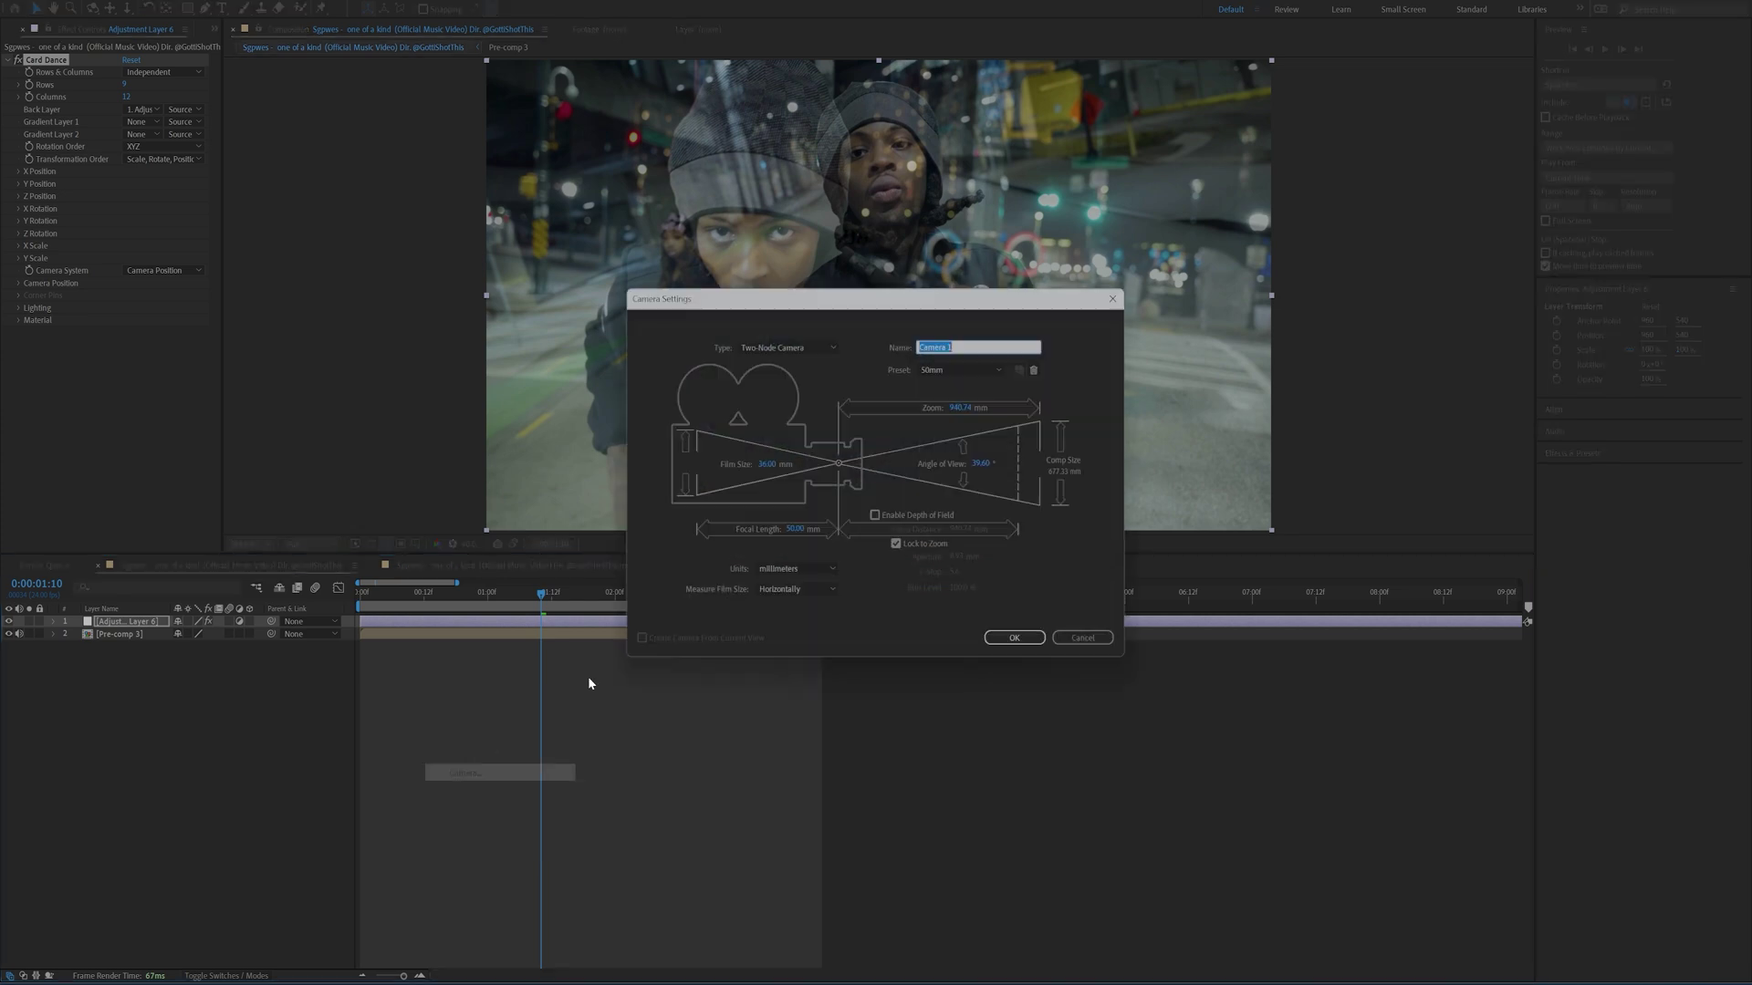
click(1016, 642)
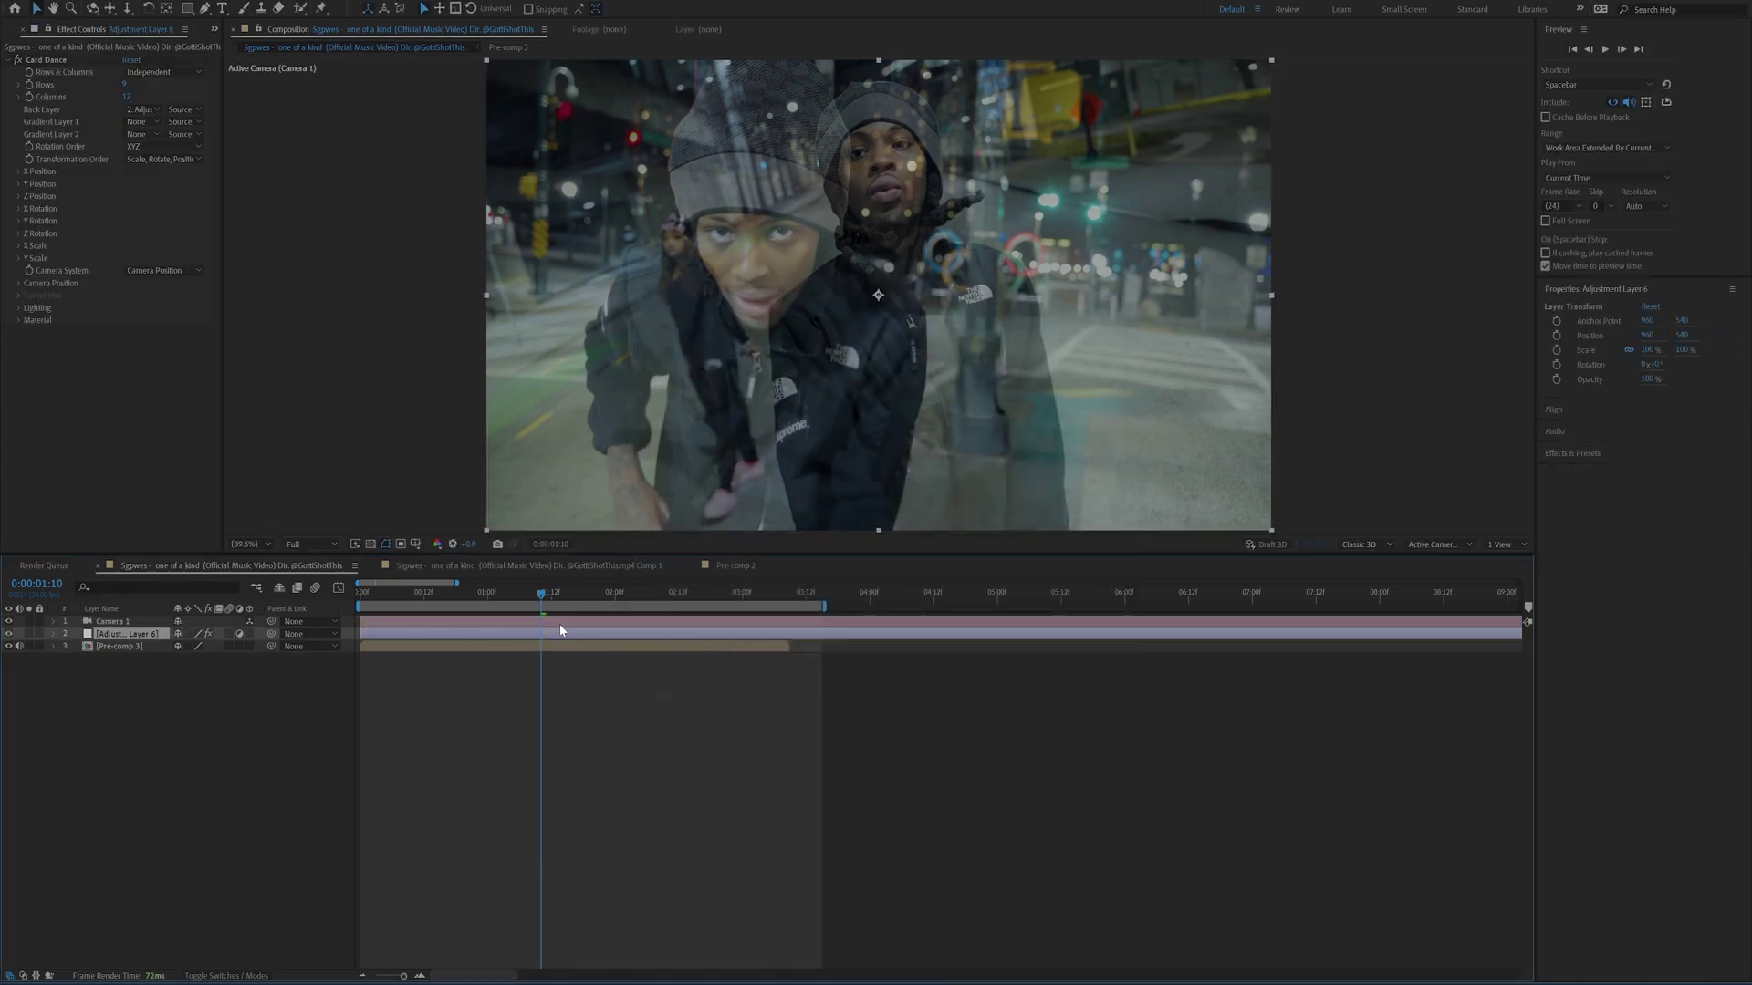
Step: Cut the camera and adjustment layer at 0:00:03:09, where the pre-composition ends, and remove the leftover parts
drag(781, 596, 790, 597)
shift+click(83, 646)
key(alt+bracketright)
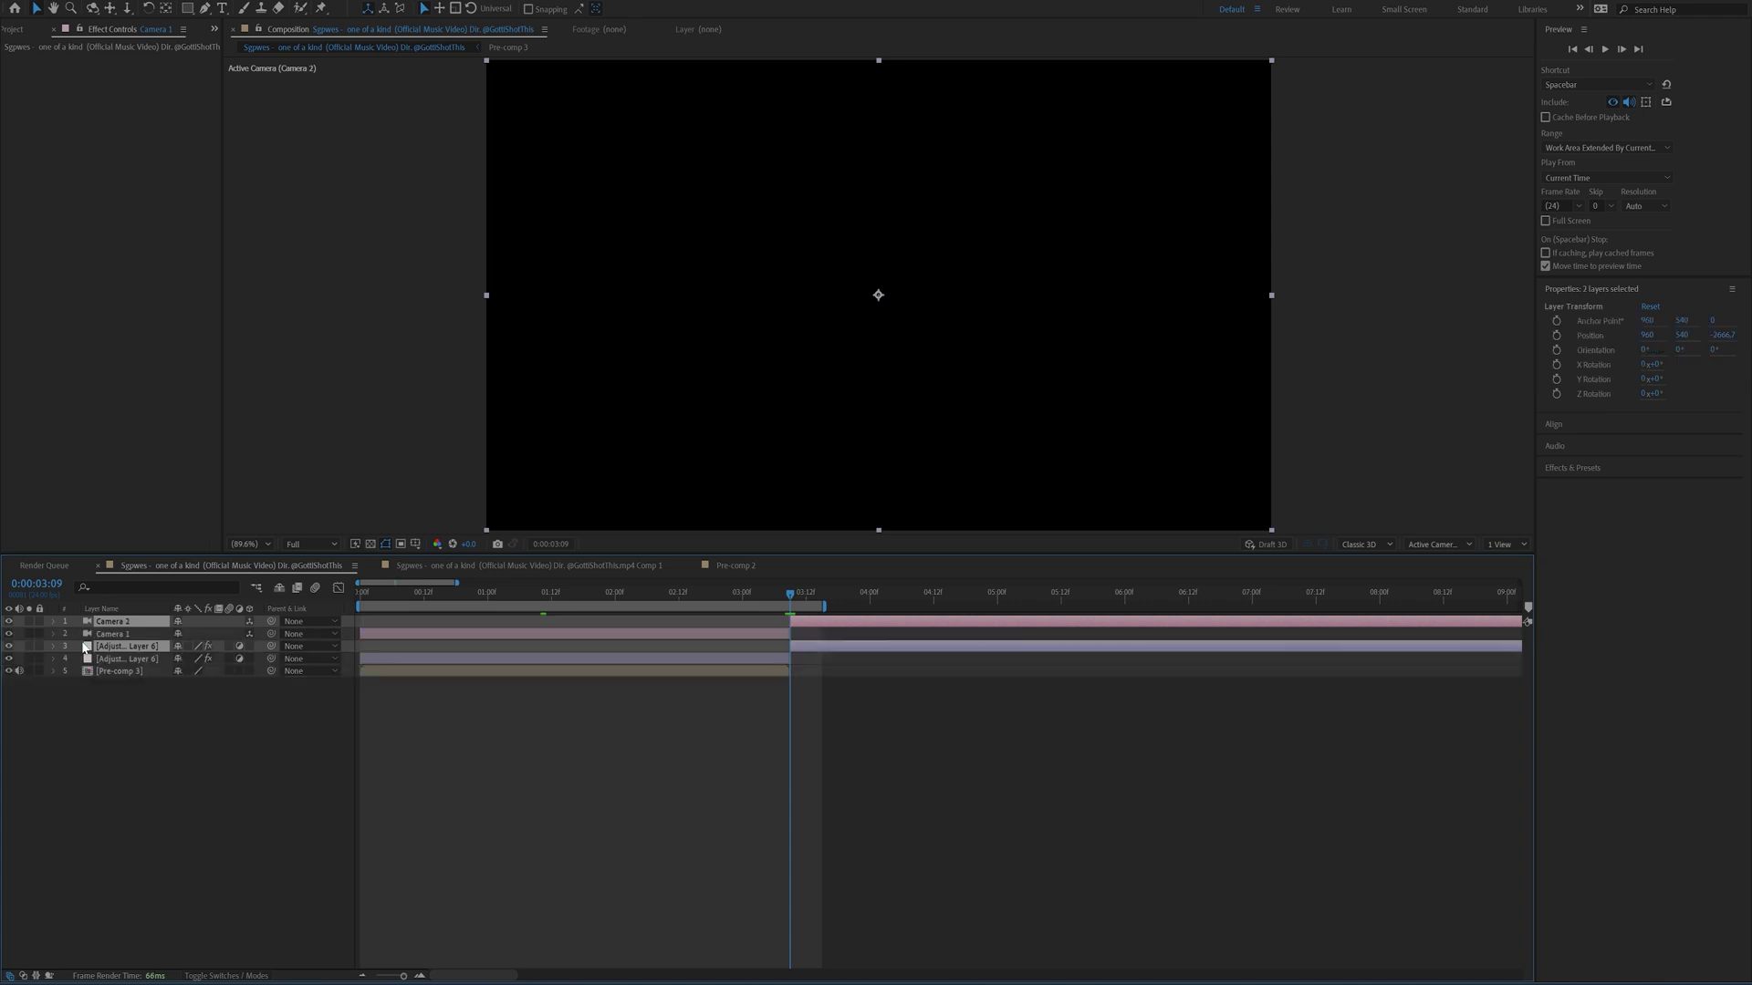
key(ctrl+shift+a)
Step: Return to 0:00:01:10 and rename the pre-composition layer as 1
click(542, 598)
click(500, 647)
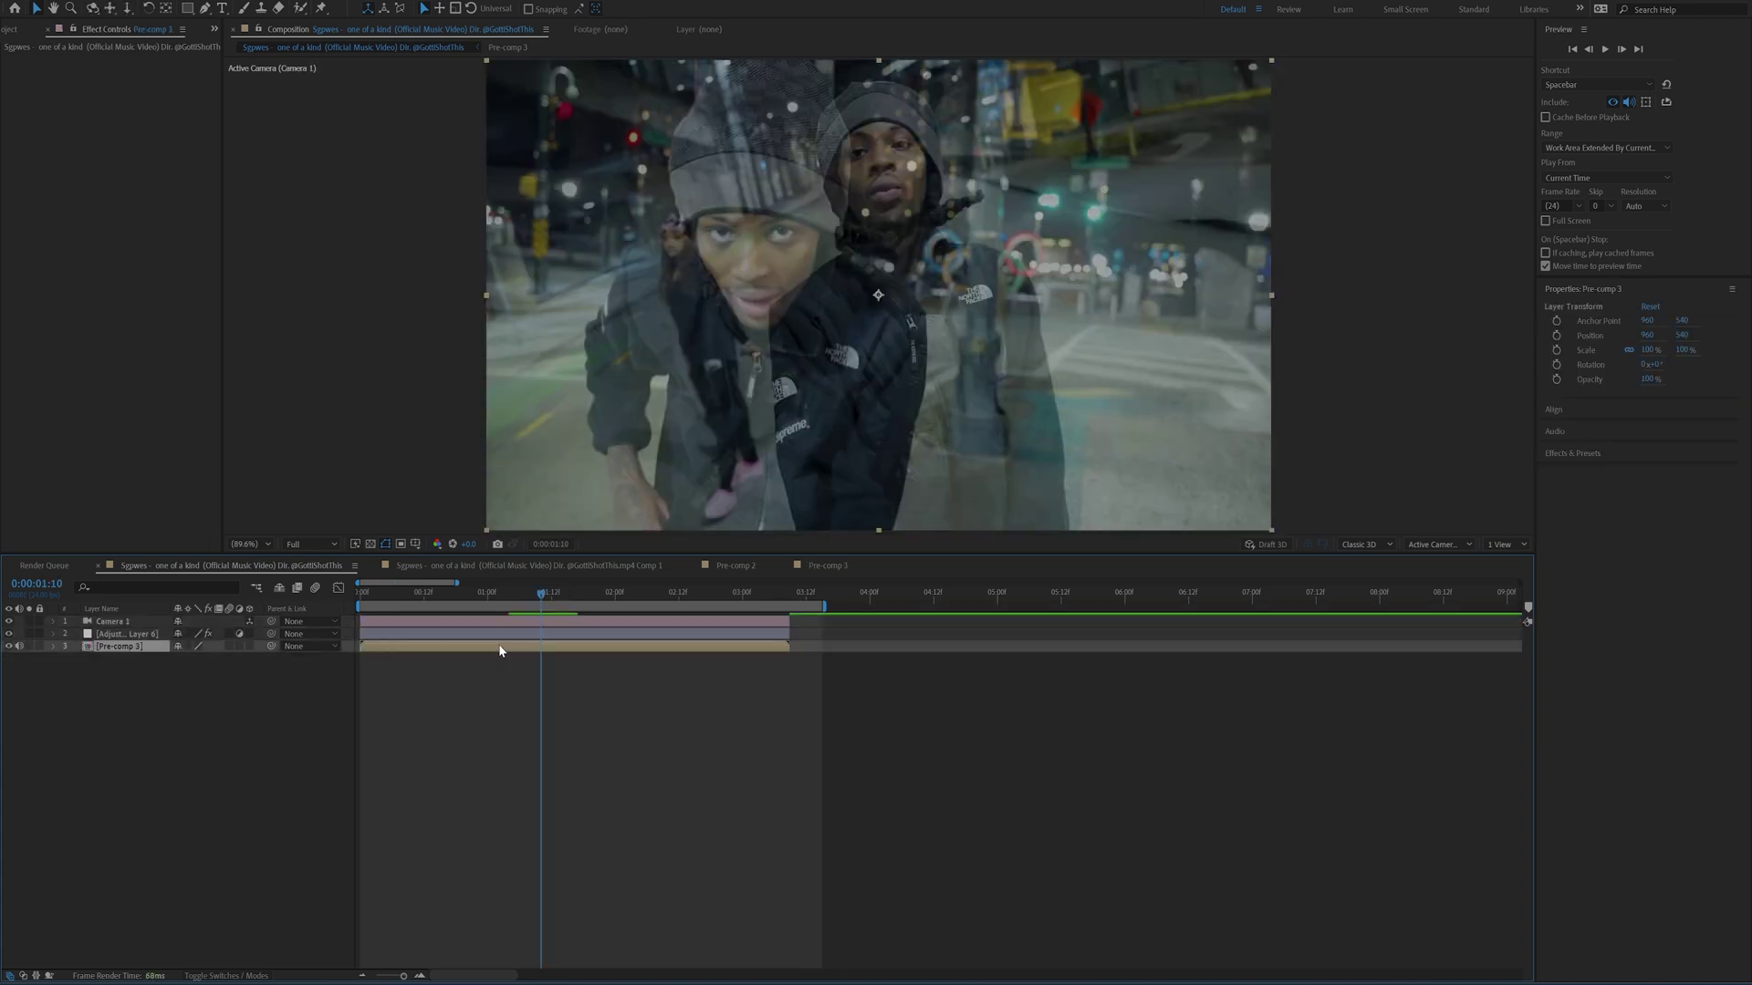
key(Return)
text(1)
key(Return)
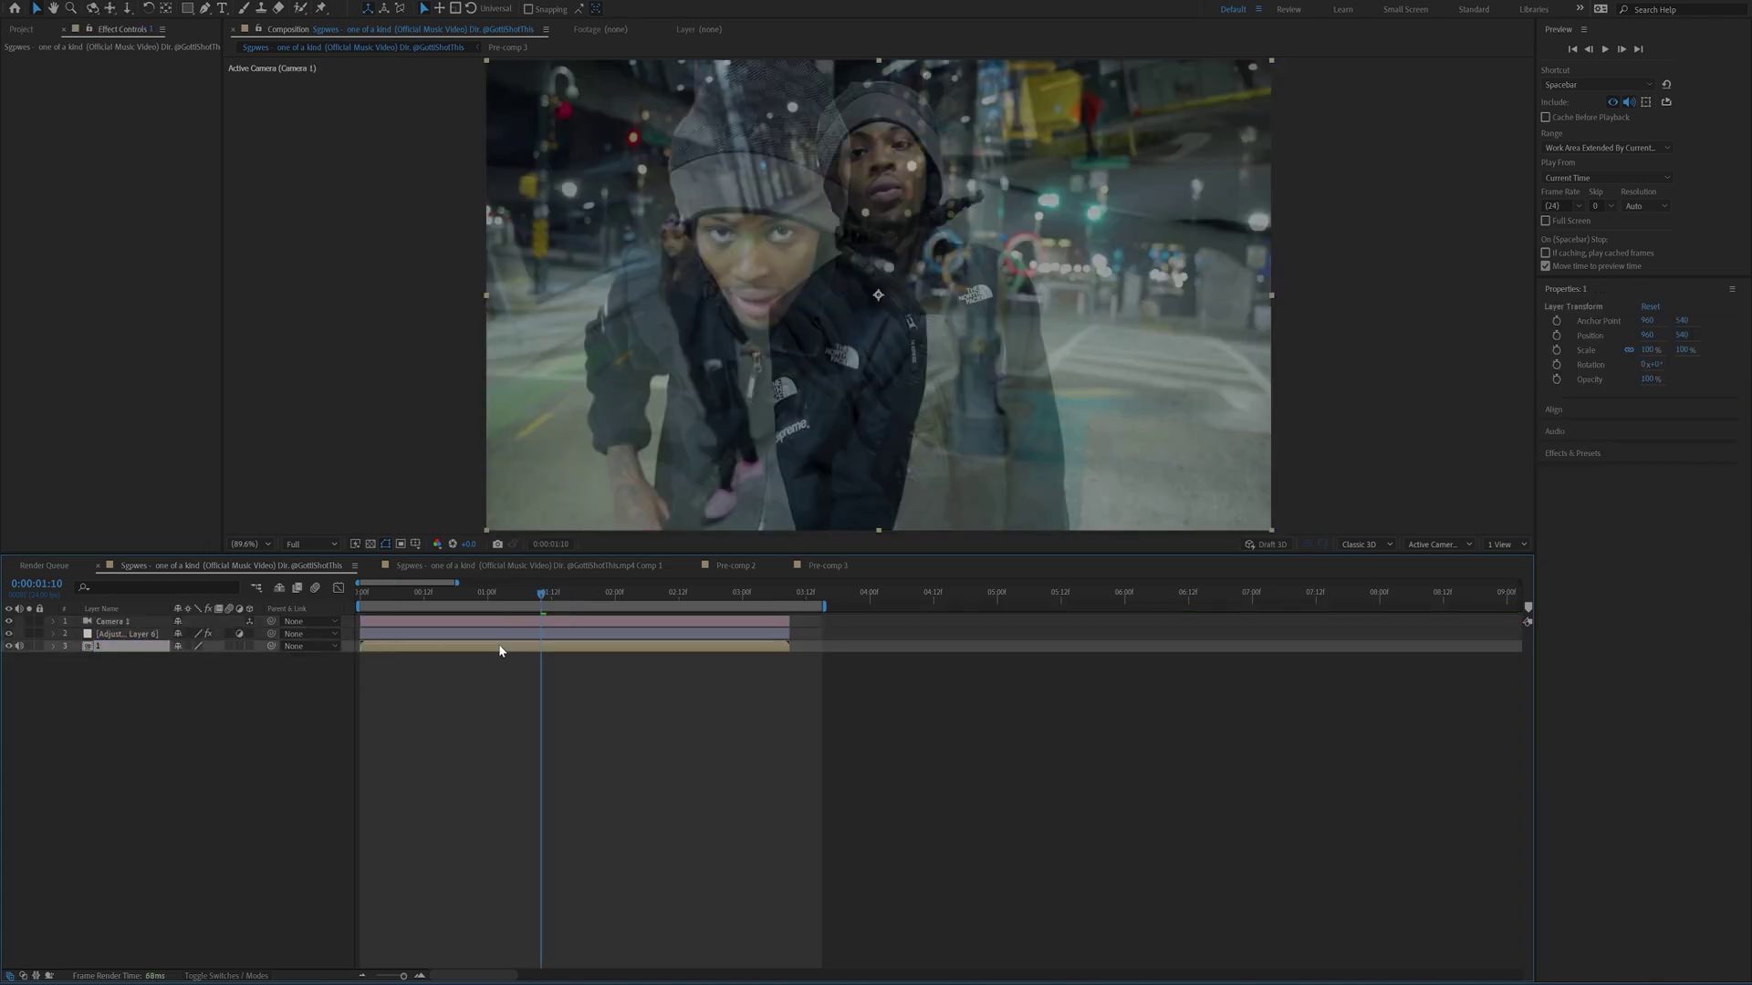
Step: In the adjustment layer's Card Dance effect, set Gradient Layer 1 to layer 1 and the Z Position source to Intensity 1
click(476, 633)
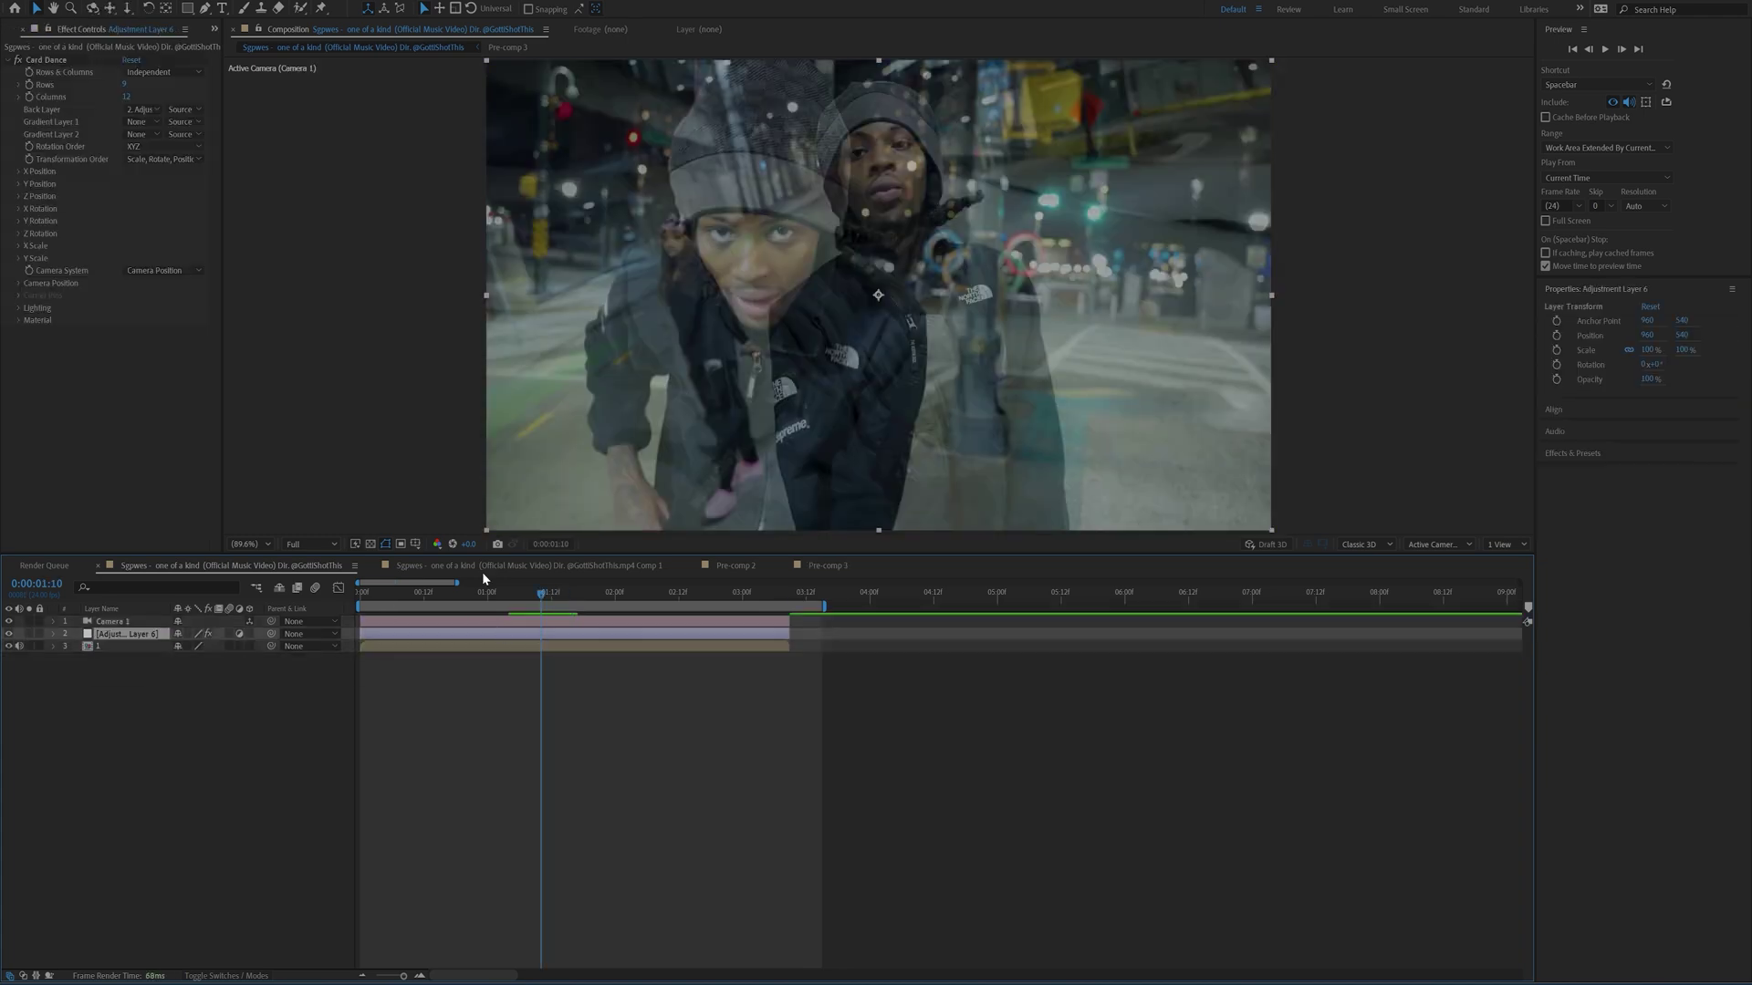
click(140, 123)
click(182, 174)
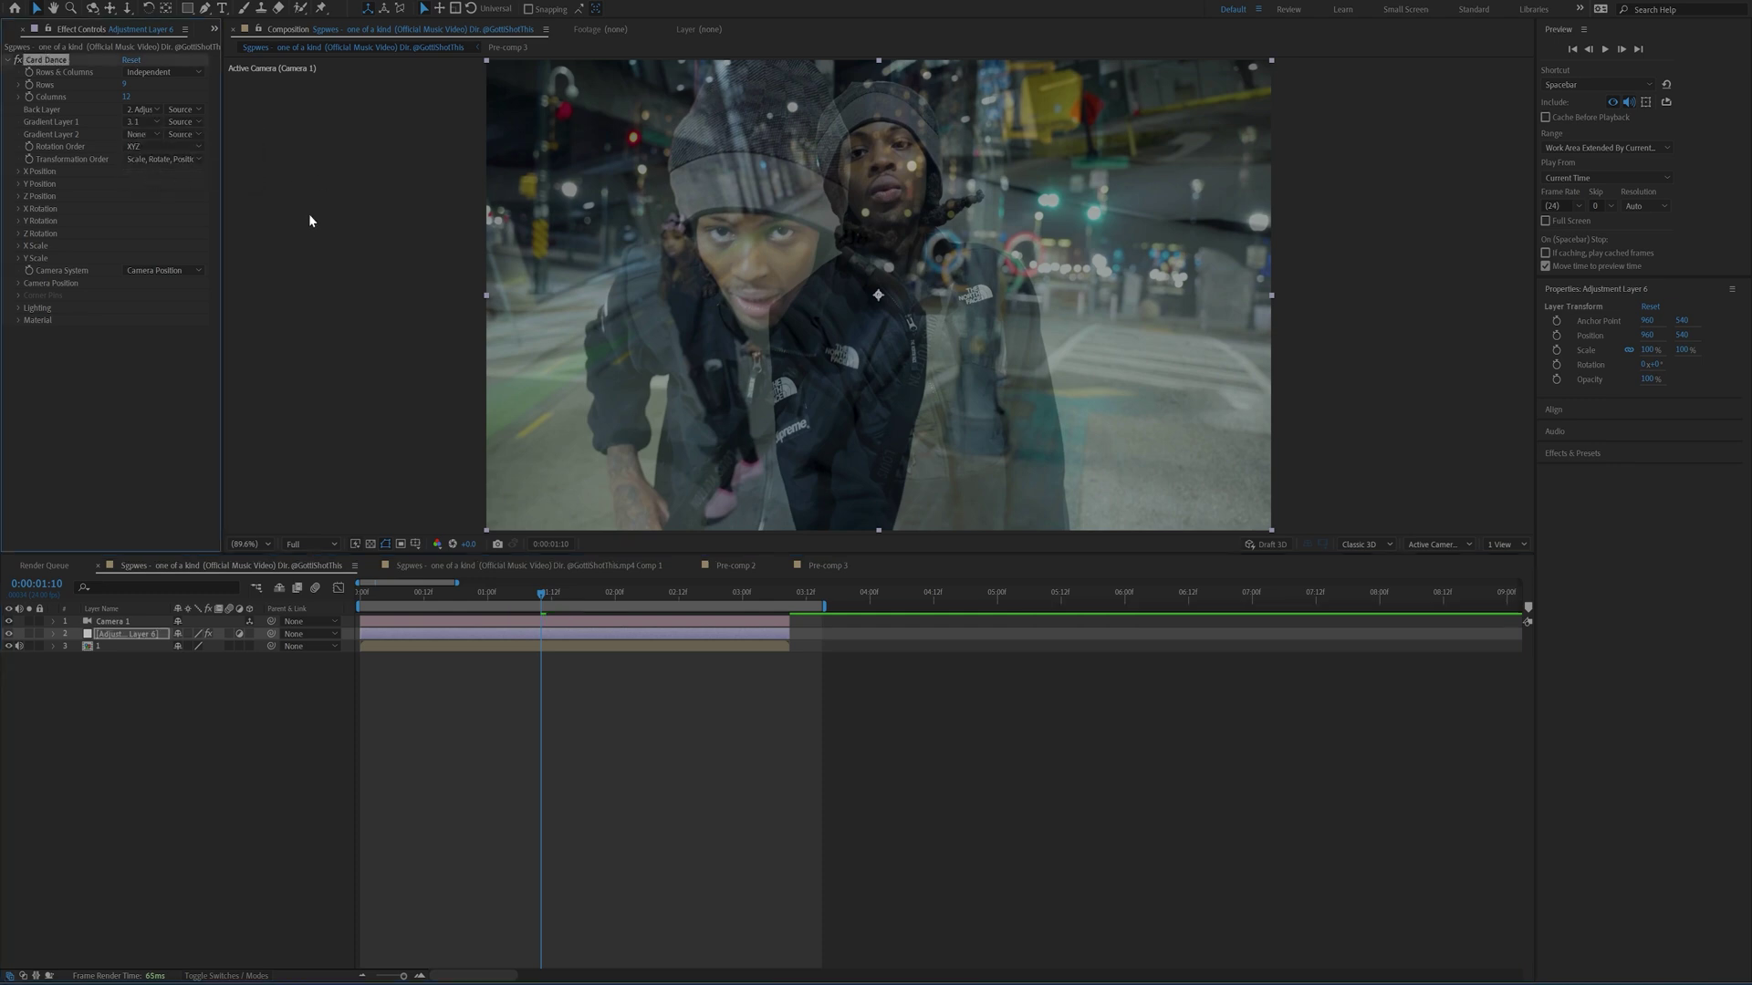
click(18, 197)
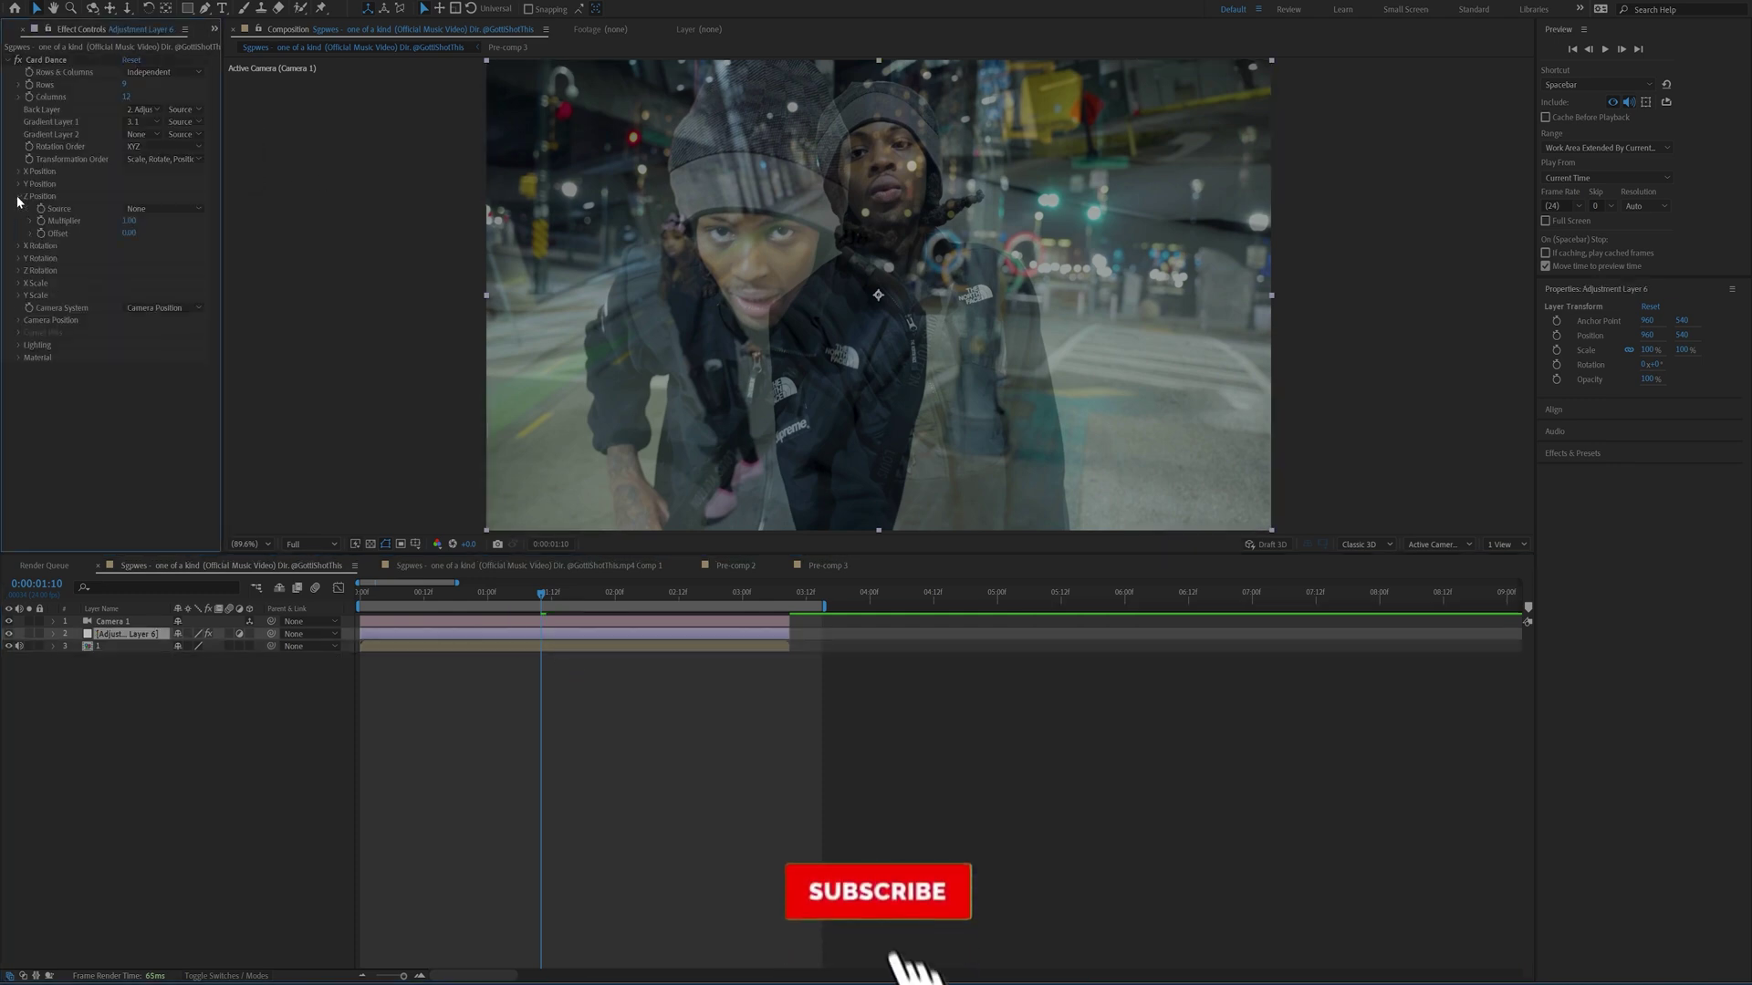
click(173, 208)
click(165, 241)
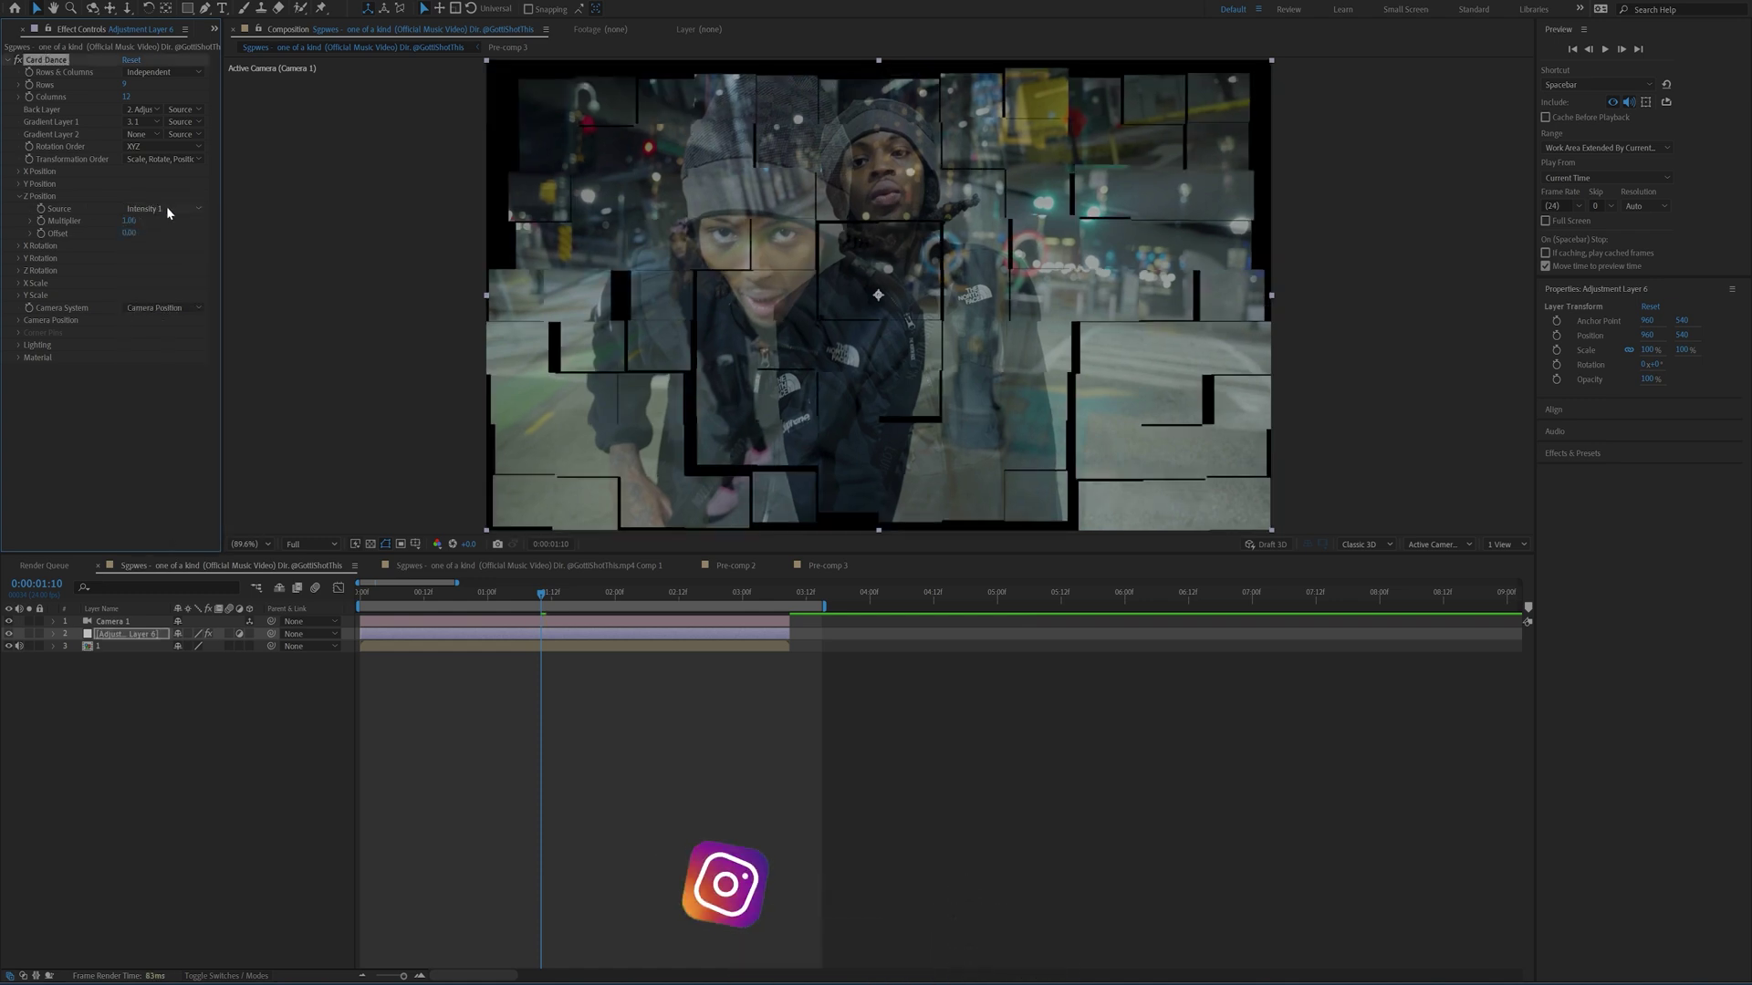
Step: Try Red 1 as the Z Position source, and switch it back to Intensity 1
click(166, 208)
click(165, 258)
click(174, 209)
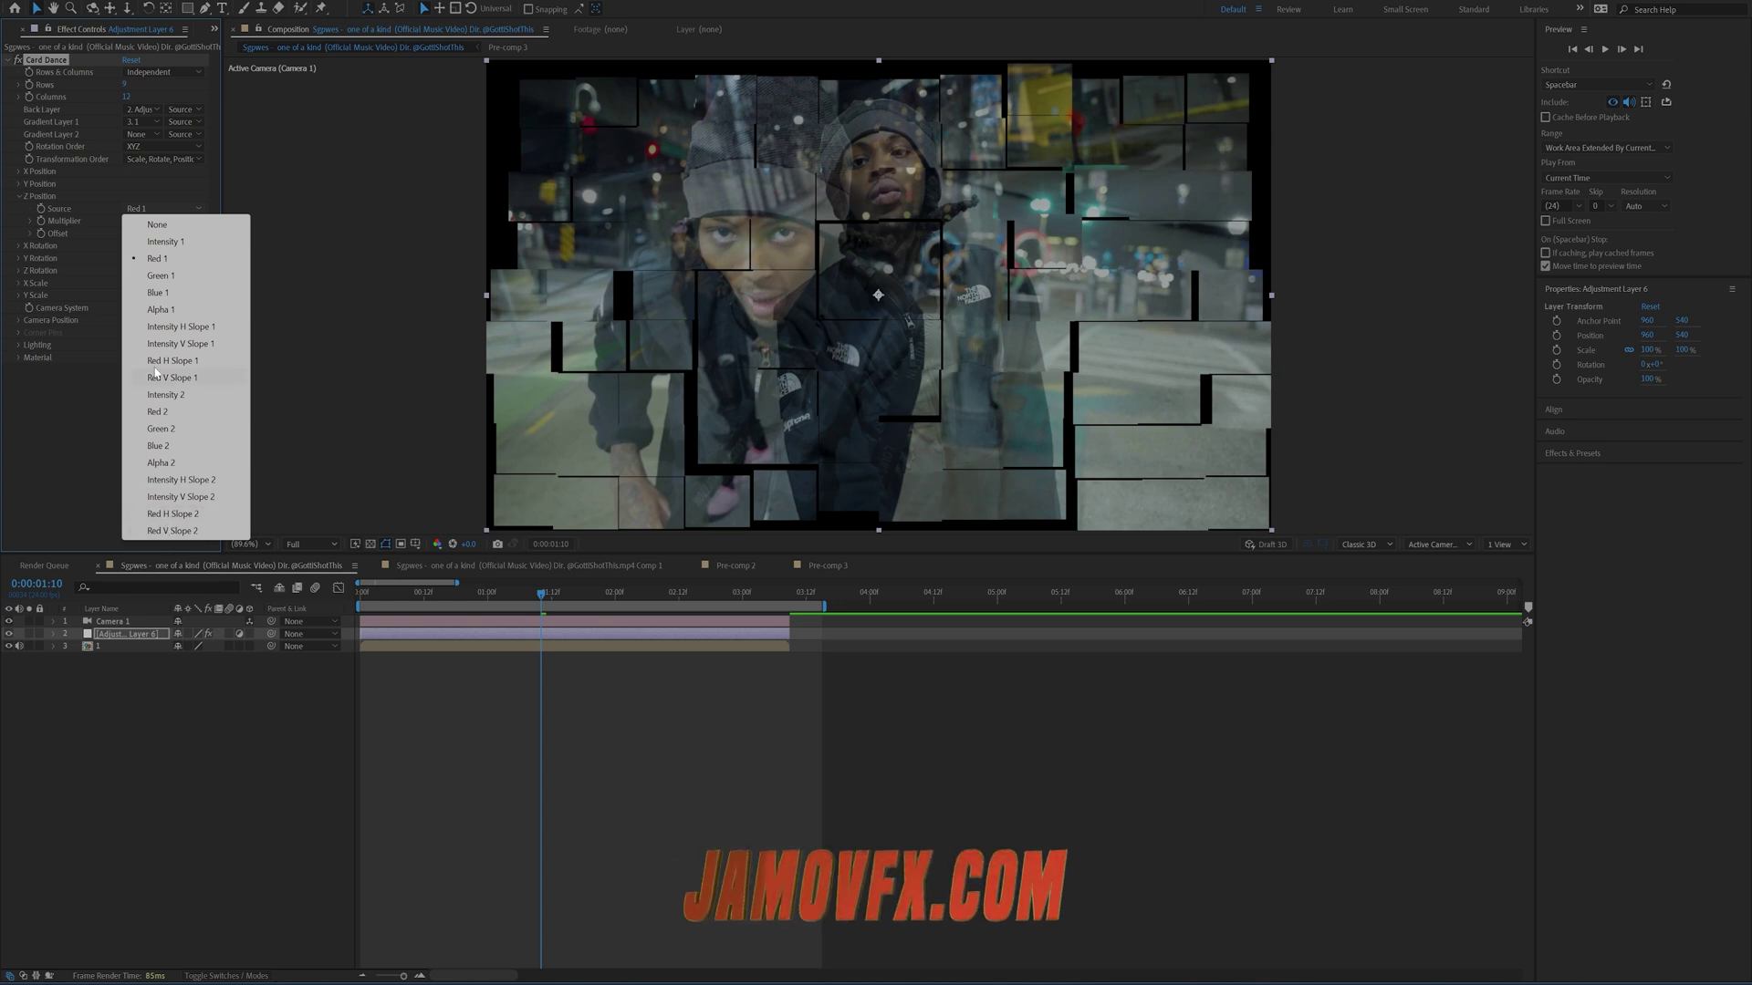
click(163, 241)
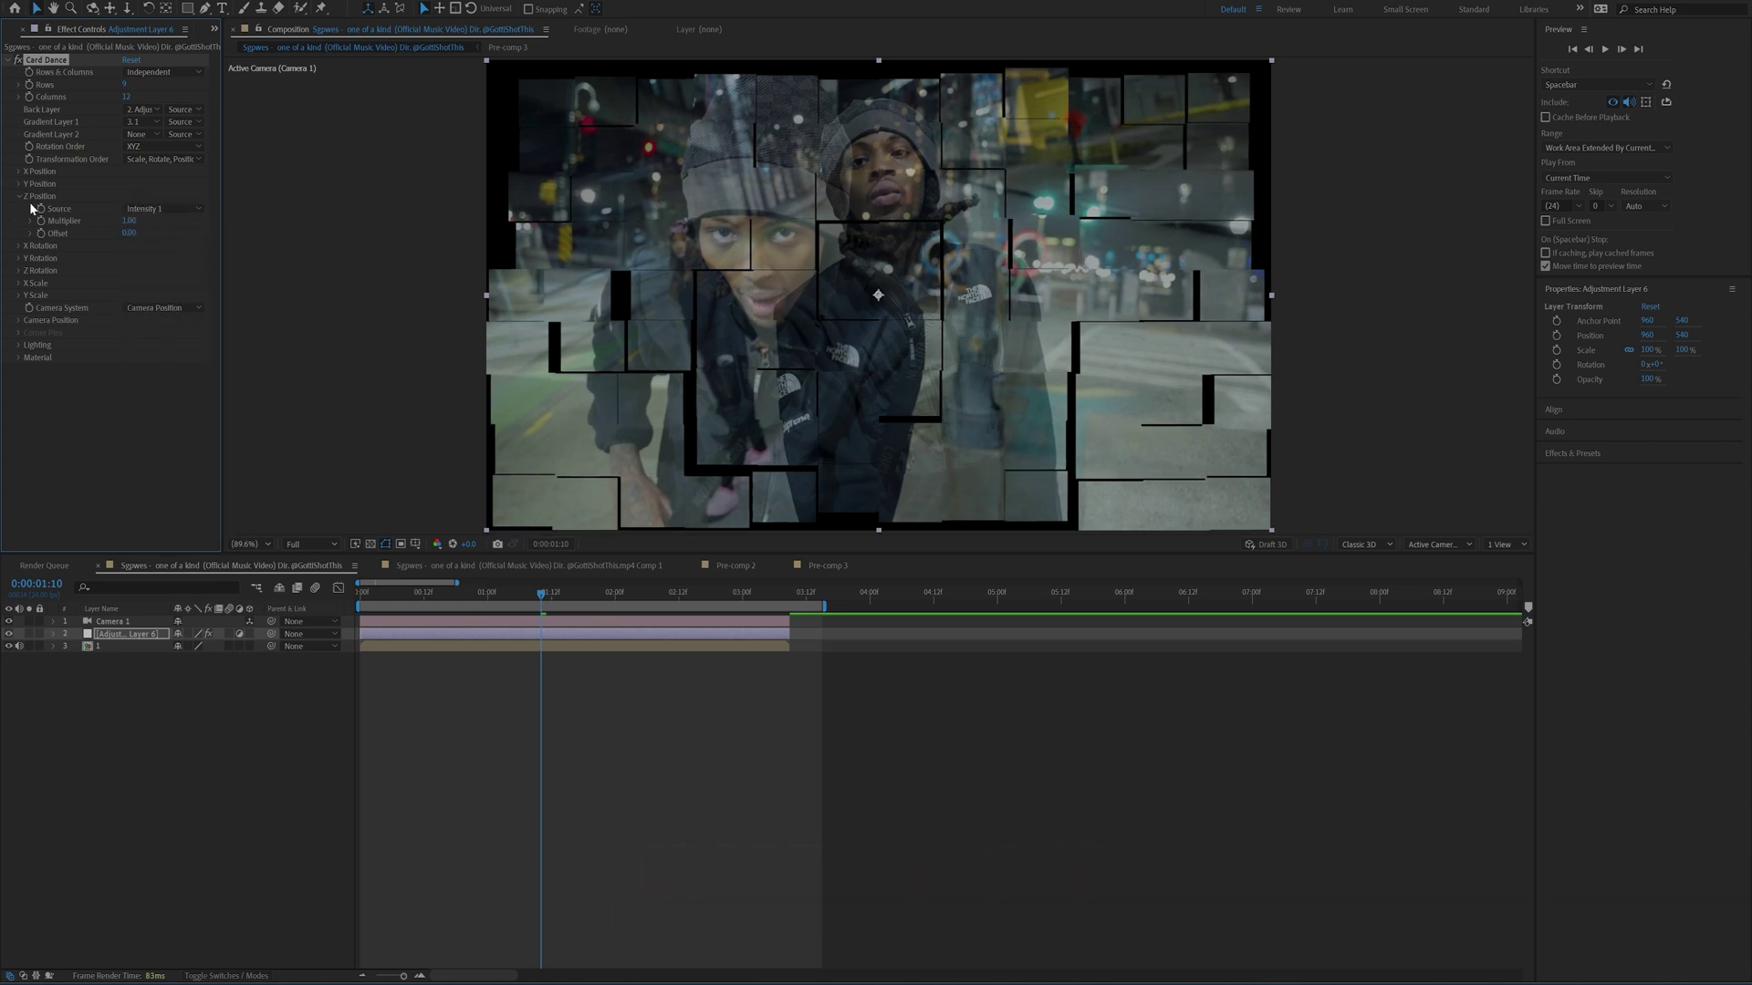
Step: Enable keyframing for Card Dance's Z Position Multiplier and Offset at 0:00:01:10
click(143, 282)
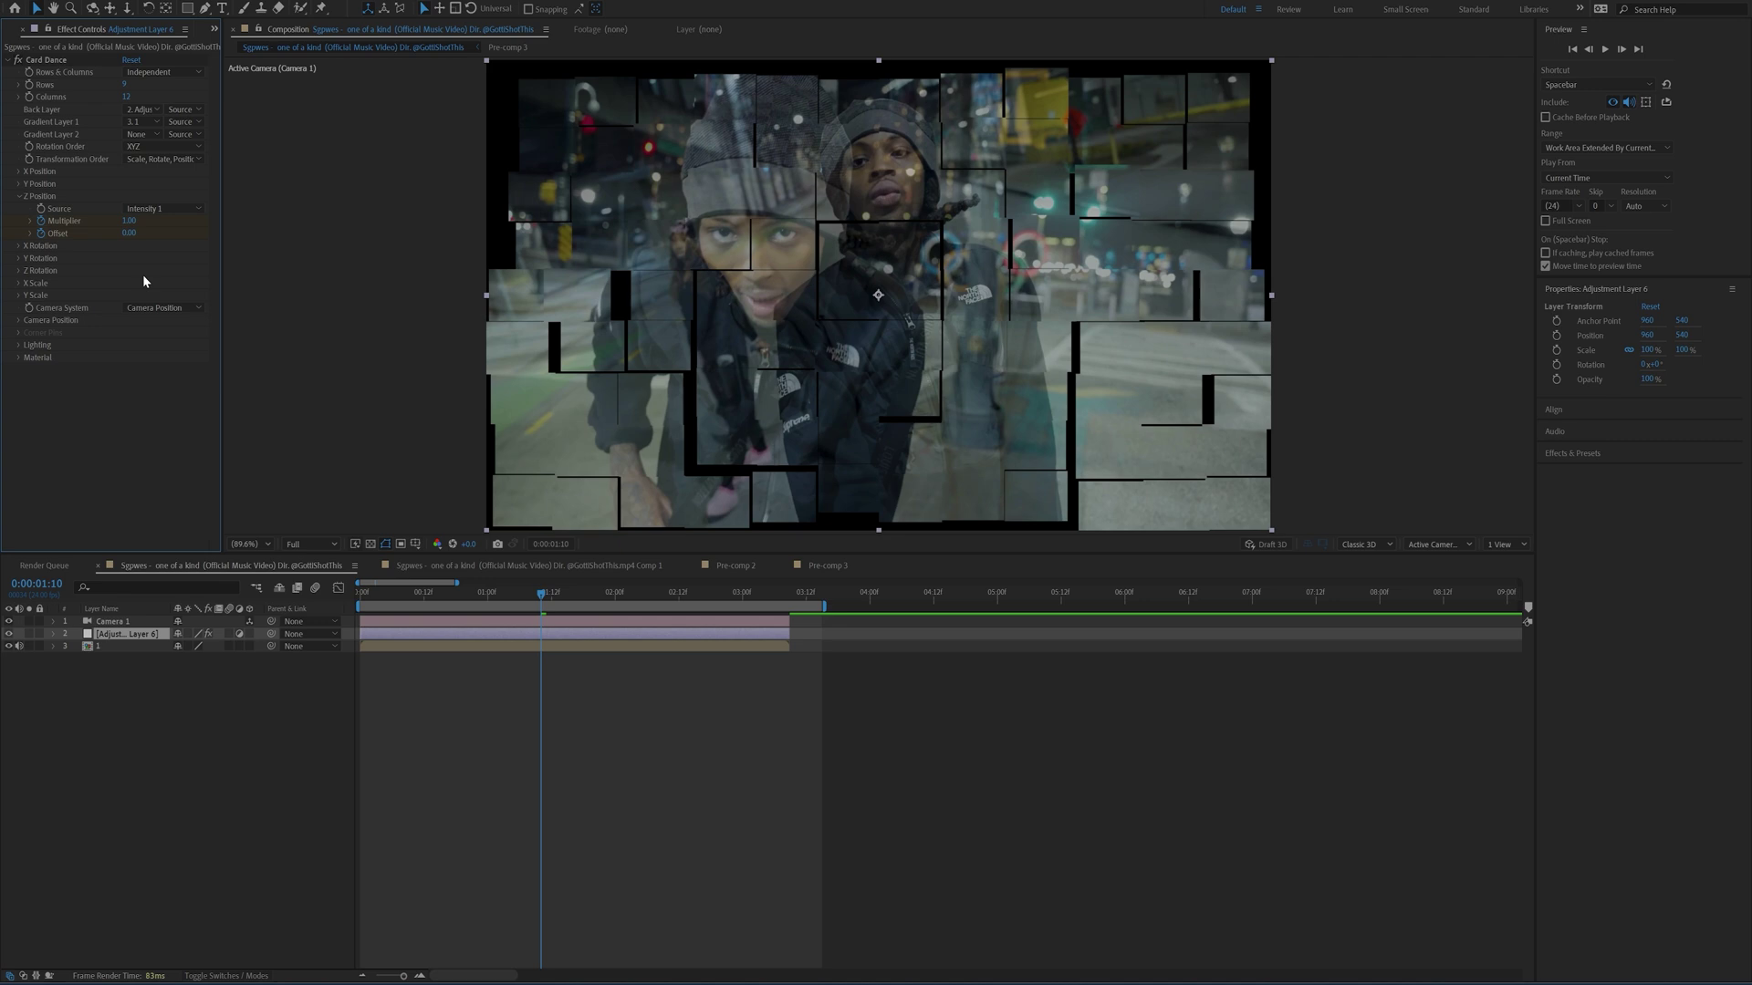
click(20, 247)
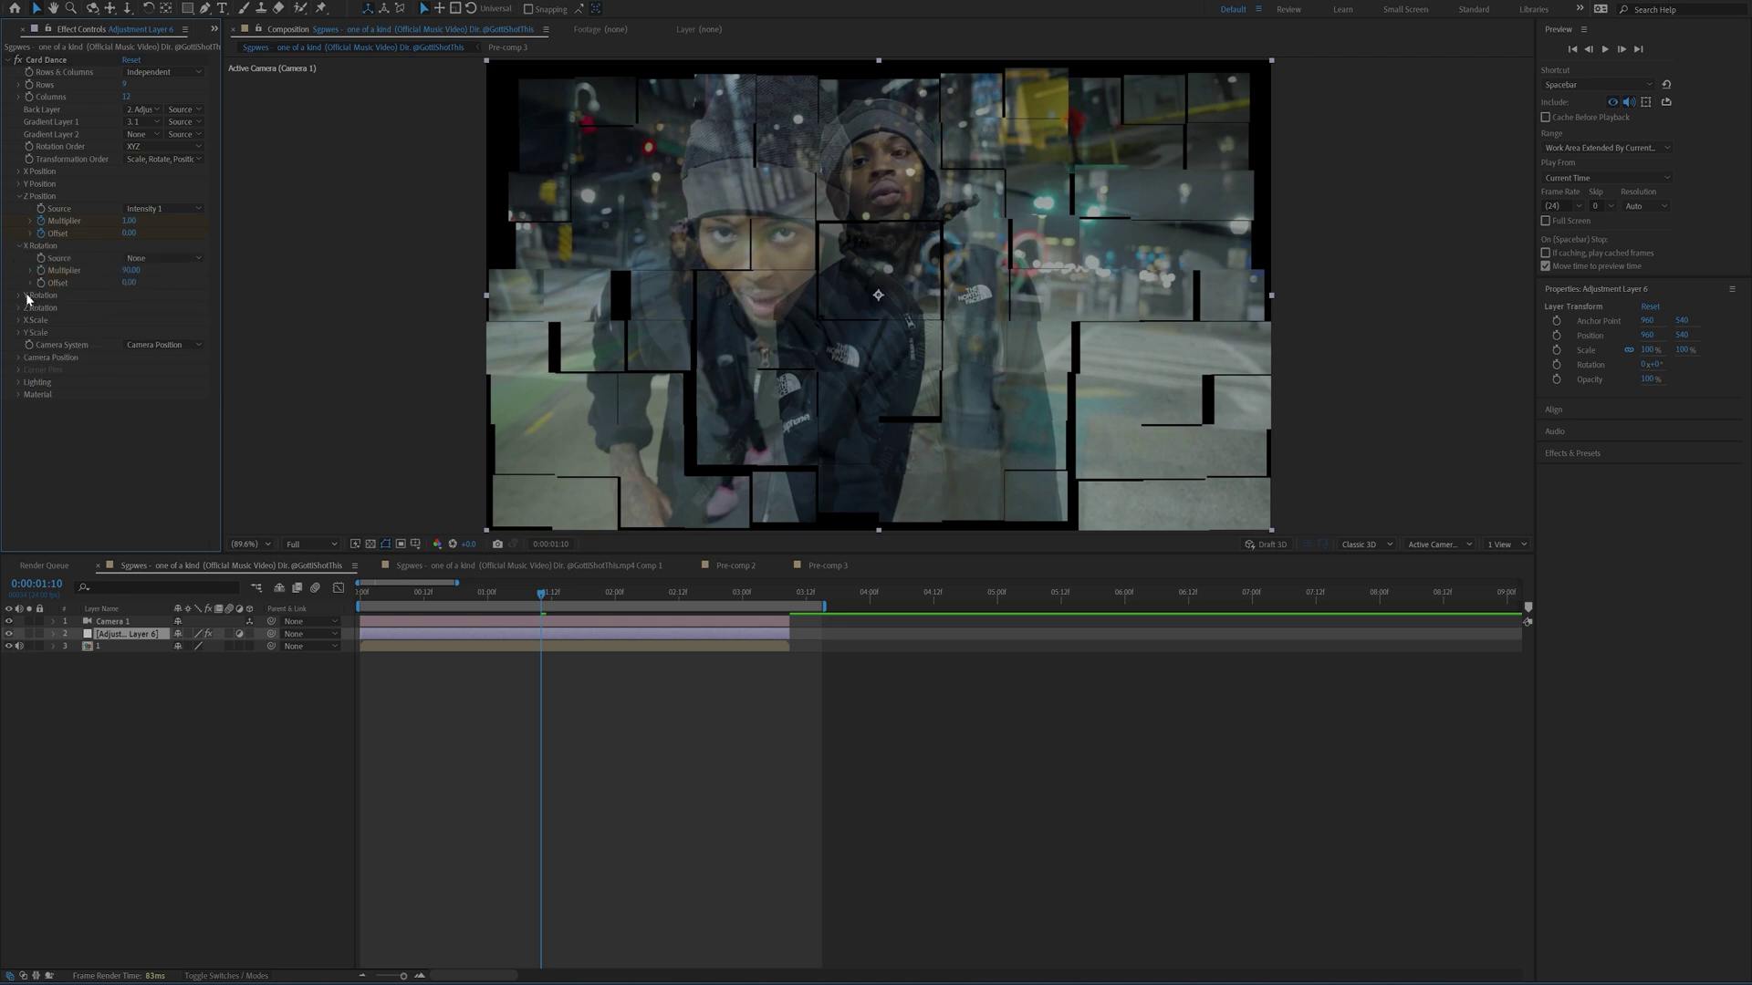
click(19, 246)
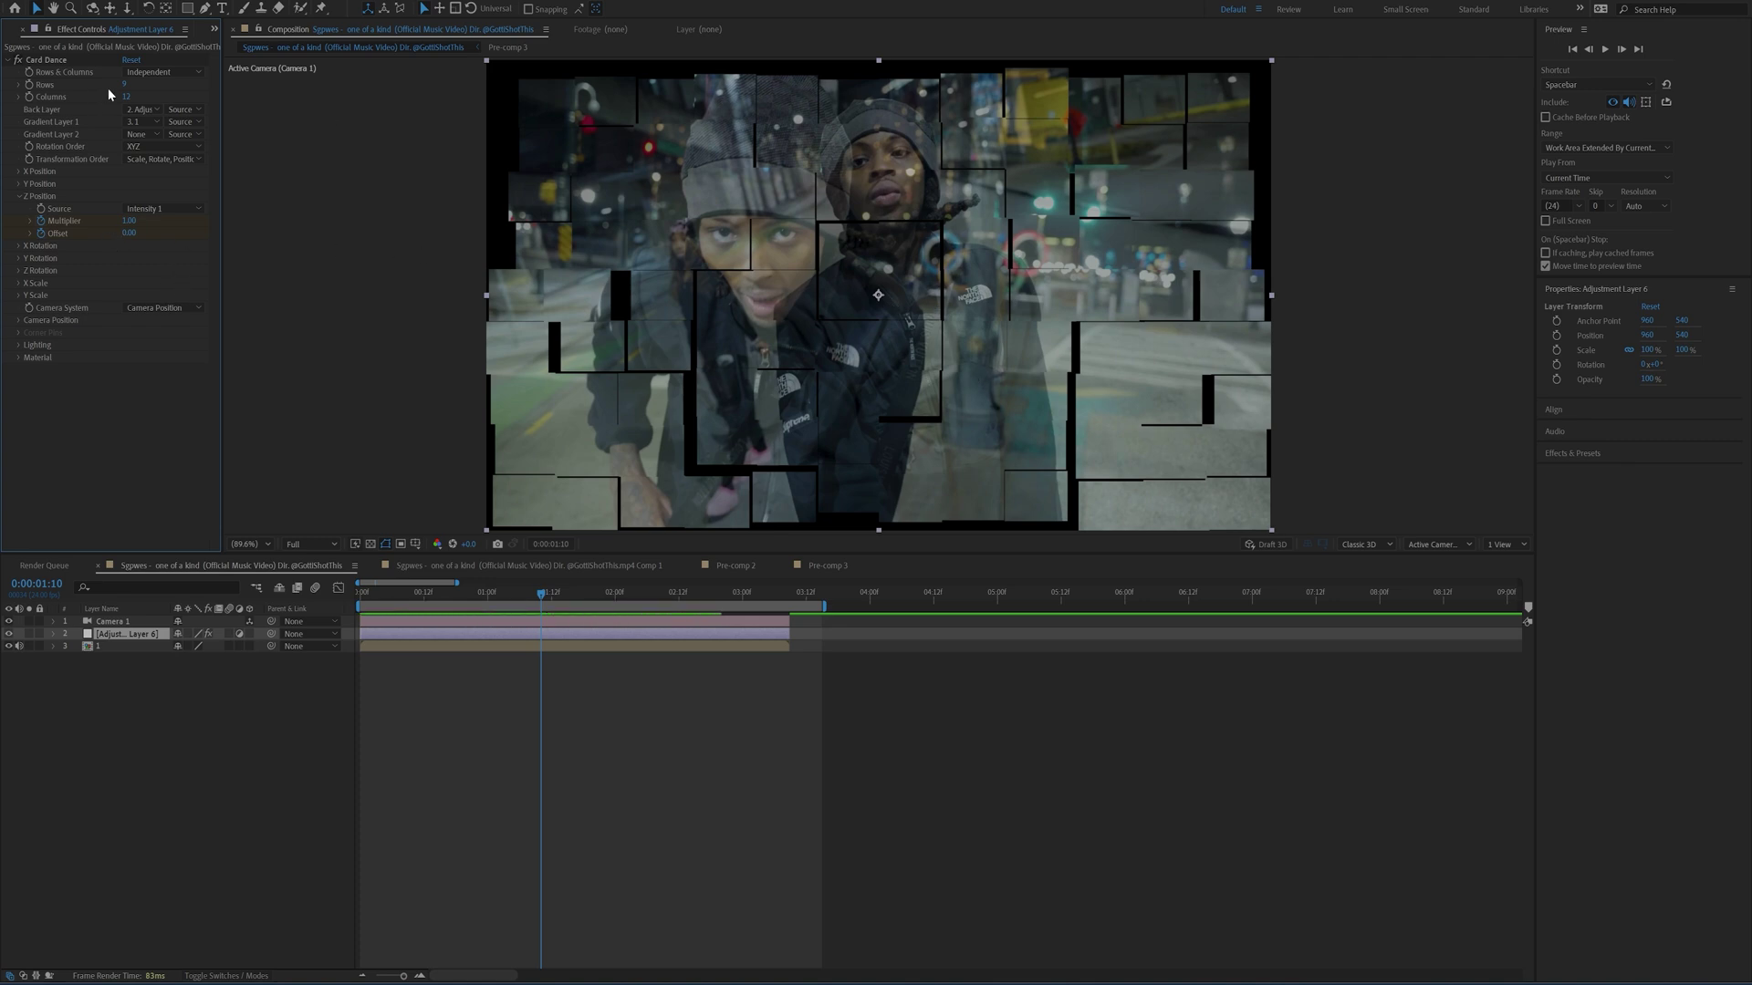
Step: Try denser Card Dance grids, including 50 cards, and settle on 10 rows and 10 columns
drag(125, 84, 310, 98)
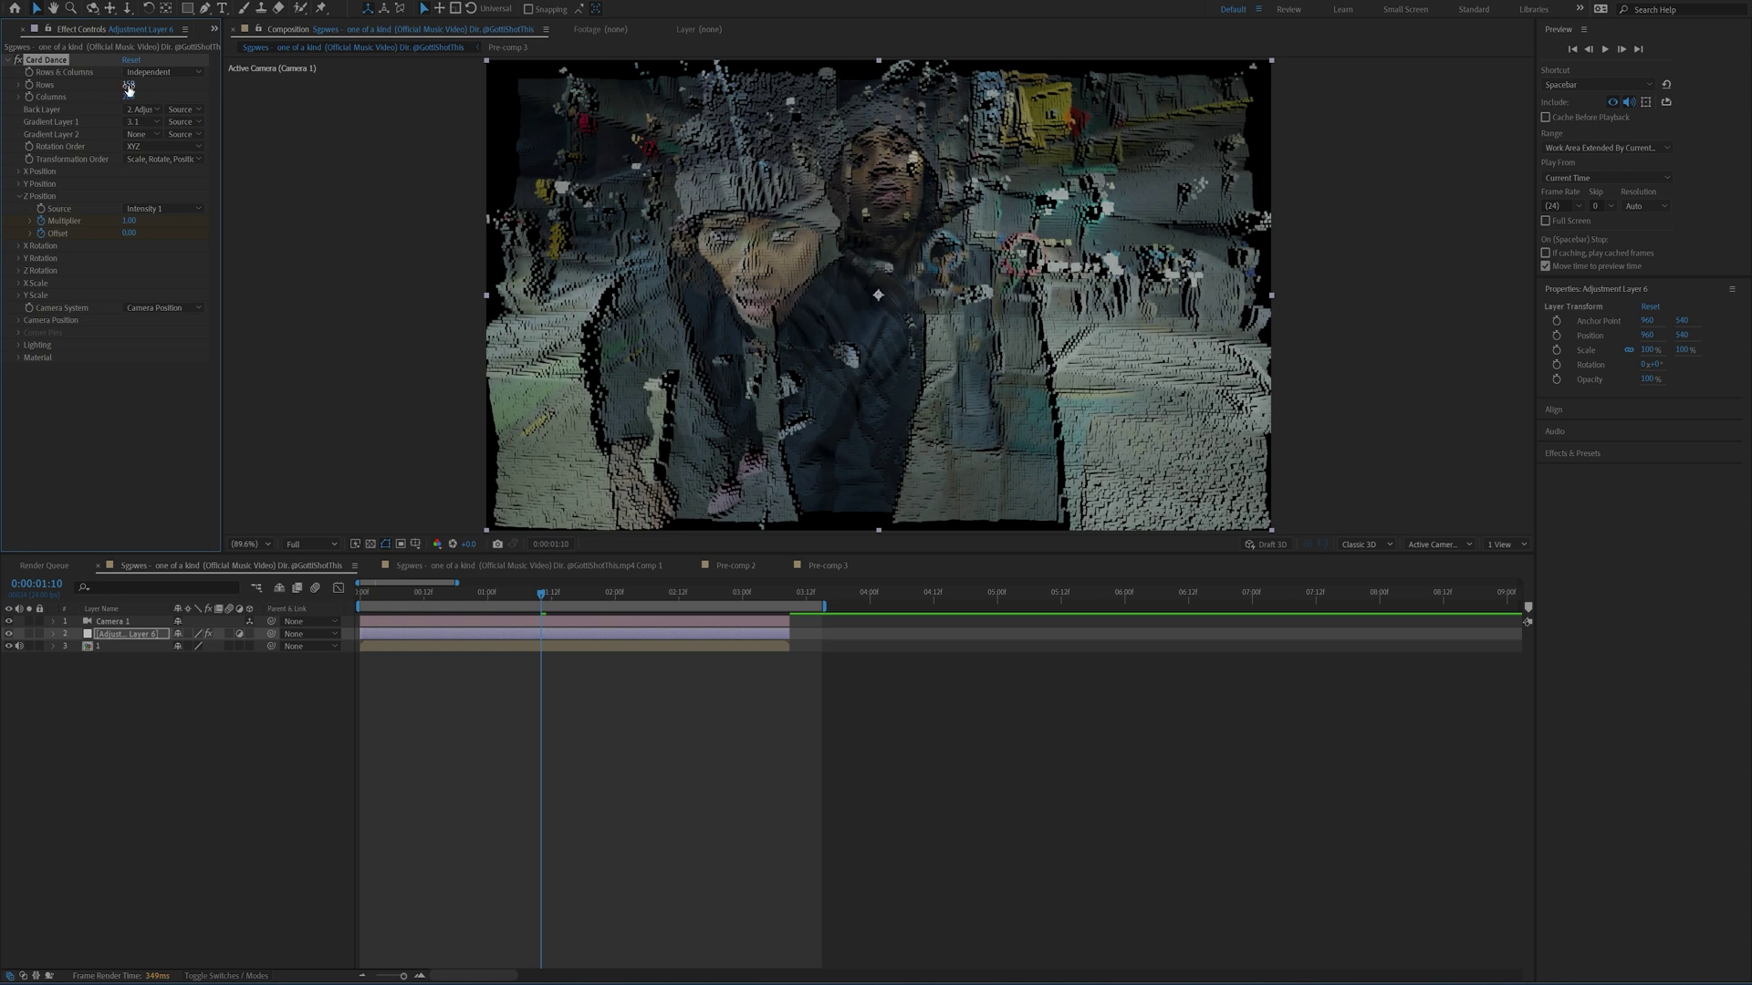
click(129, 85)
click(133, 98)
text(50)
click(166, 90)
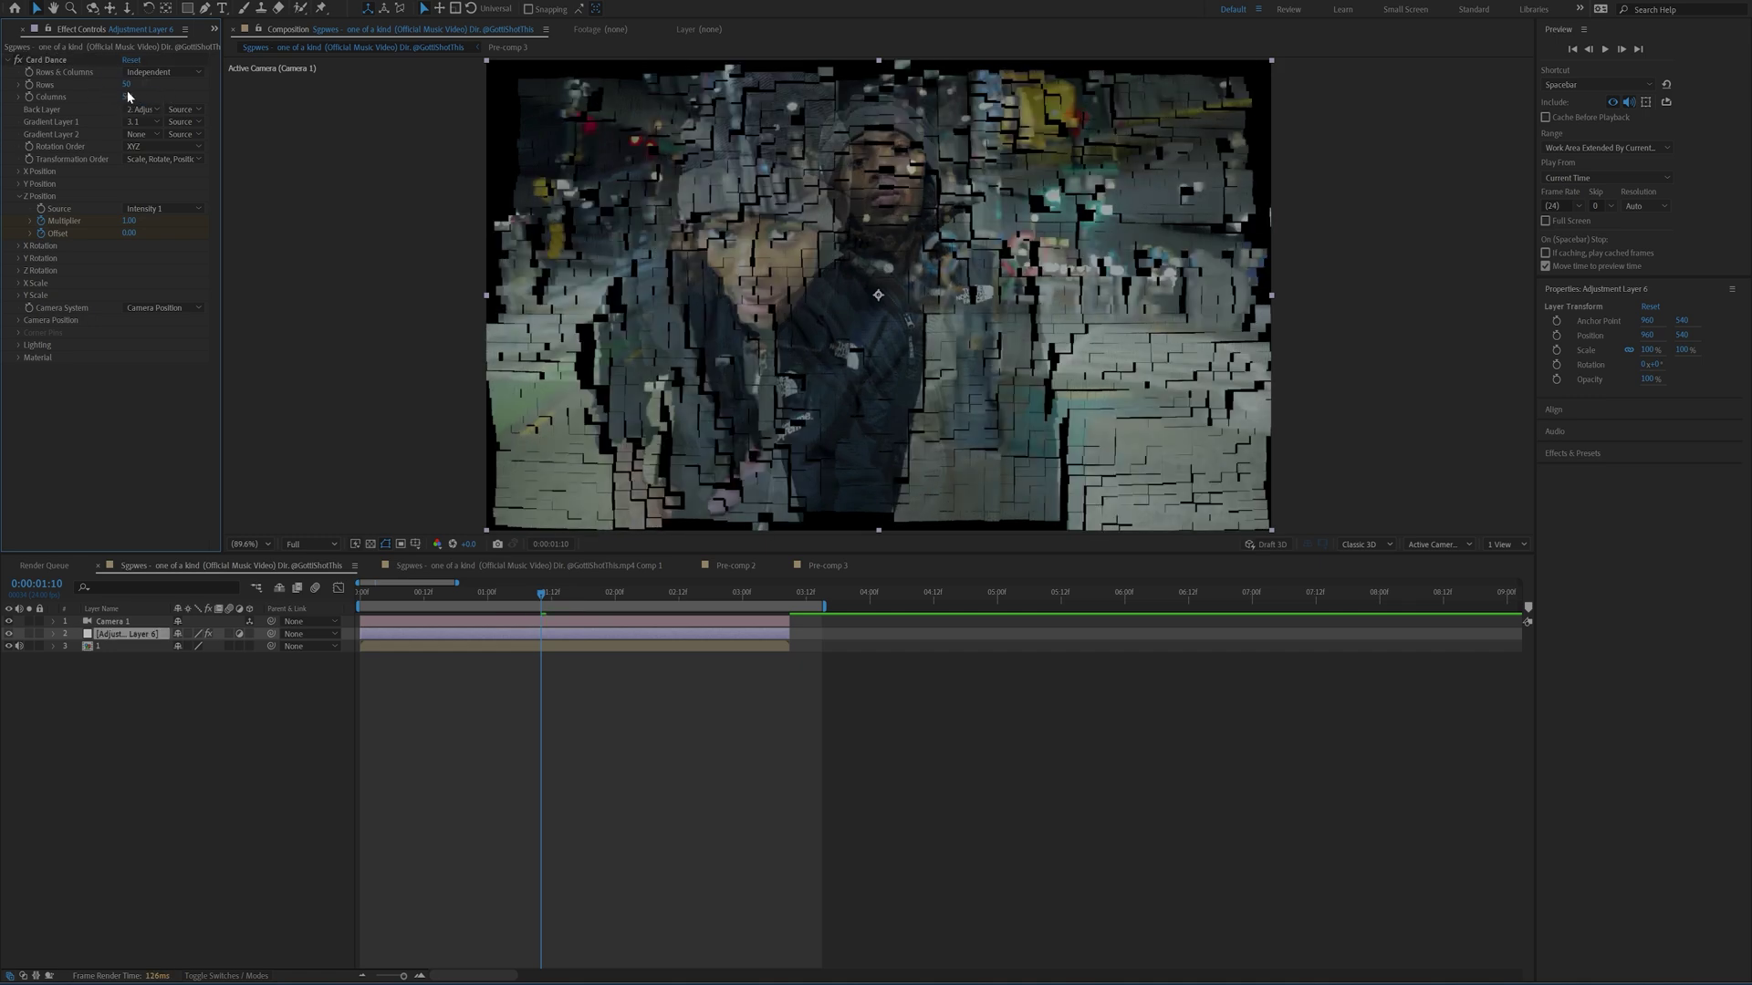
click(130, 97)
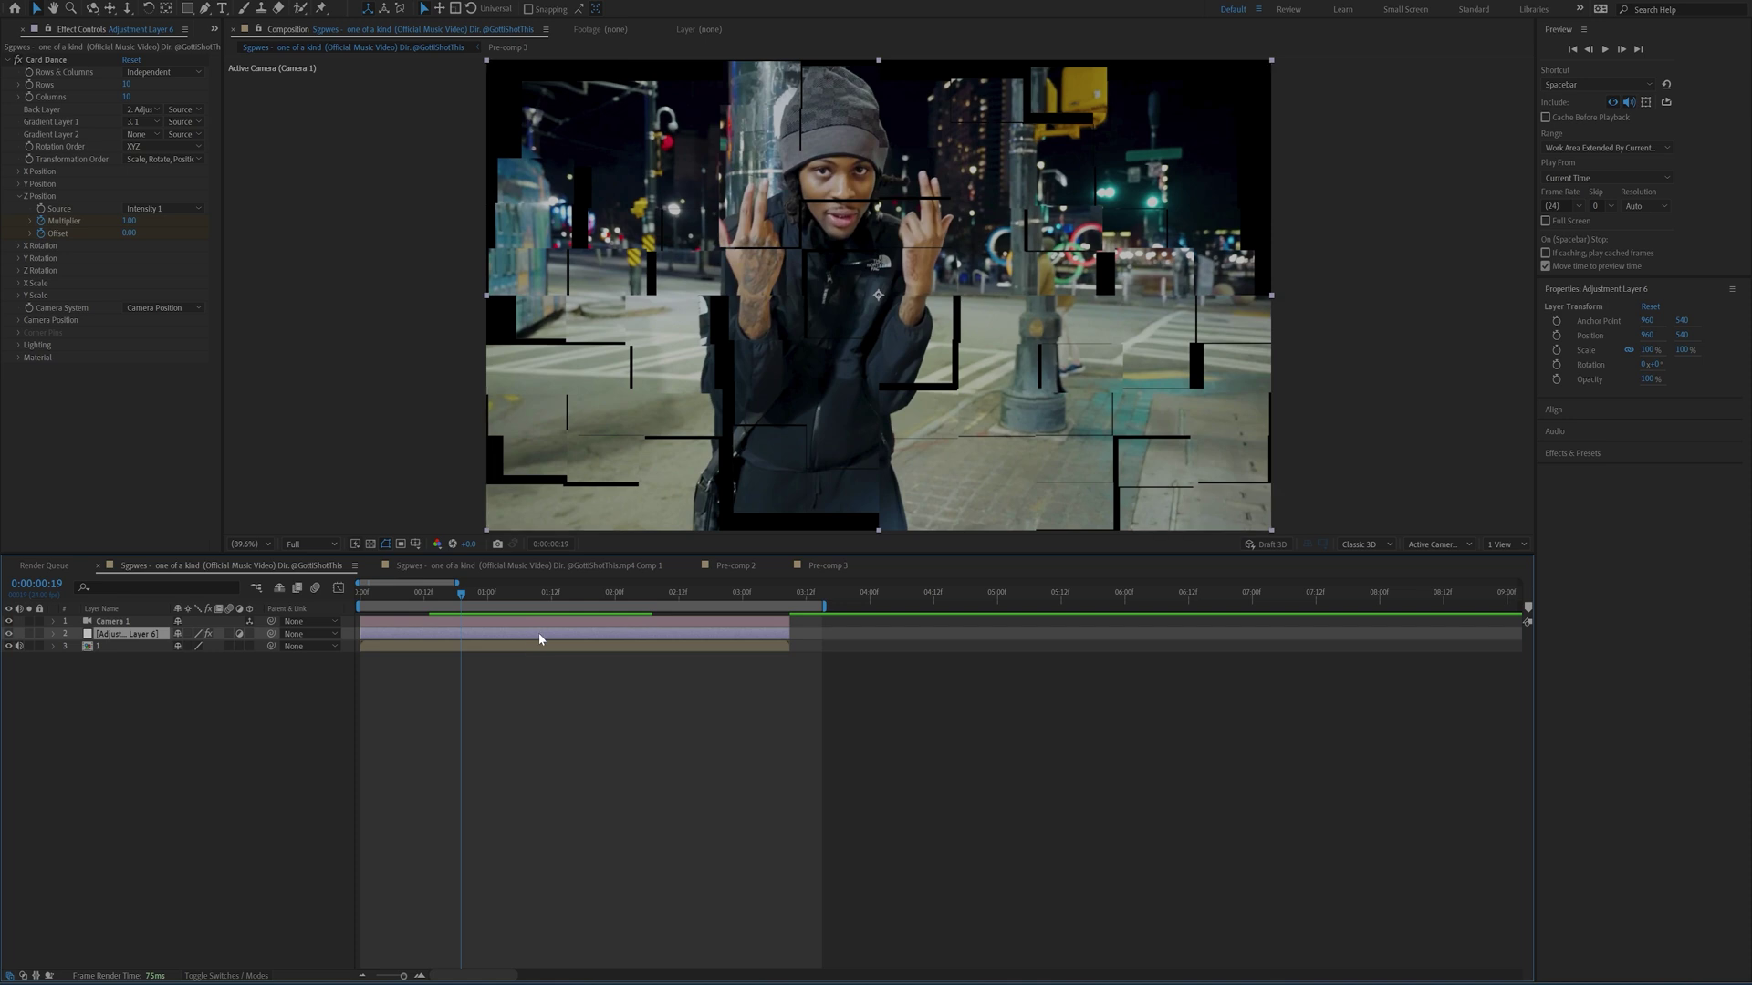
Step: Reveal the adjustment layer's keyframes and set the Z Position Multiplier to 0 at 0:00:00:18
drag(536, 602, 538, 603)
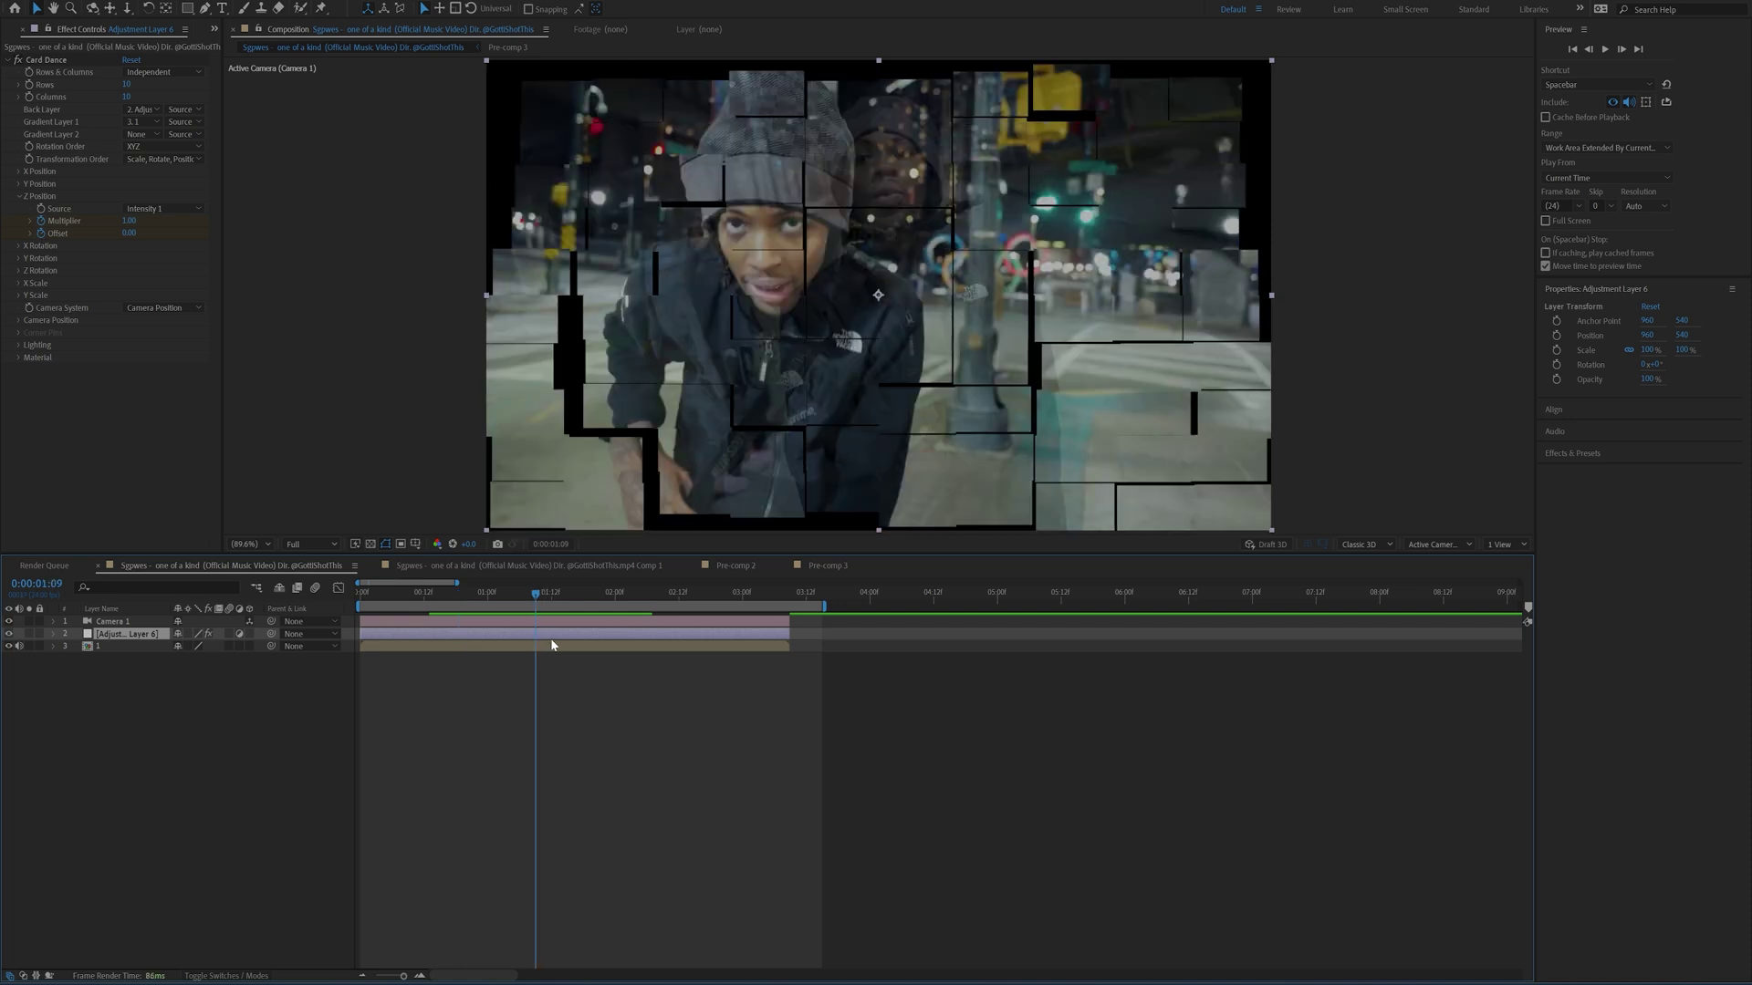
key(u)
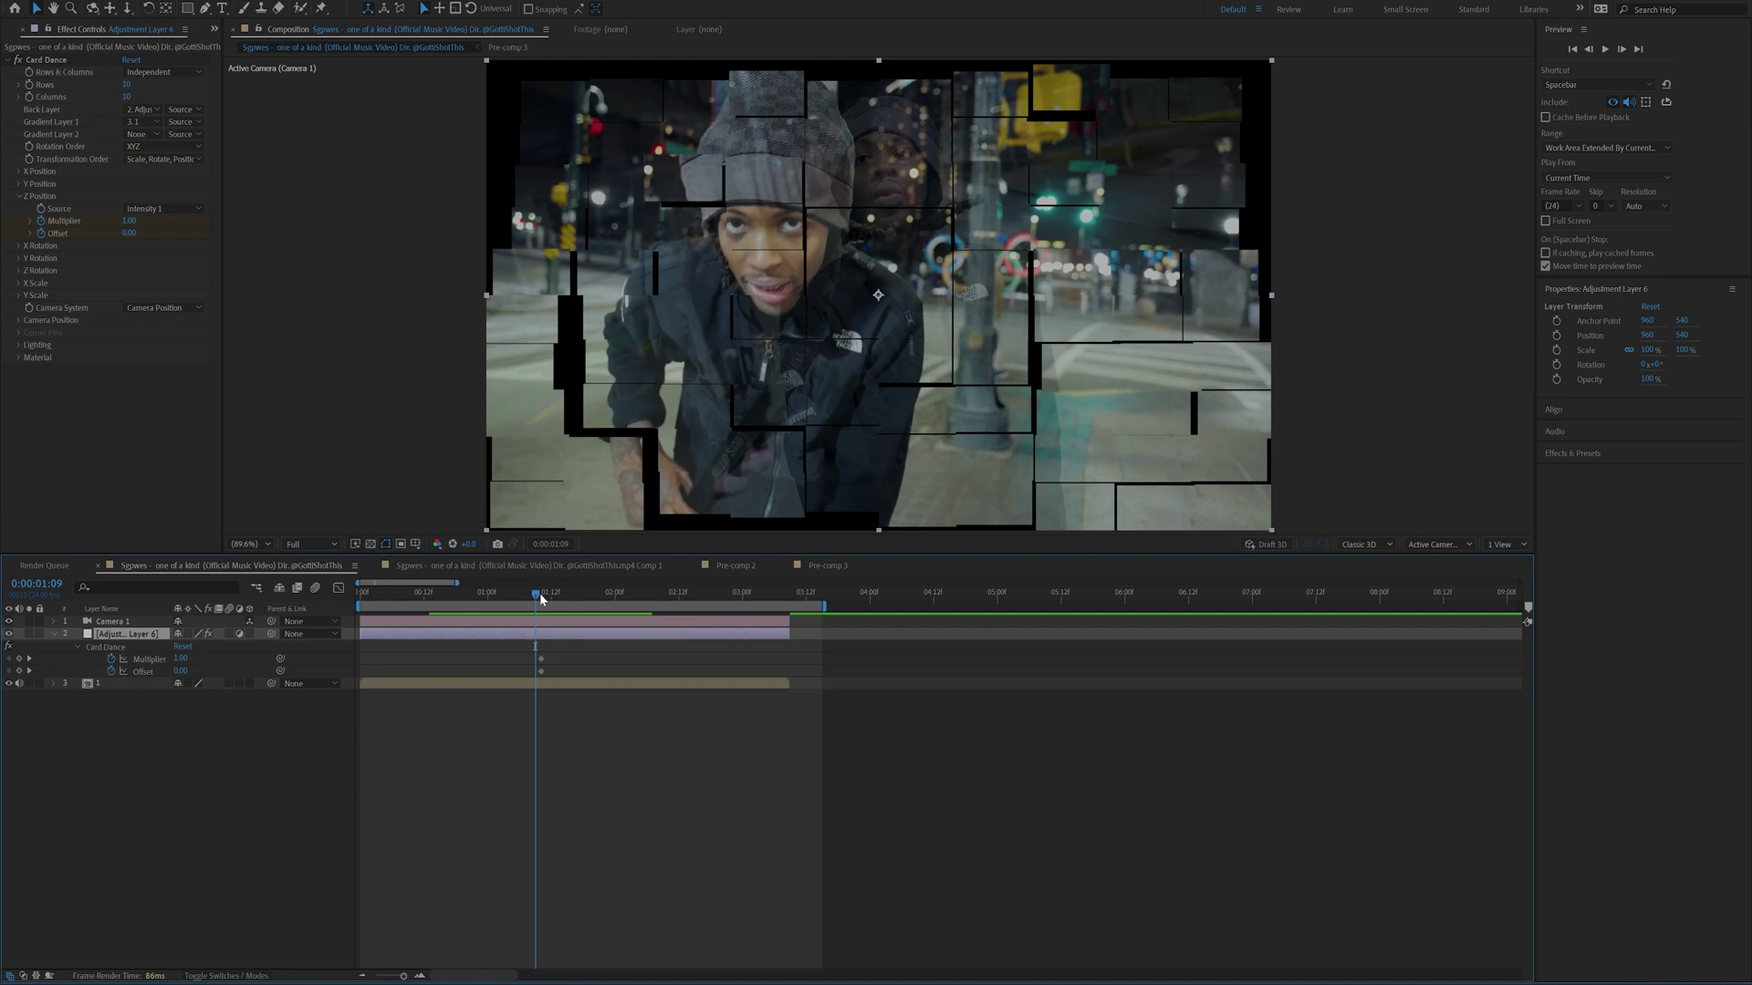
click(540, 594)
drag(559, 646, 512, 688)
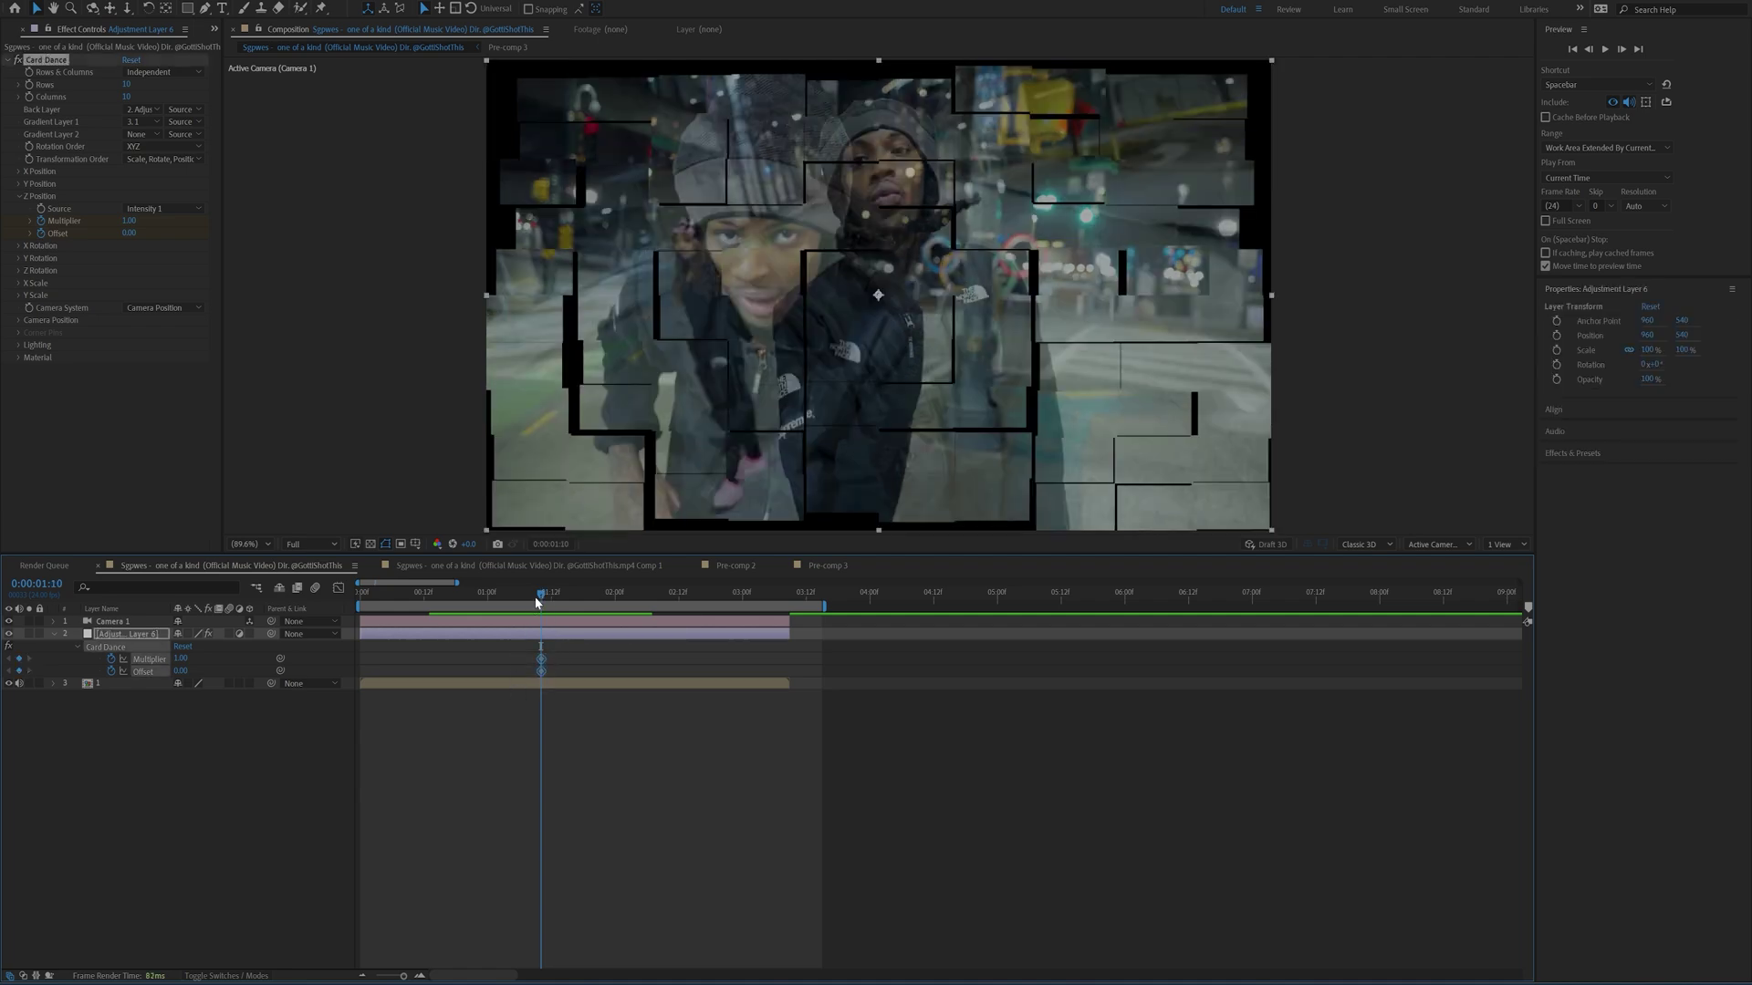
drag(536, 602, 456, 602)
click(551, 754)
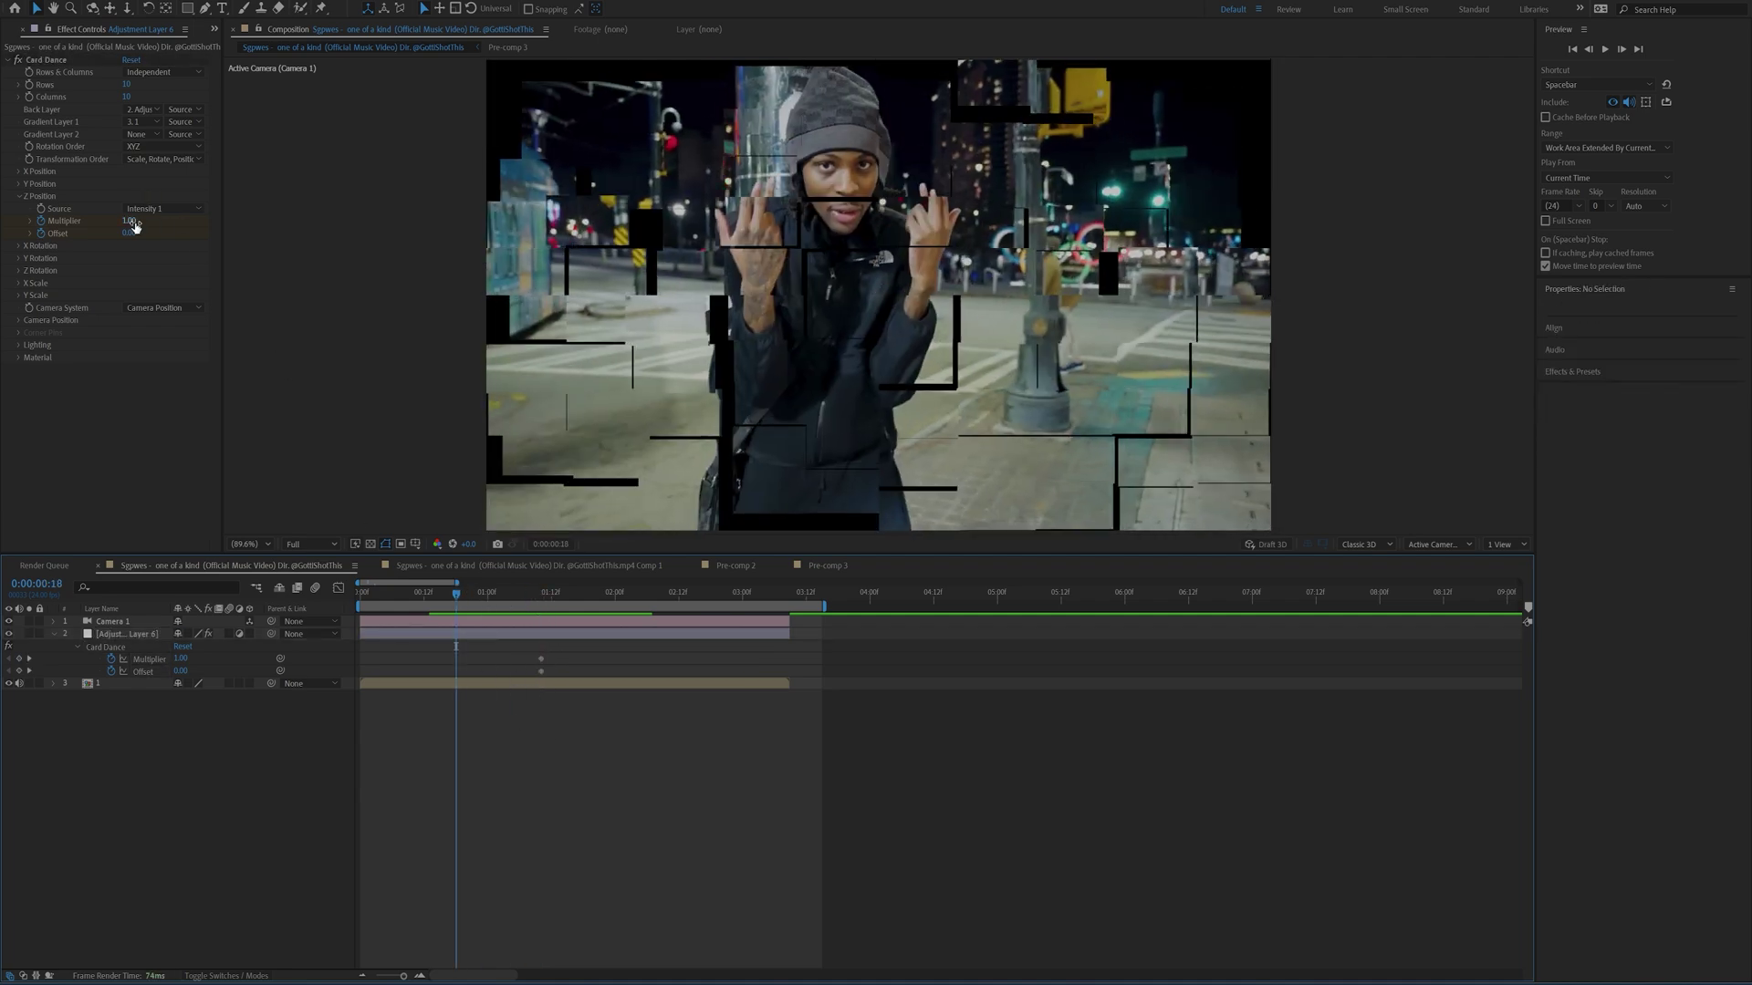
click(132, 221)
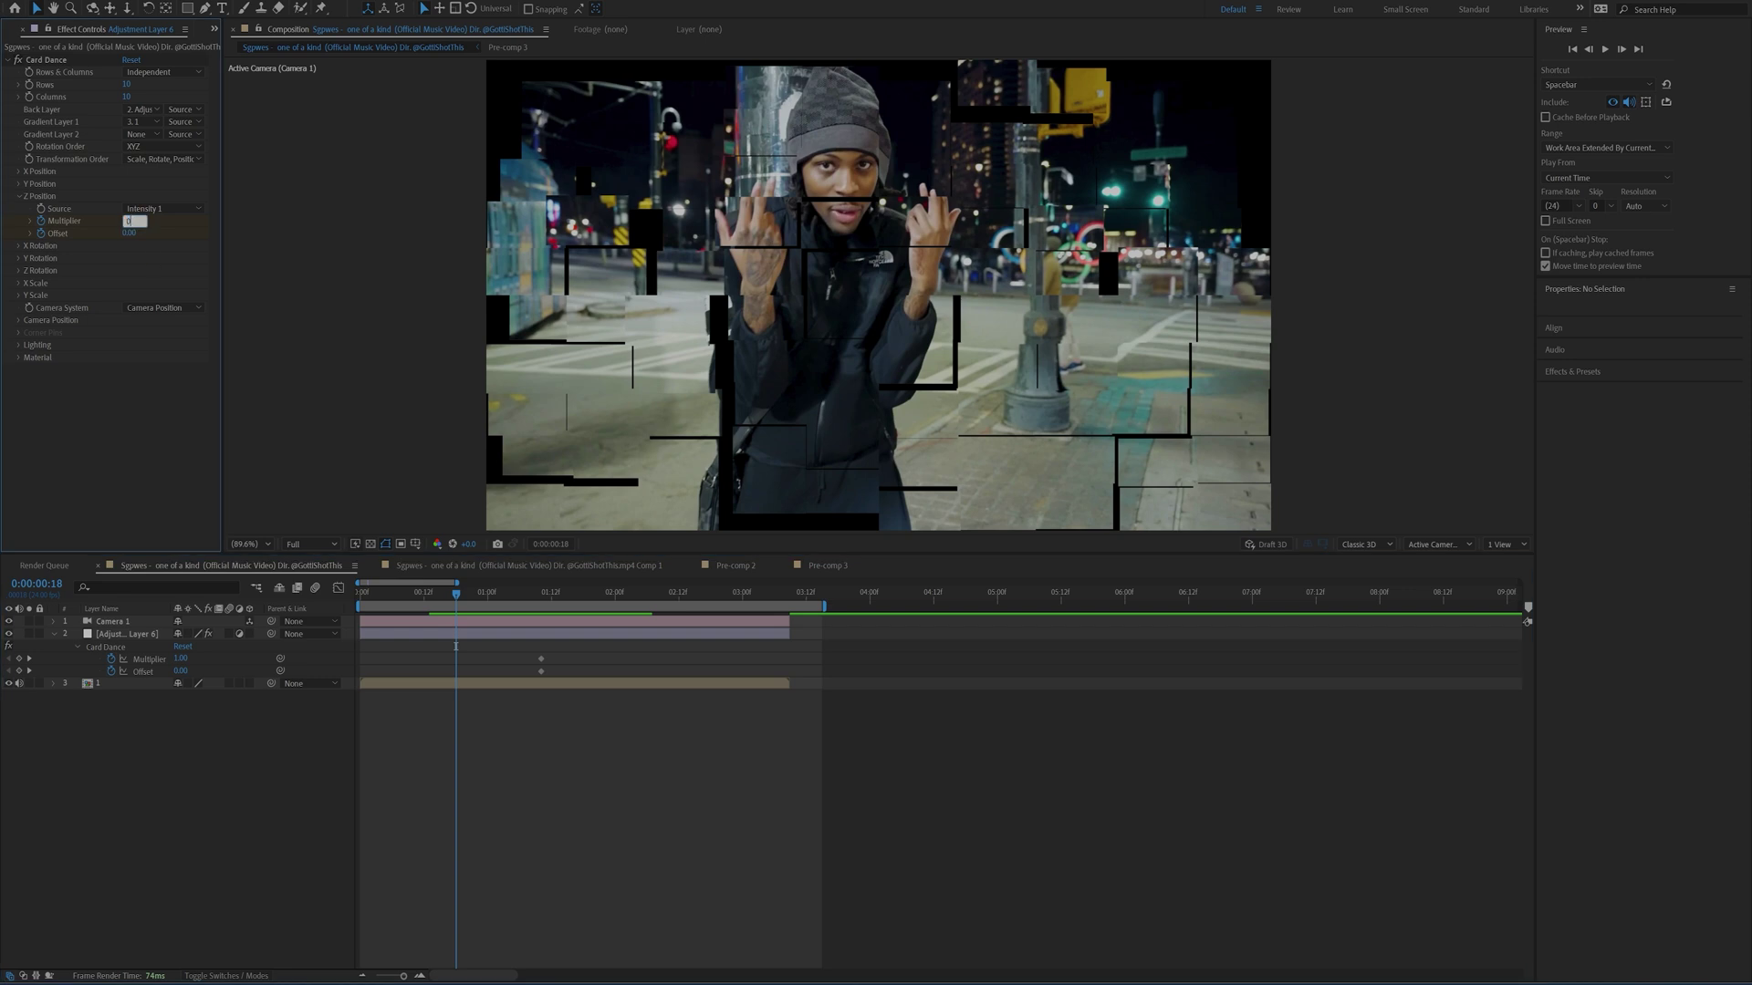
text(0)
key(Return)
Step: Raise the Z Position Multiplier at 0:00:01:10 until the cards scatter widely, and set it to 0 at 0:00:02:03
click(542, 598)
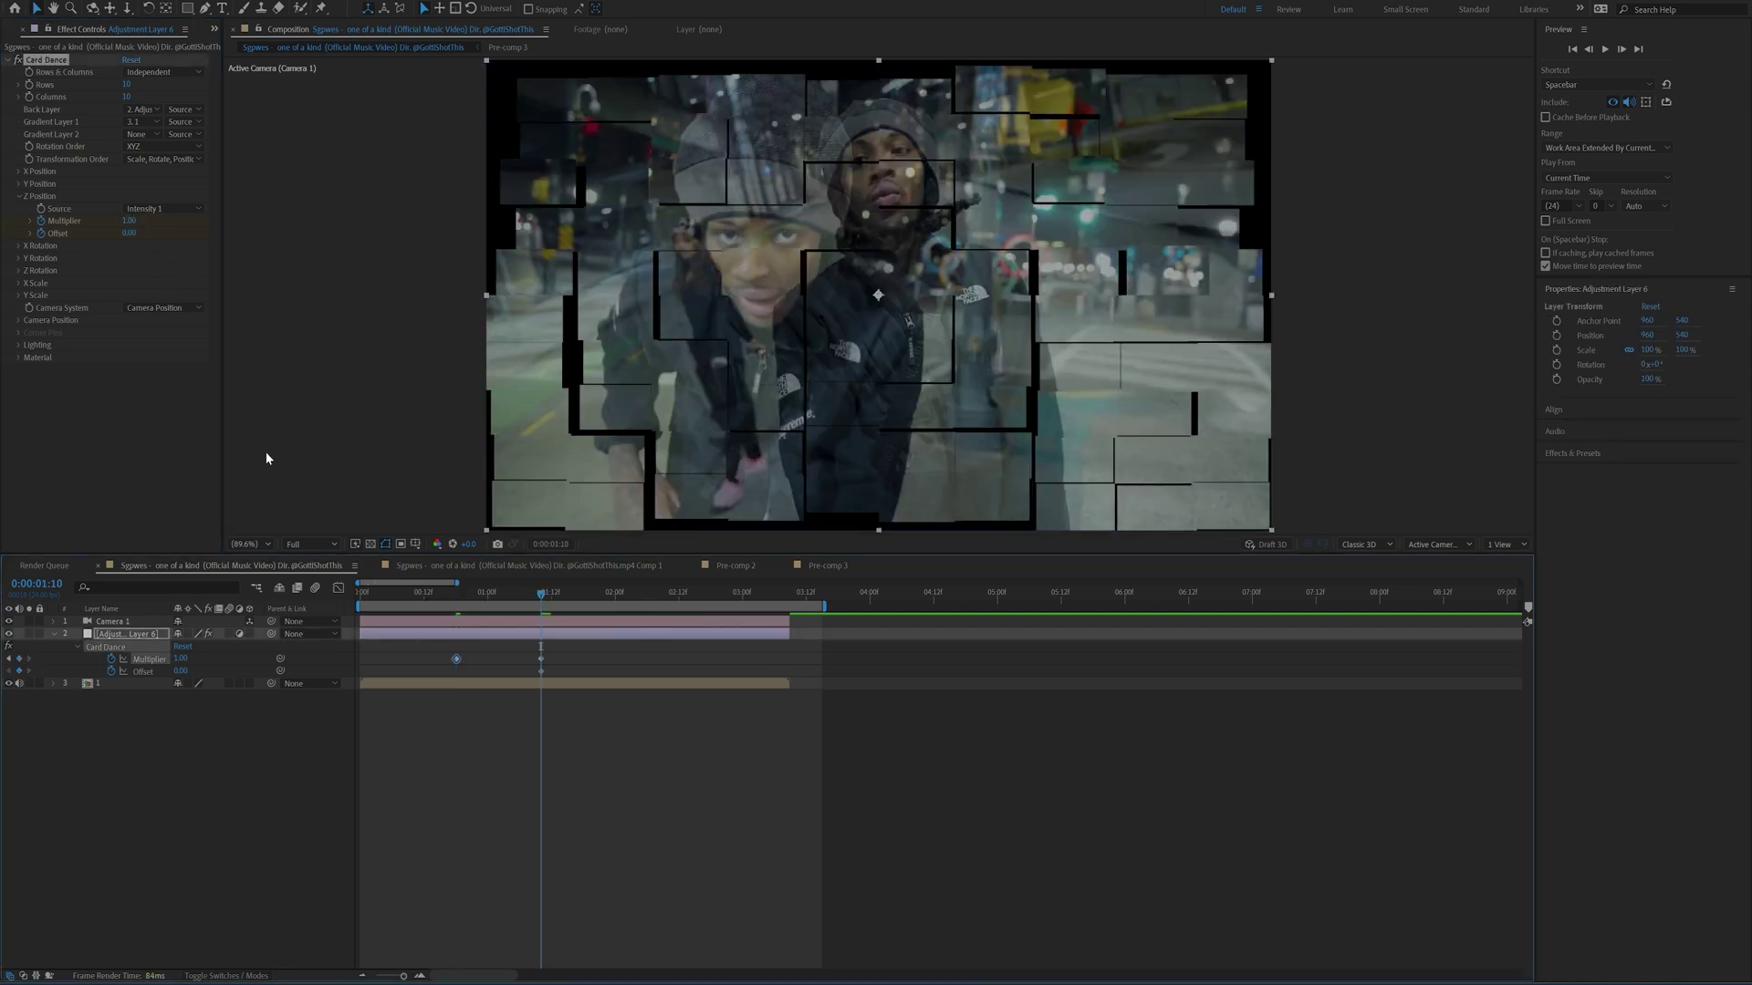
drag(128, 221, 586, 293)
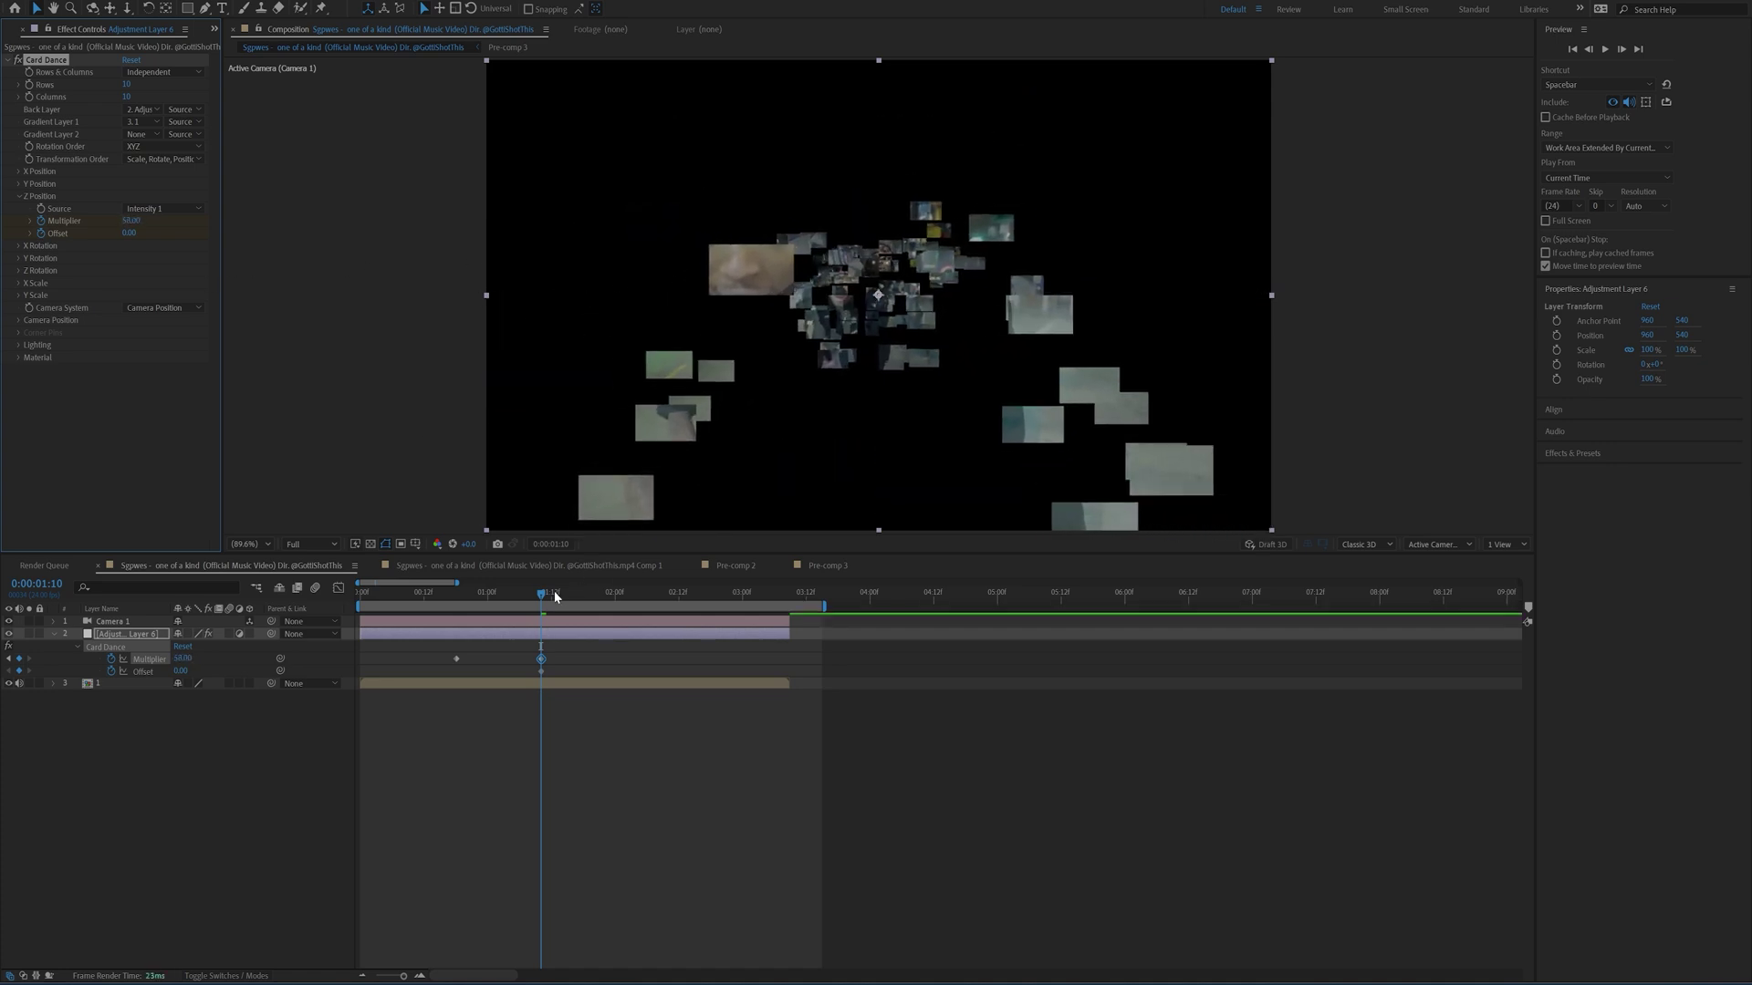
drag(555, 597, 633, 602)
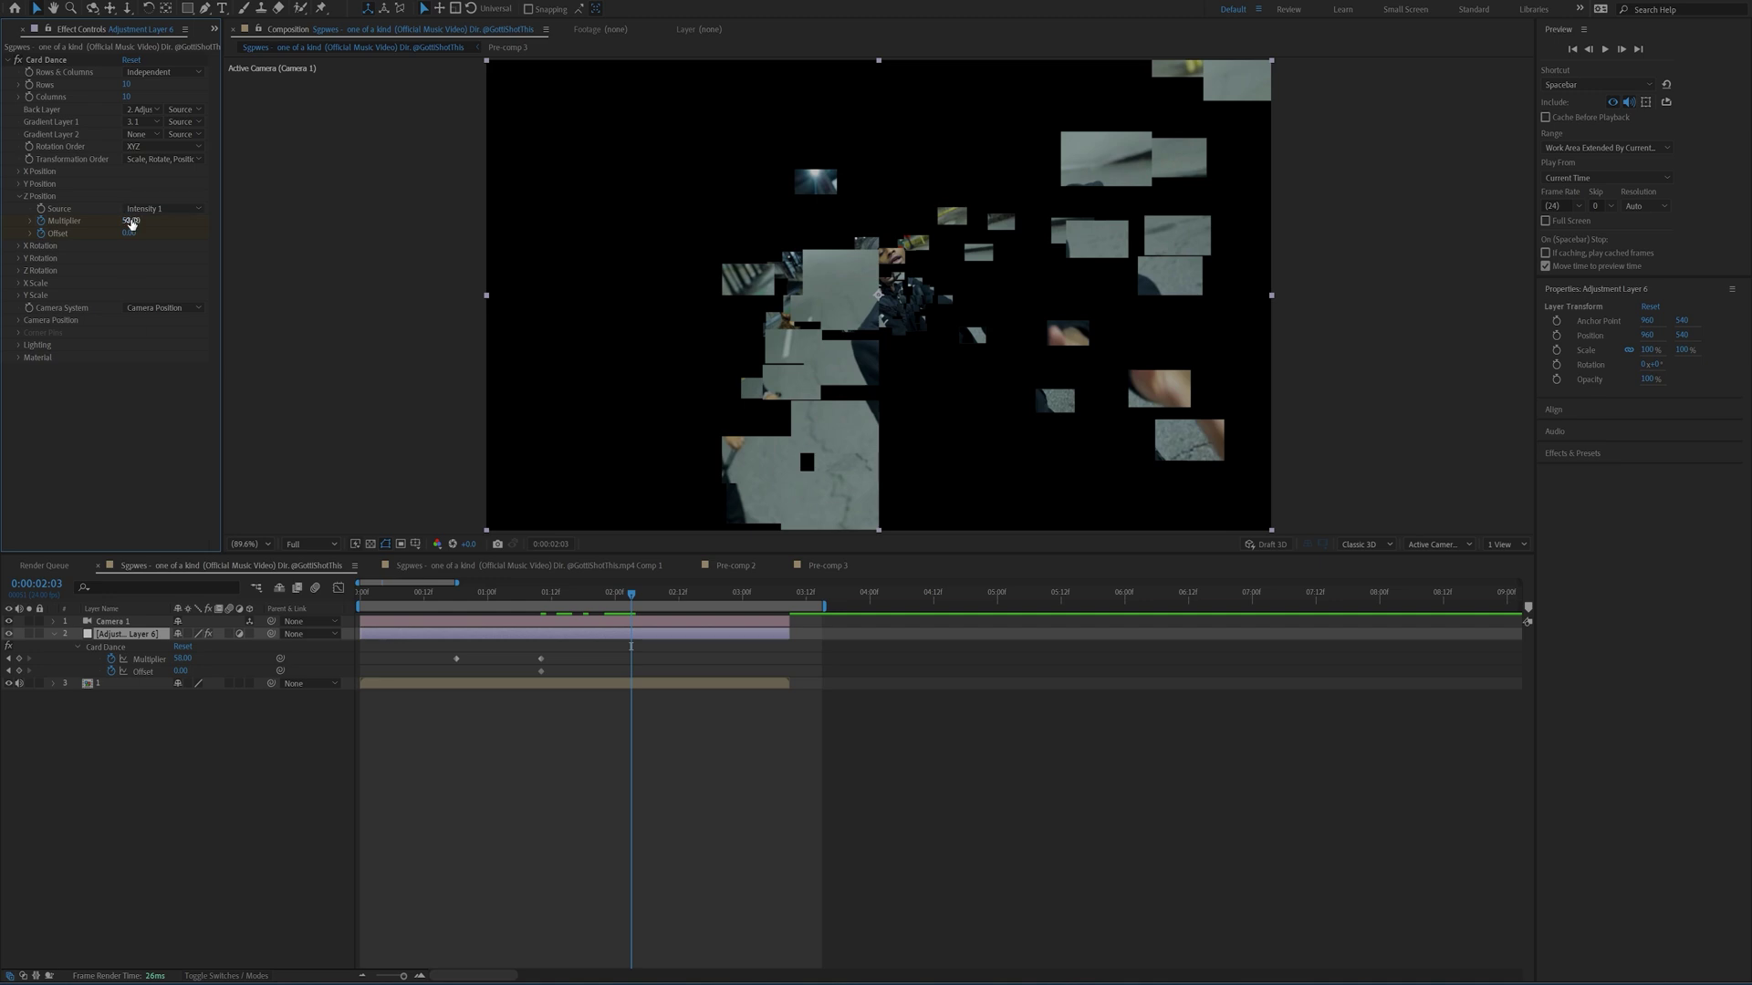
click(131, 221)
text(0)
key(Return)
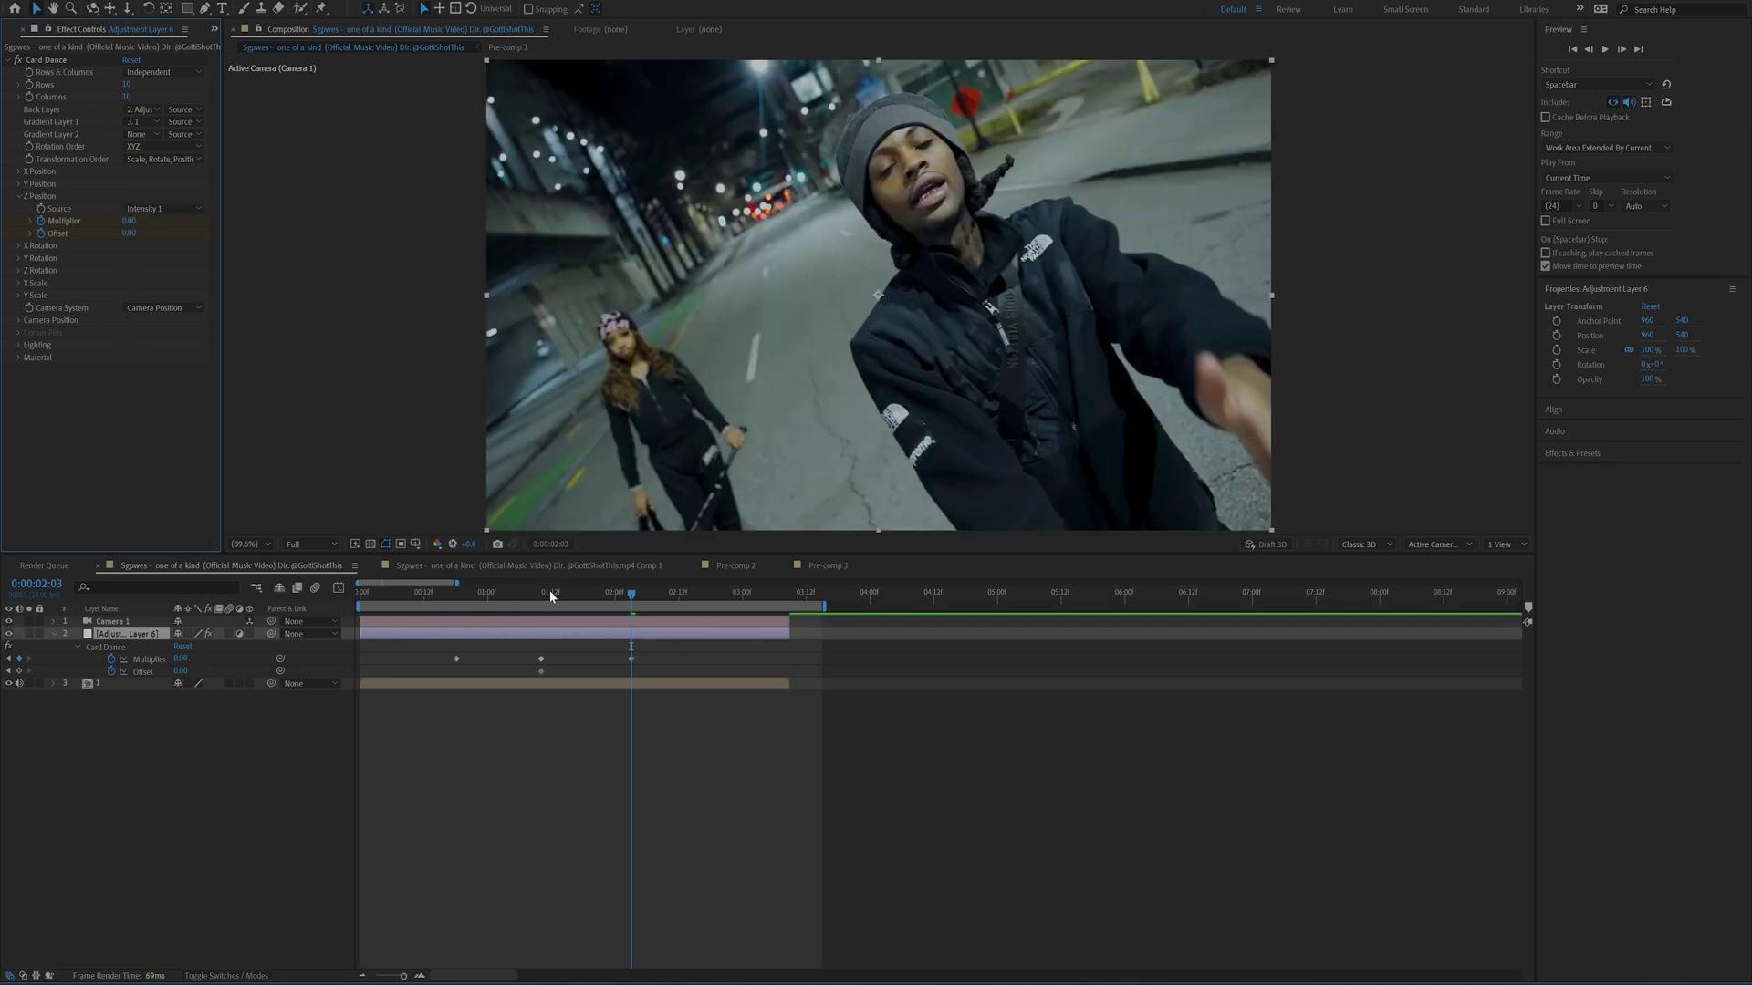
Step: Raise Card Dance's Z Position Offset to about 10.7 at 0:00:01:10, and set it to 0 at 0:00:00:18 and 0:00:02:03
drag(549, 593, 542, 594)
drag(128, 234, 236, 260)
click(456, 593)
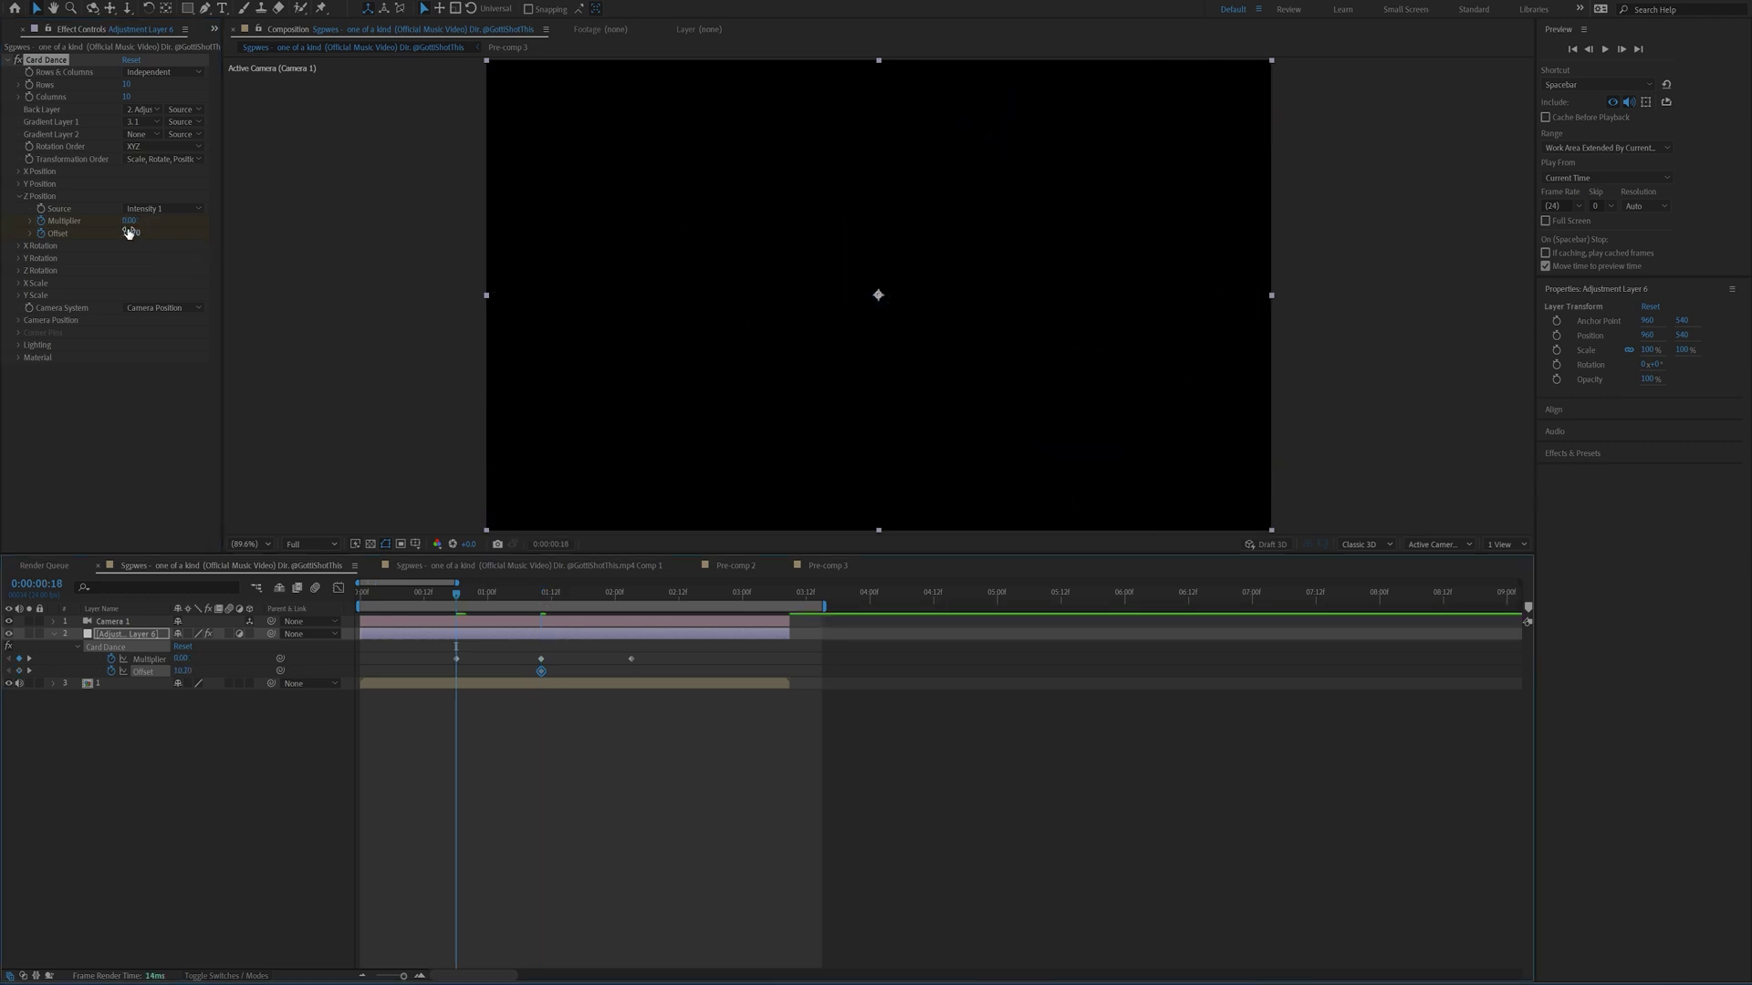
click(128, 234)
text(0)
key(Return)
click(631, 594)
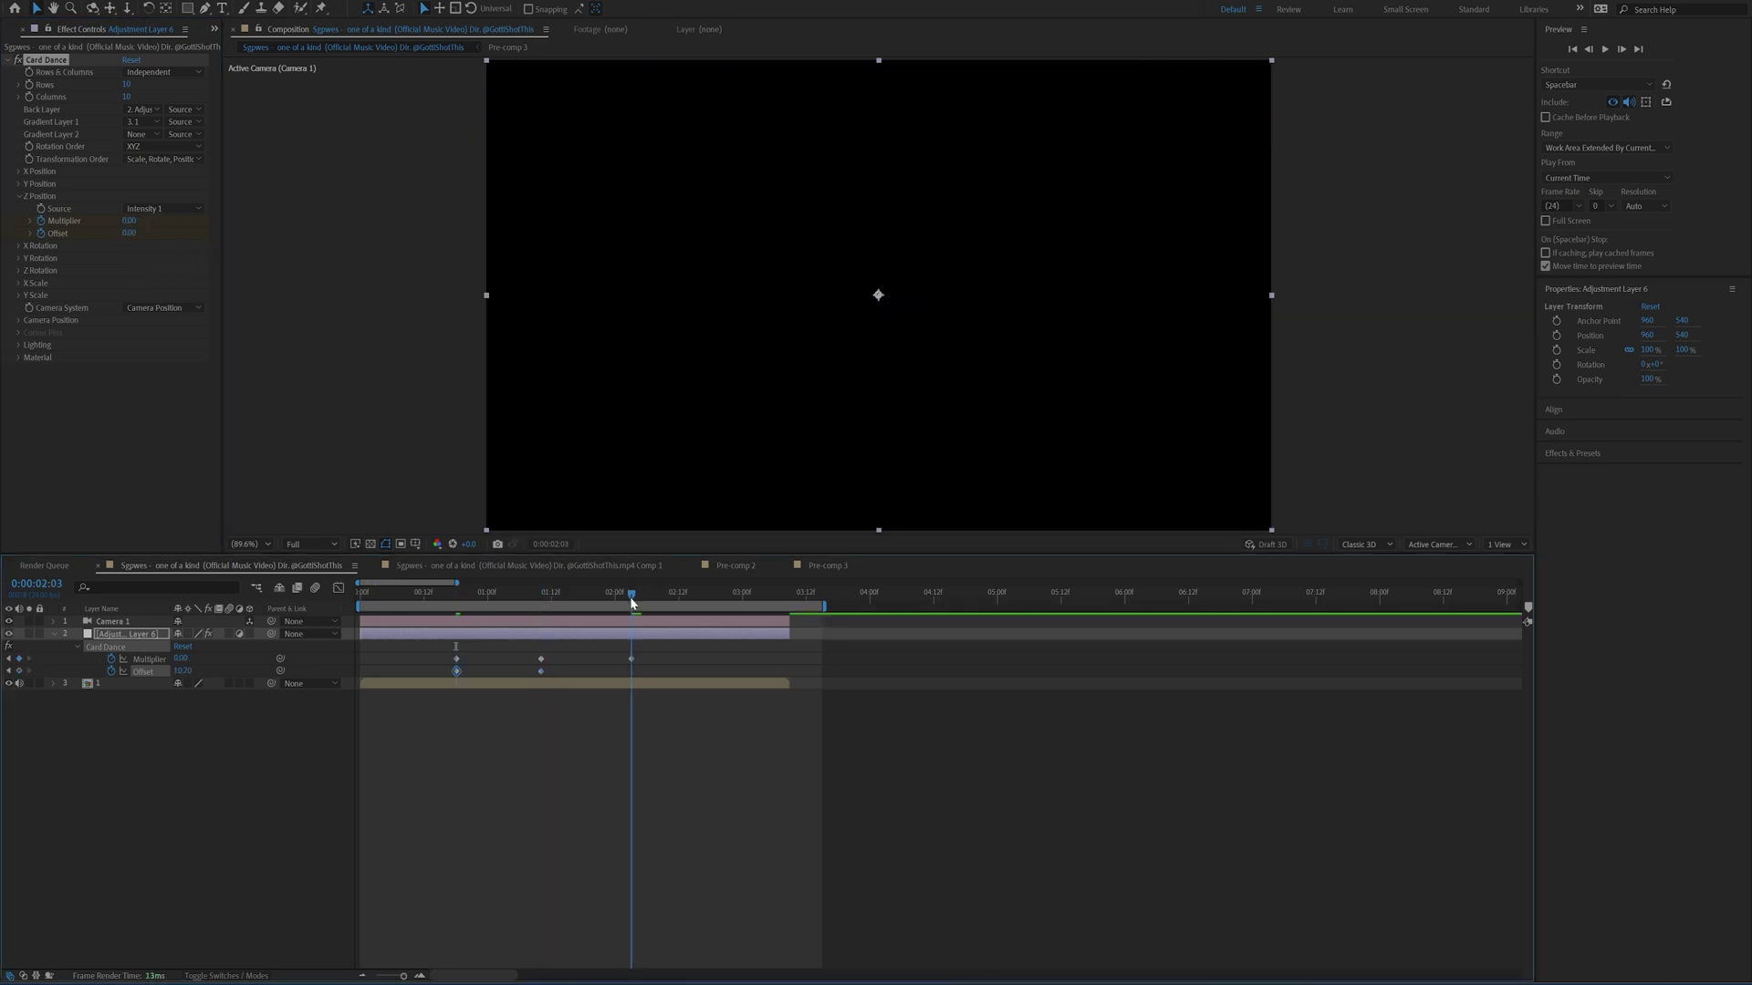
click(128, 233)
text(0)
key(Return)
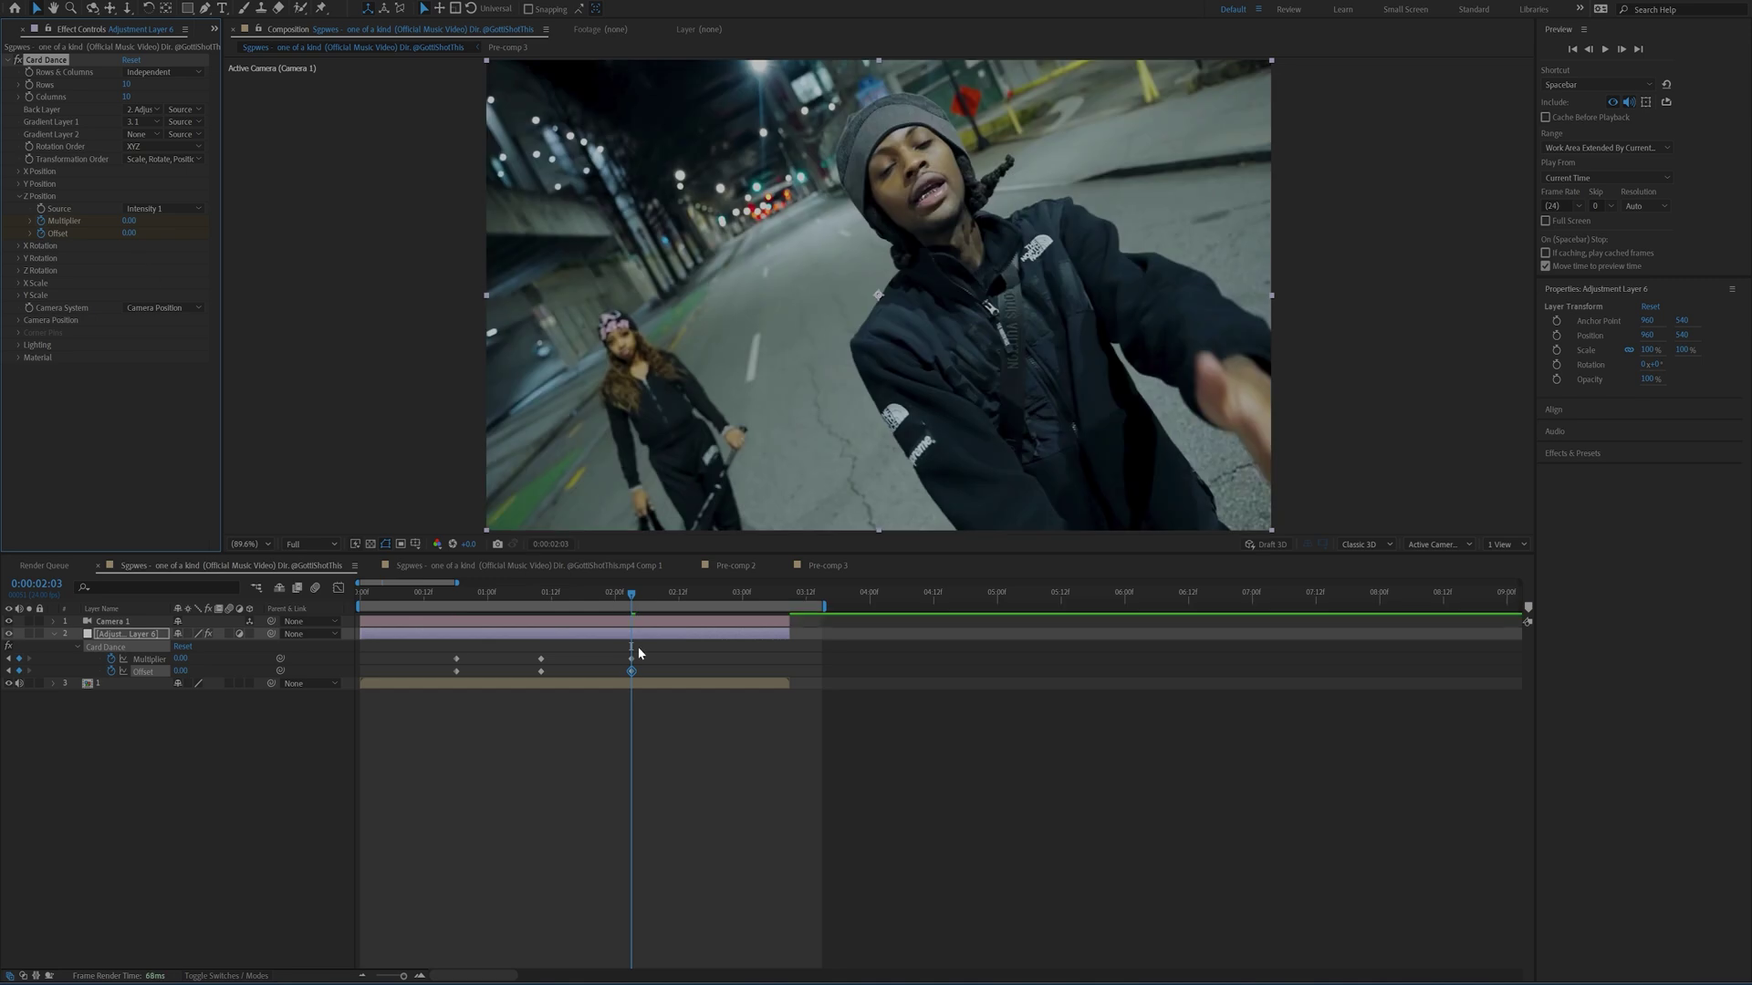
Step: Apply Easy Ease to all the Z Position Multiplier and Offset keyframes
drag(569, 593, 539, 595)
drag(661, 648, 424, 690)
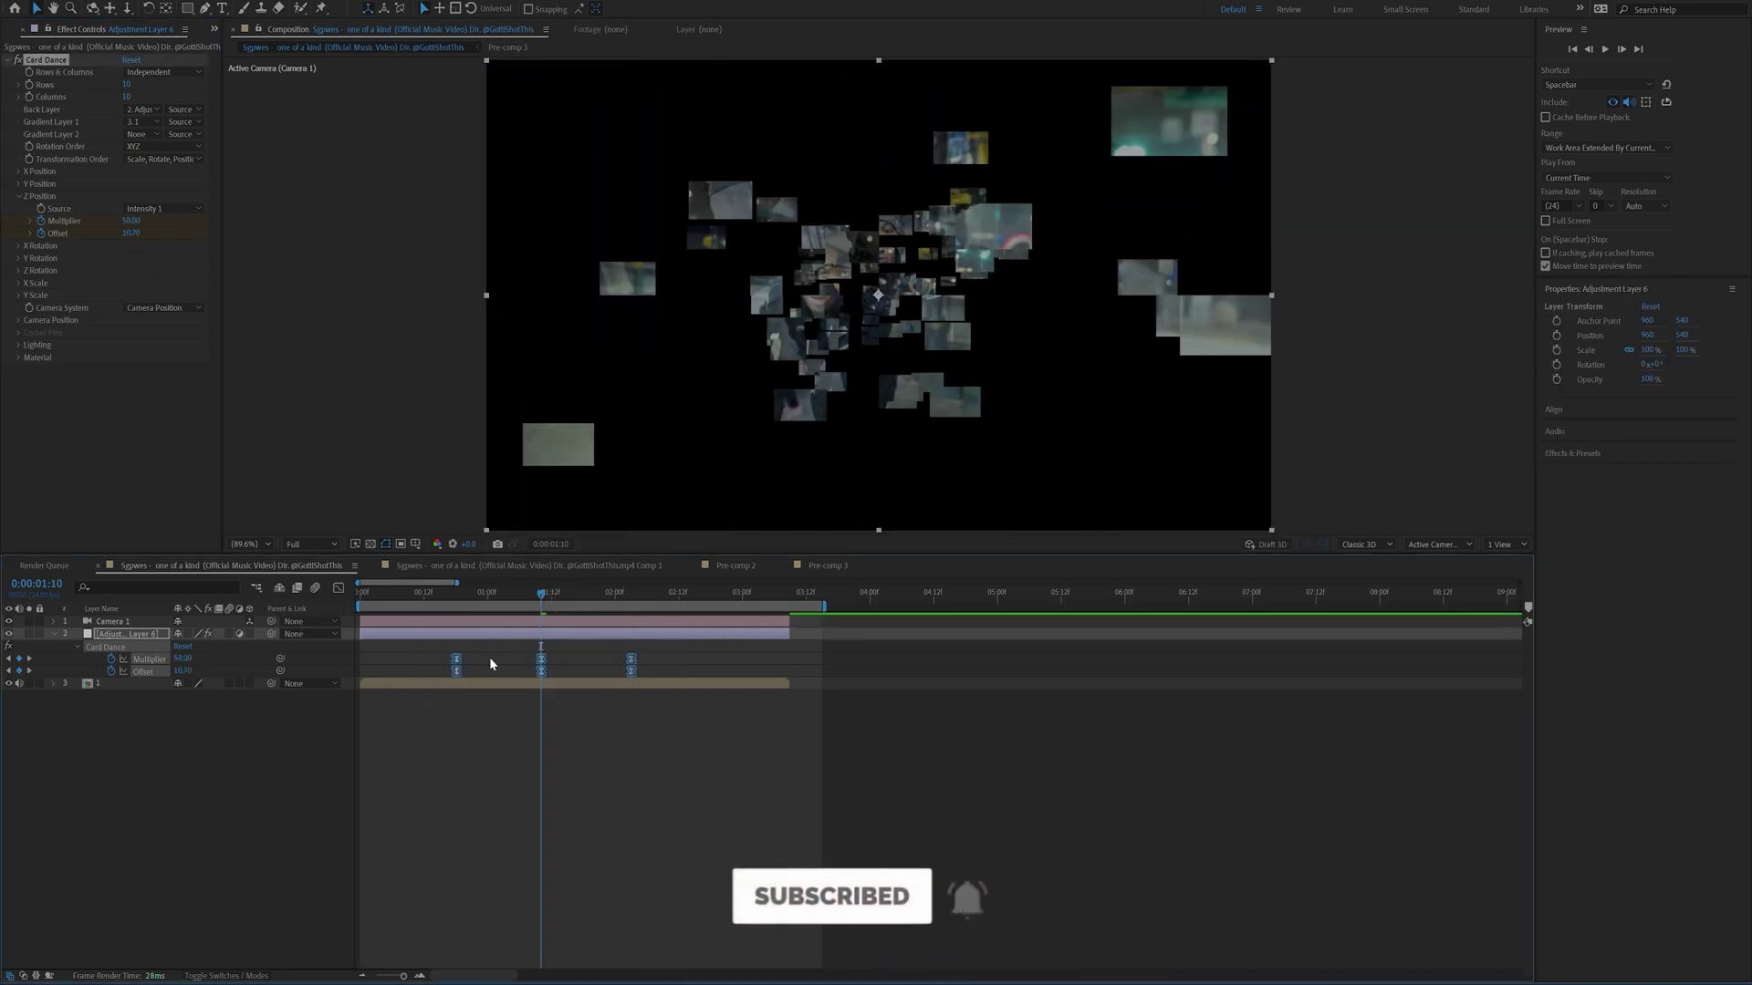
key(F9)
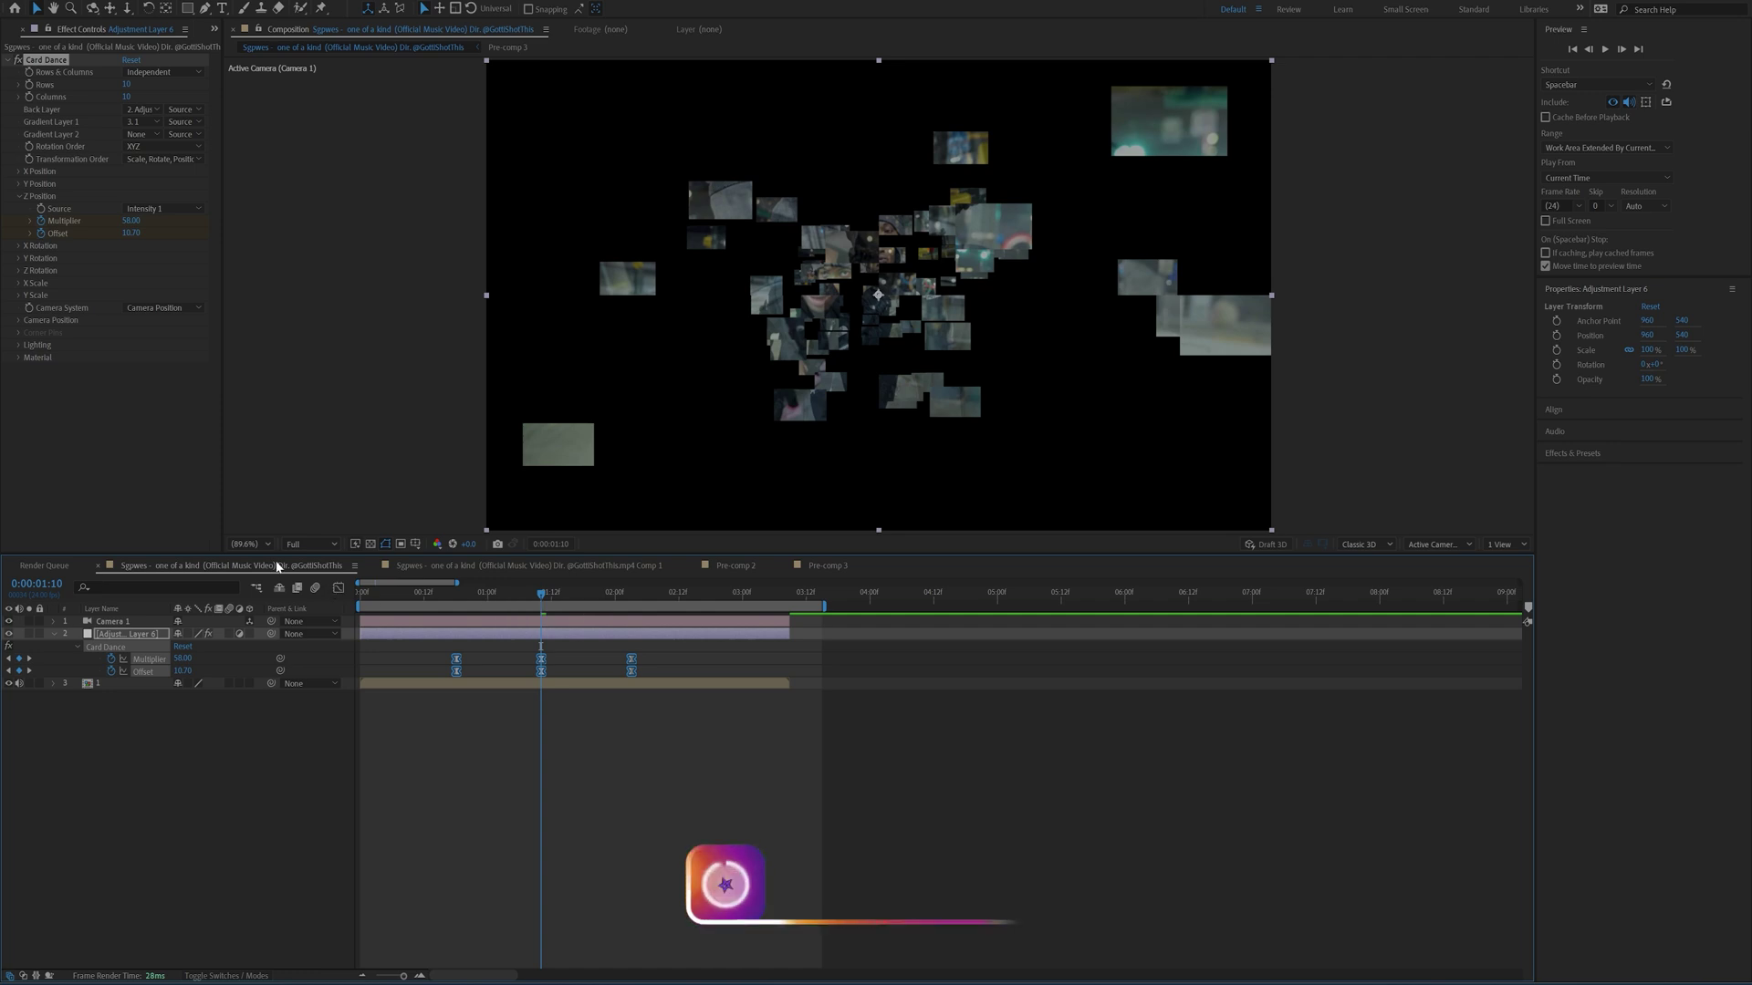
Step: Reshape the speed curves of both properties so they peak sharply at the middle keyframes, and preview the motion
click(339, 587)
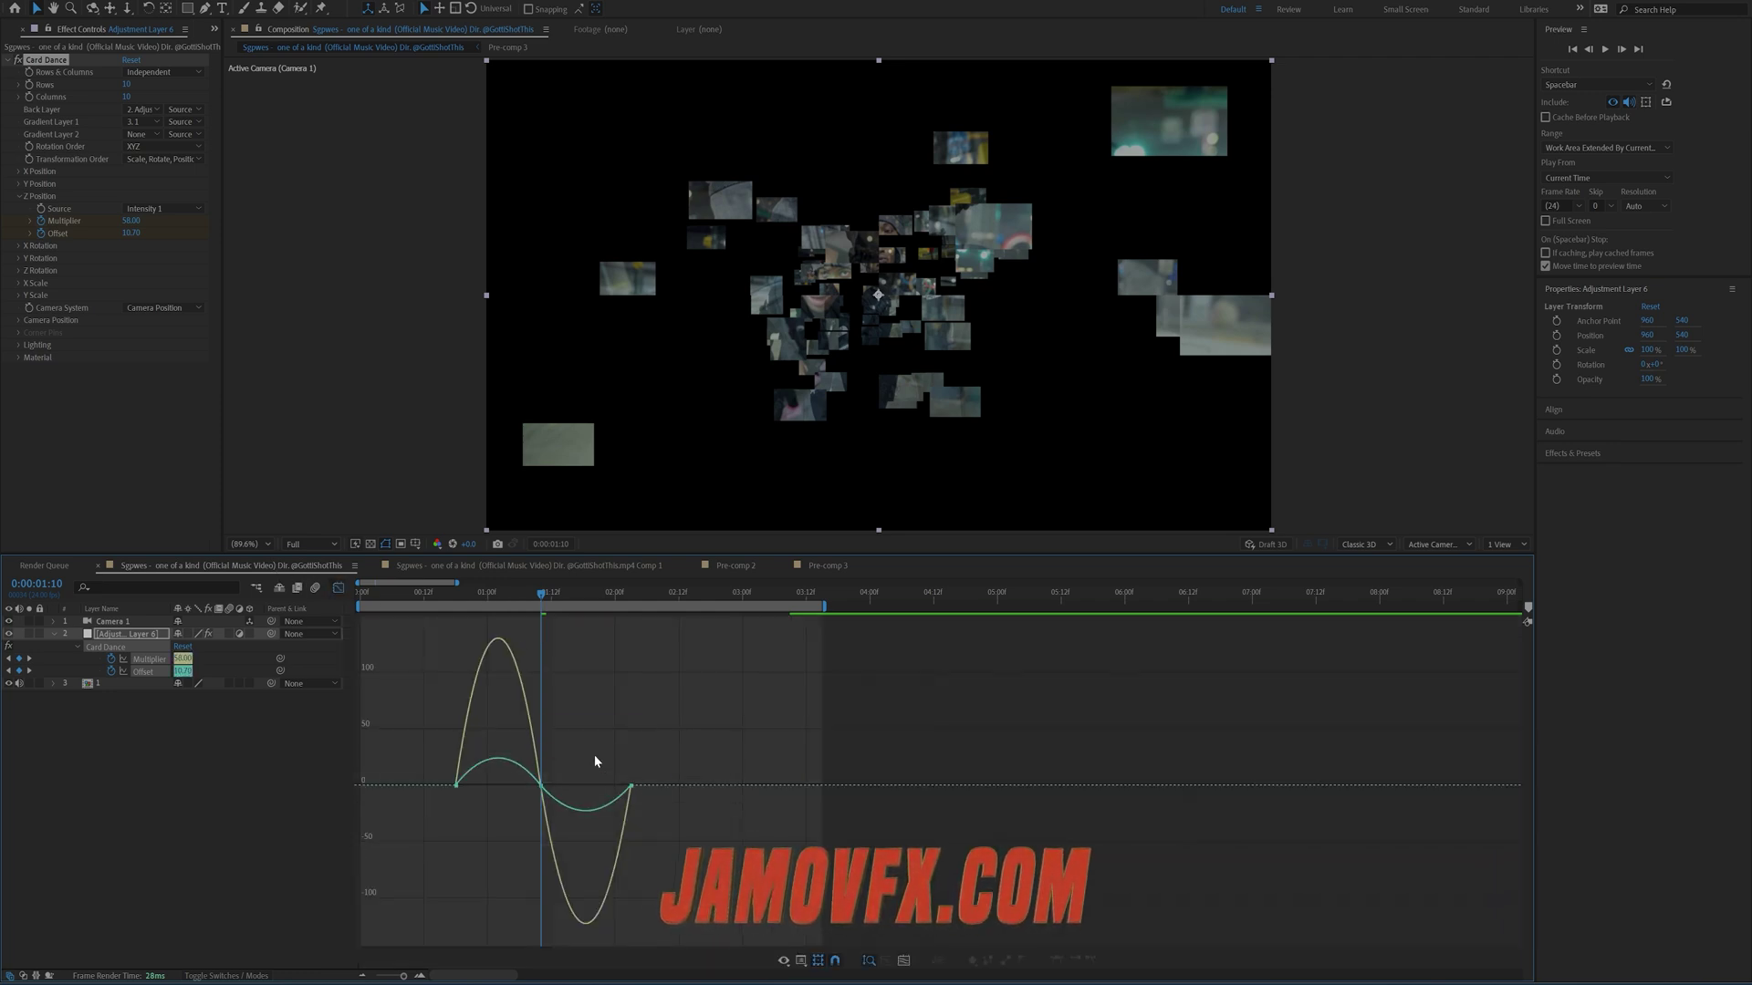
drag(686, 732, 538, 667)
drag(421, 644, 509, 673)
click(602, 826)
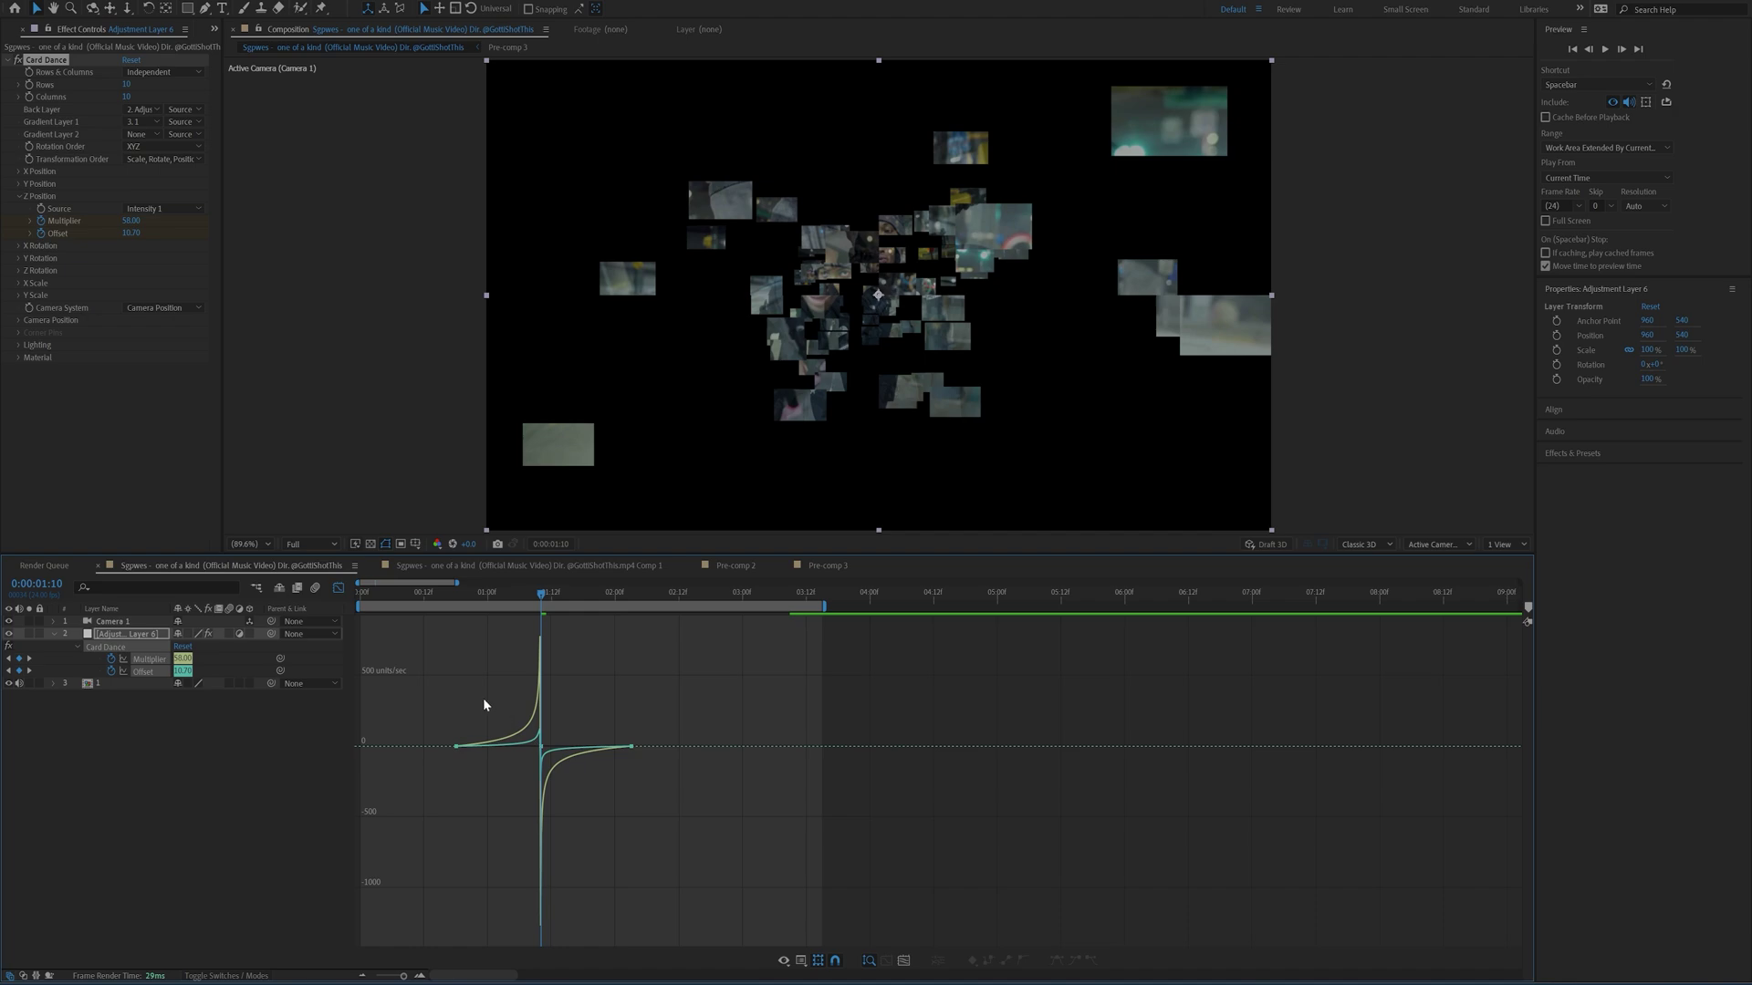
drag(484, 705, 614, 813)
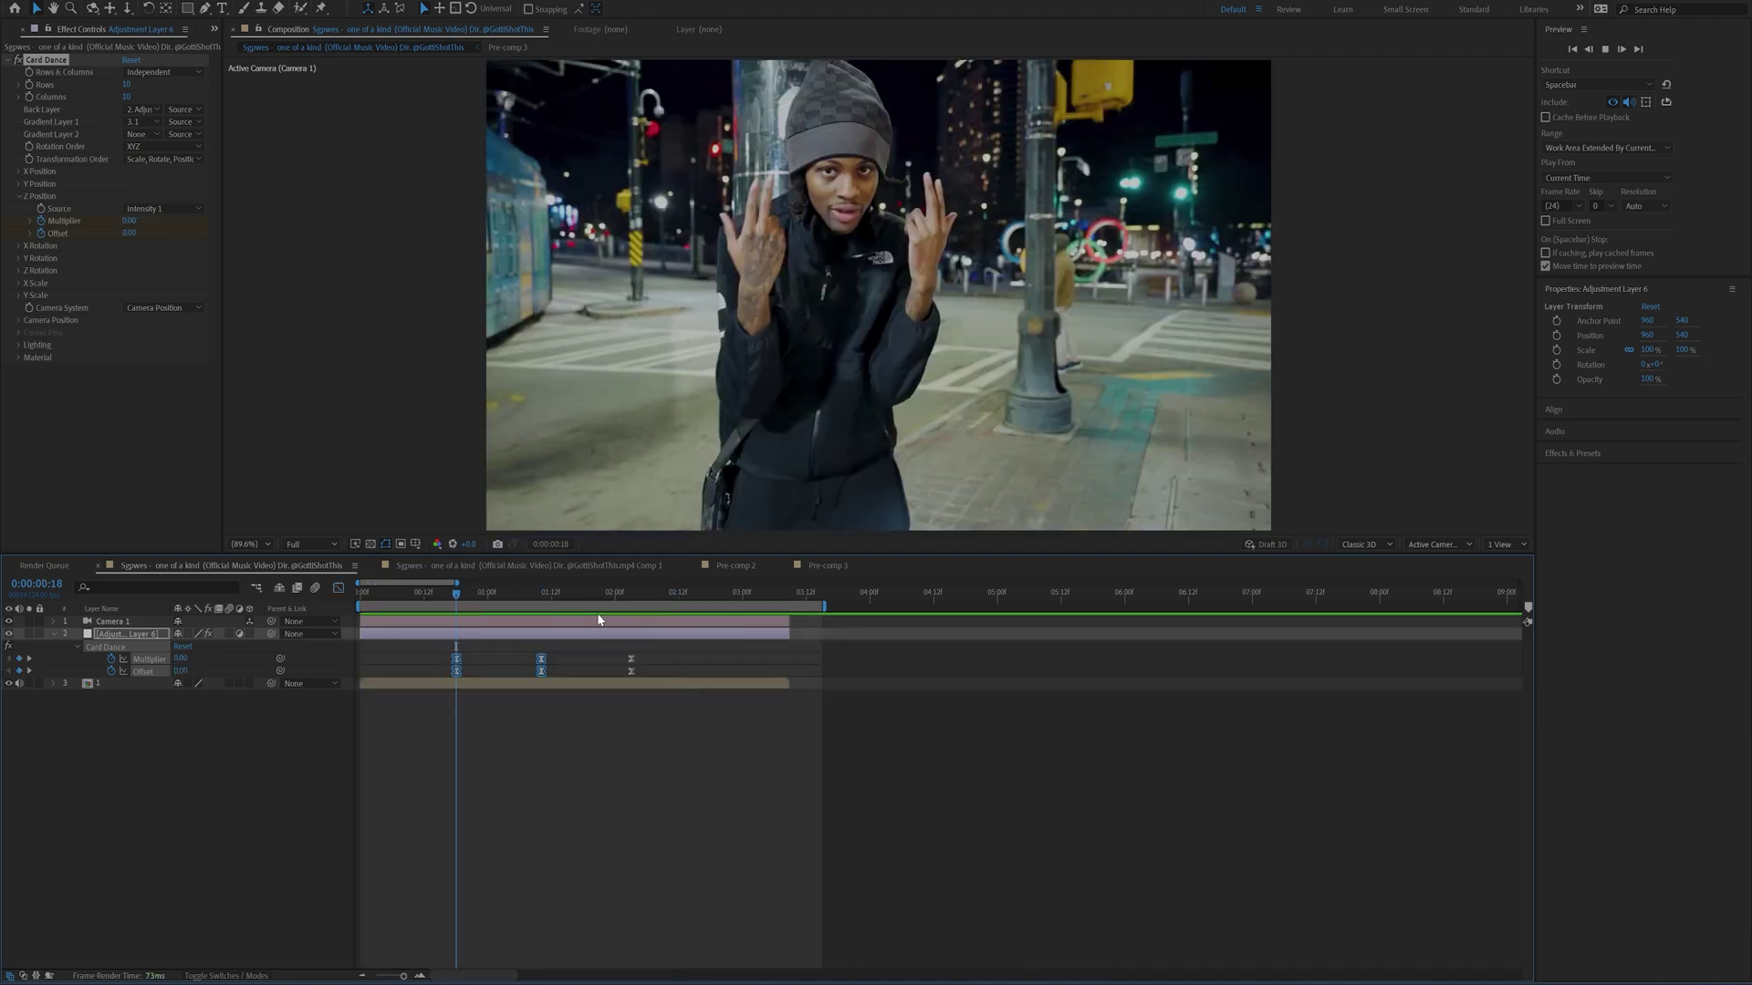
key(space)
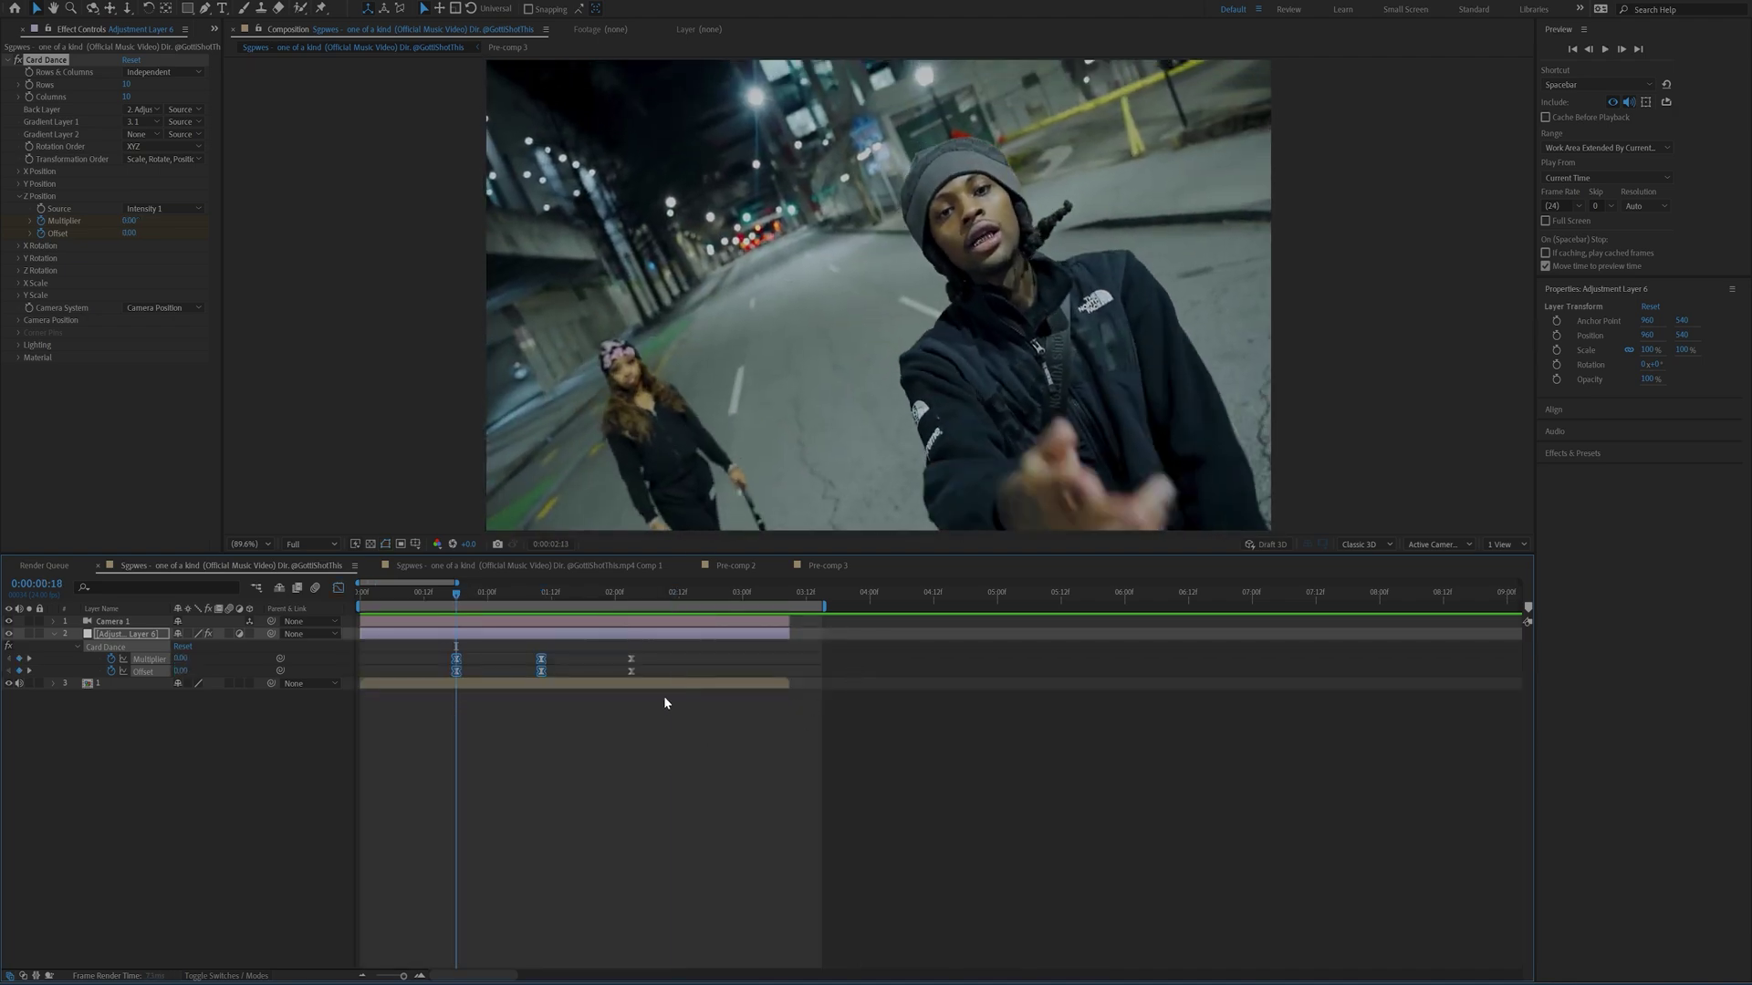
Step: Retime the Card Dance keyframes, moving the last pair to 0:00:02:14 and the first pair to 0:00:00:22
click(633, 593)
drag(646, 649, 689, 663)
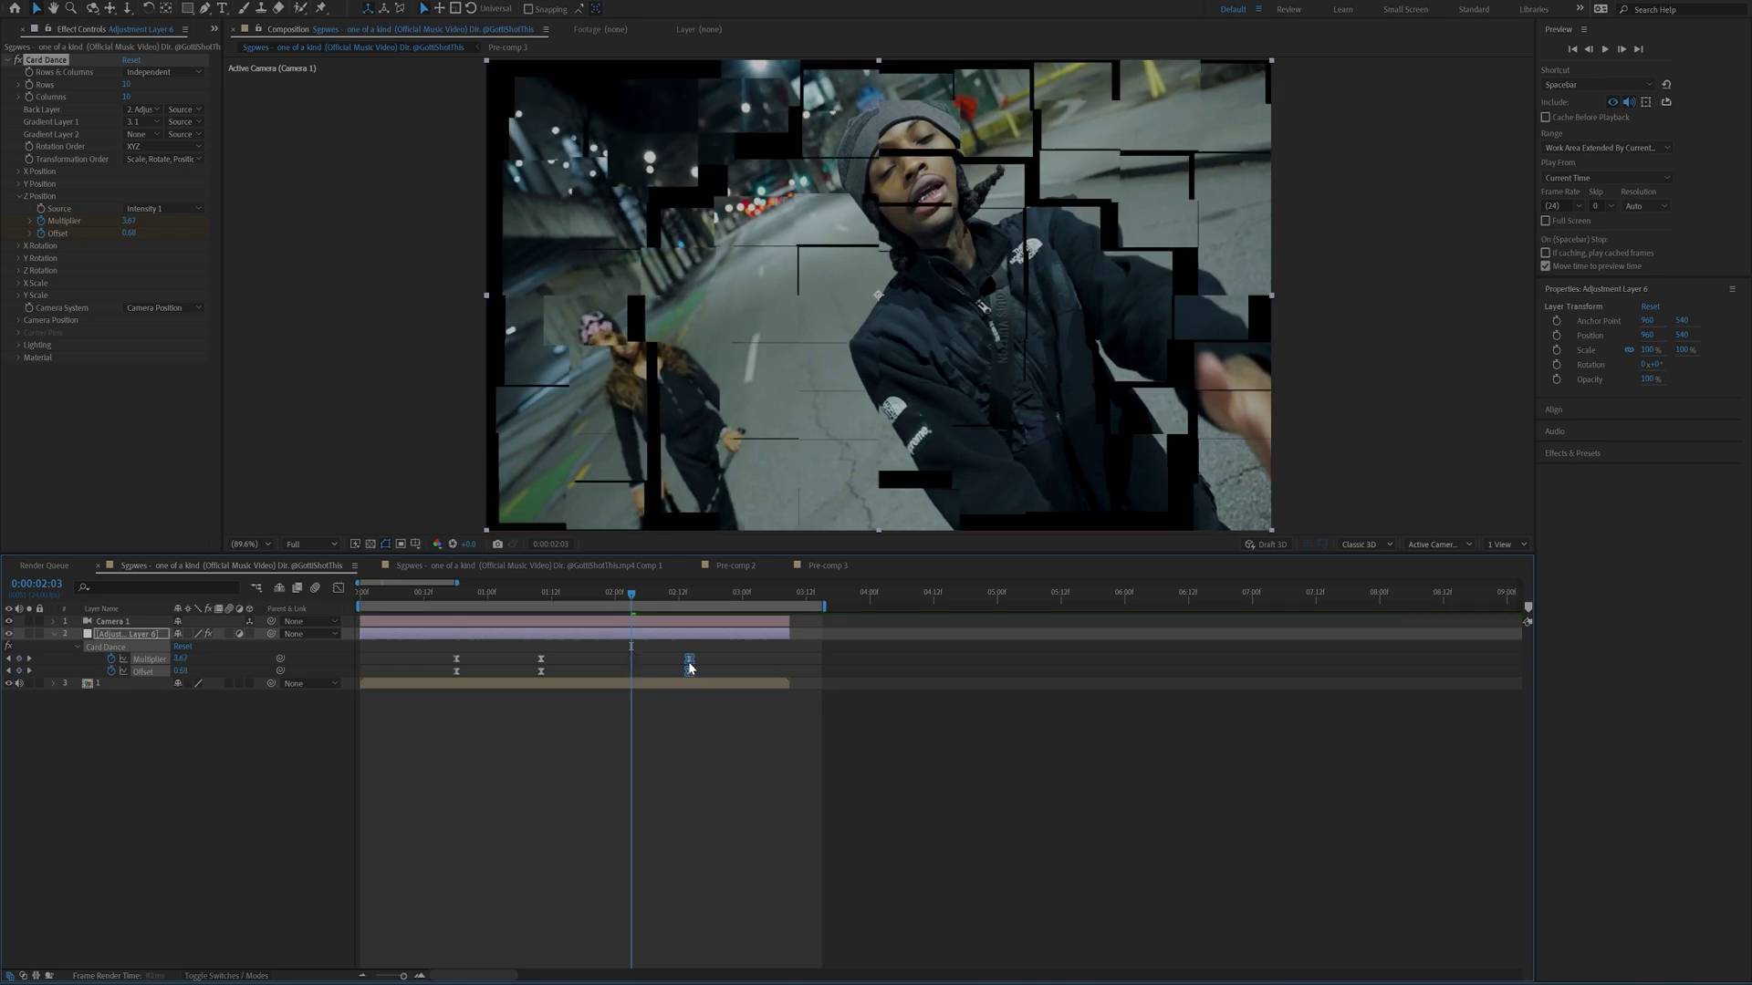
drag(631, 594, 456, 593)
key(space)
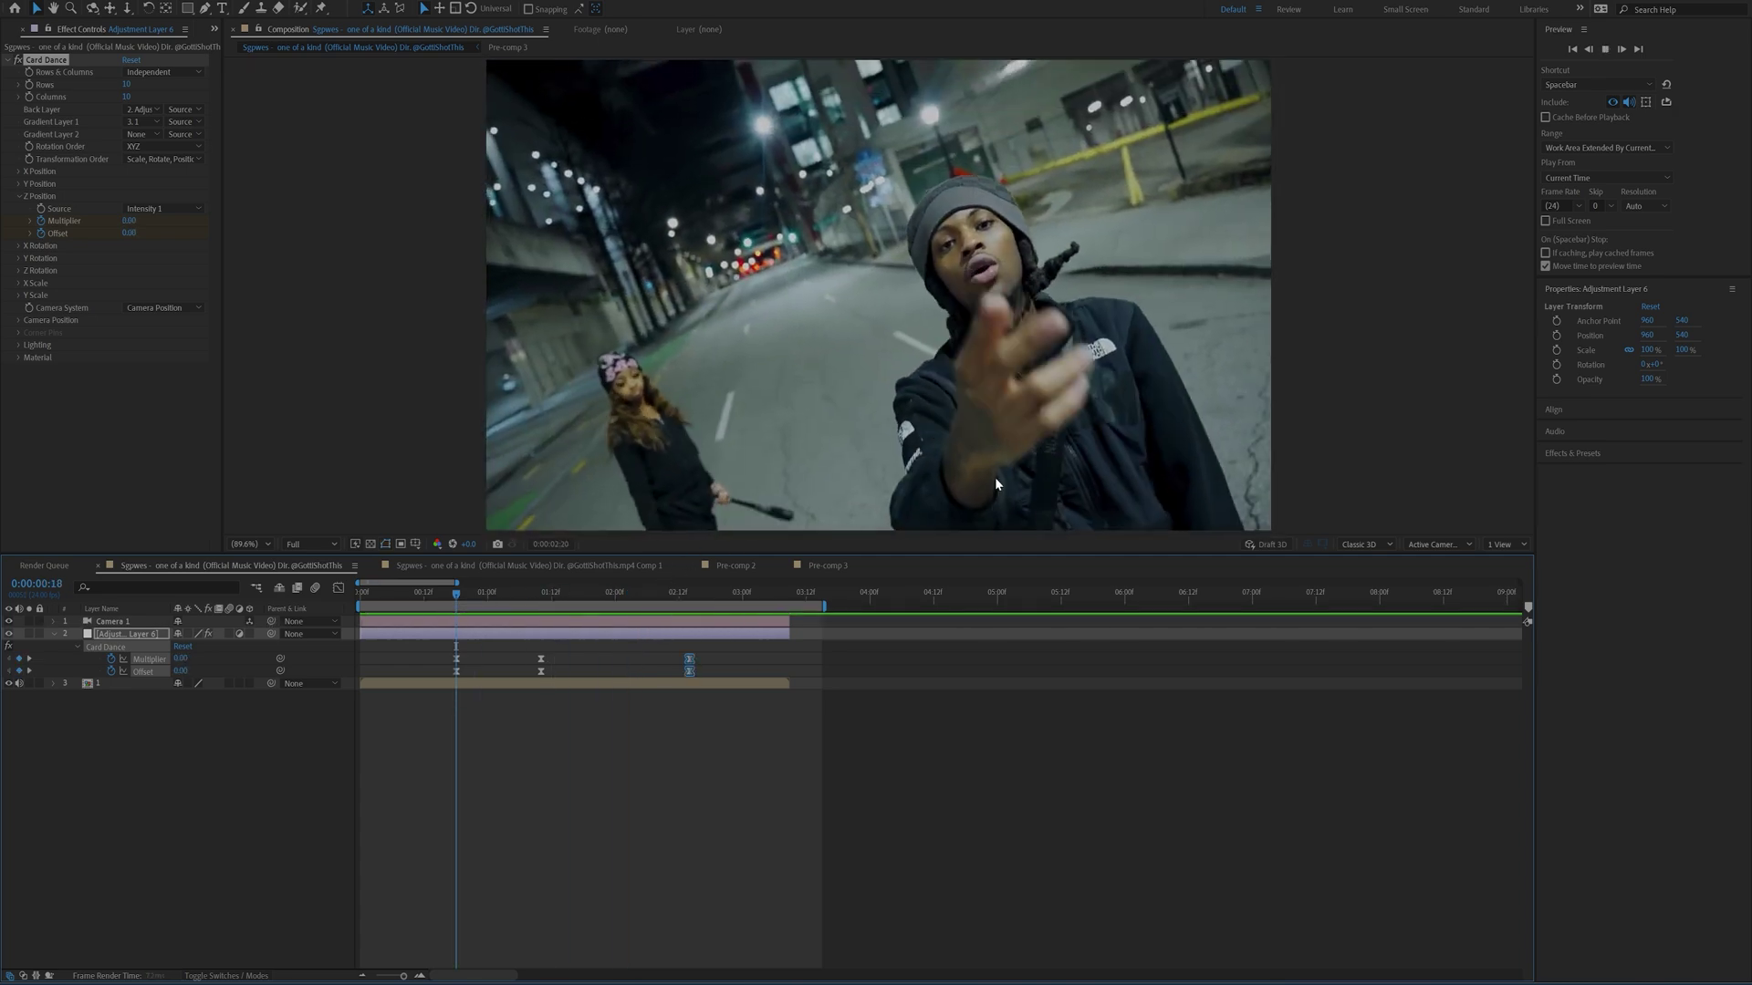
key(space)
key(j)
key(j)
mouse_move(495, 644)
mouse_down()
mouse_move(446, 667)
mouse_move(477, 664)
mouse_up()
Step: Set Card Dance's rows and columns to 500 each
click(572, 593)
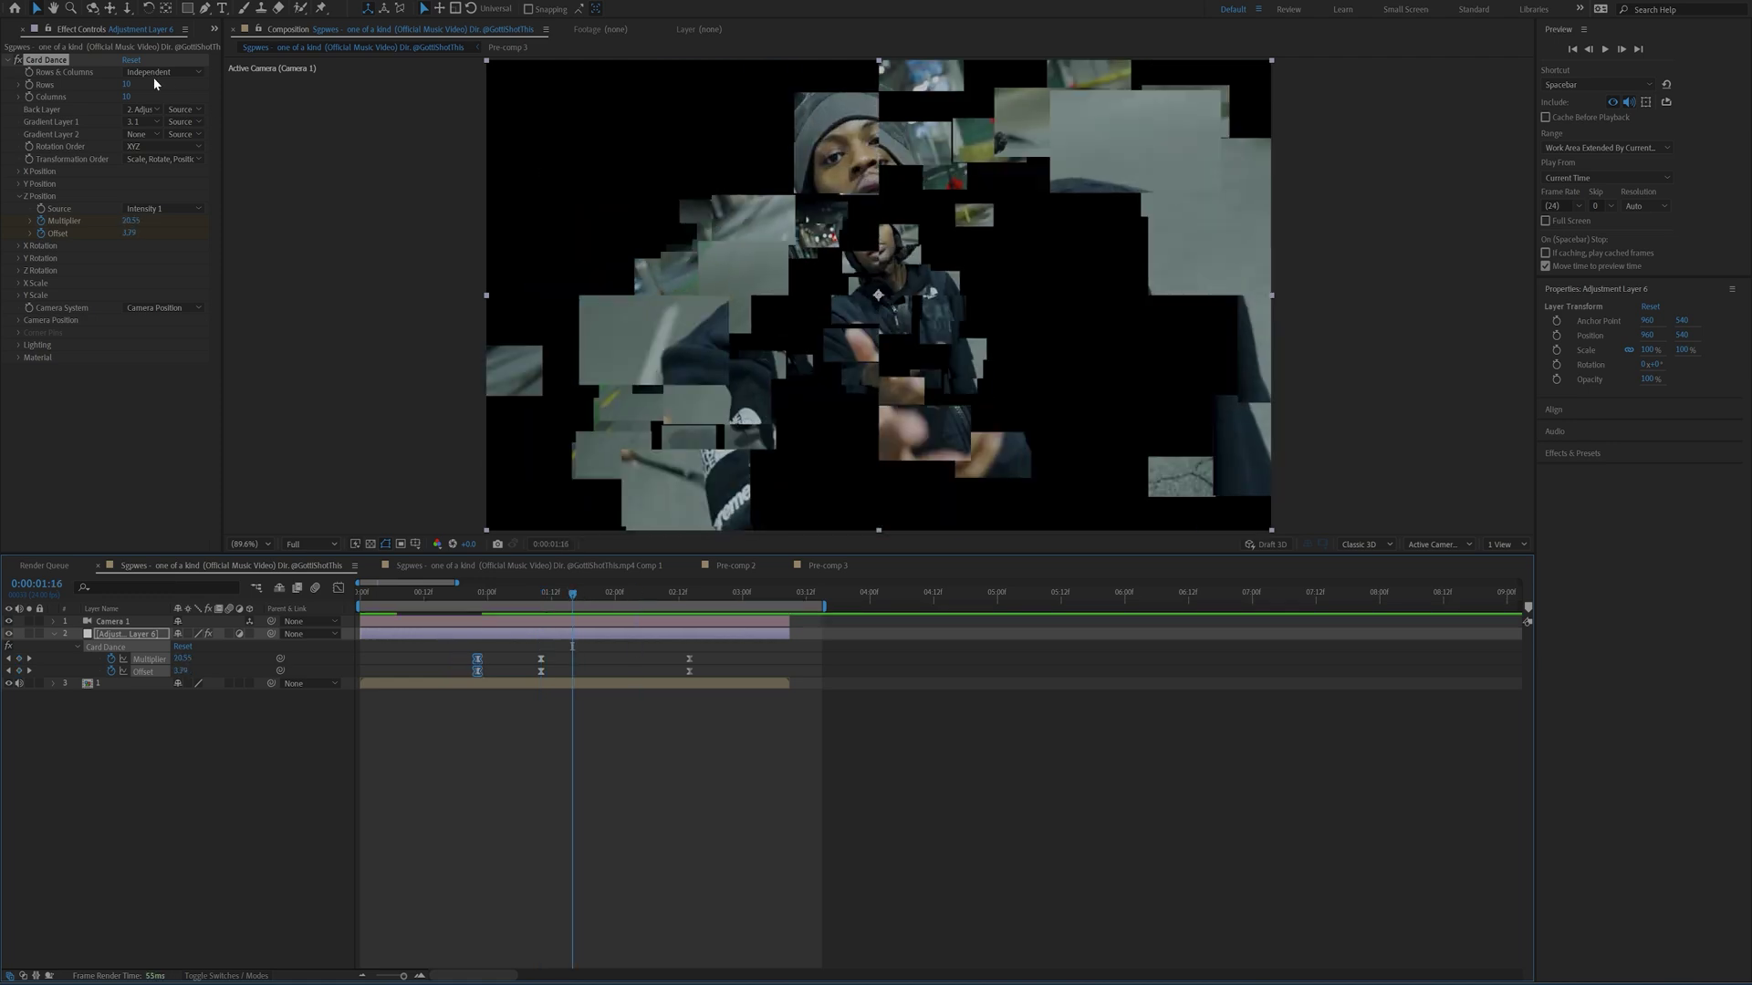
click(126, 85)
text(5)
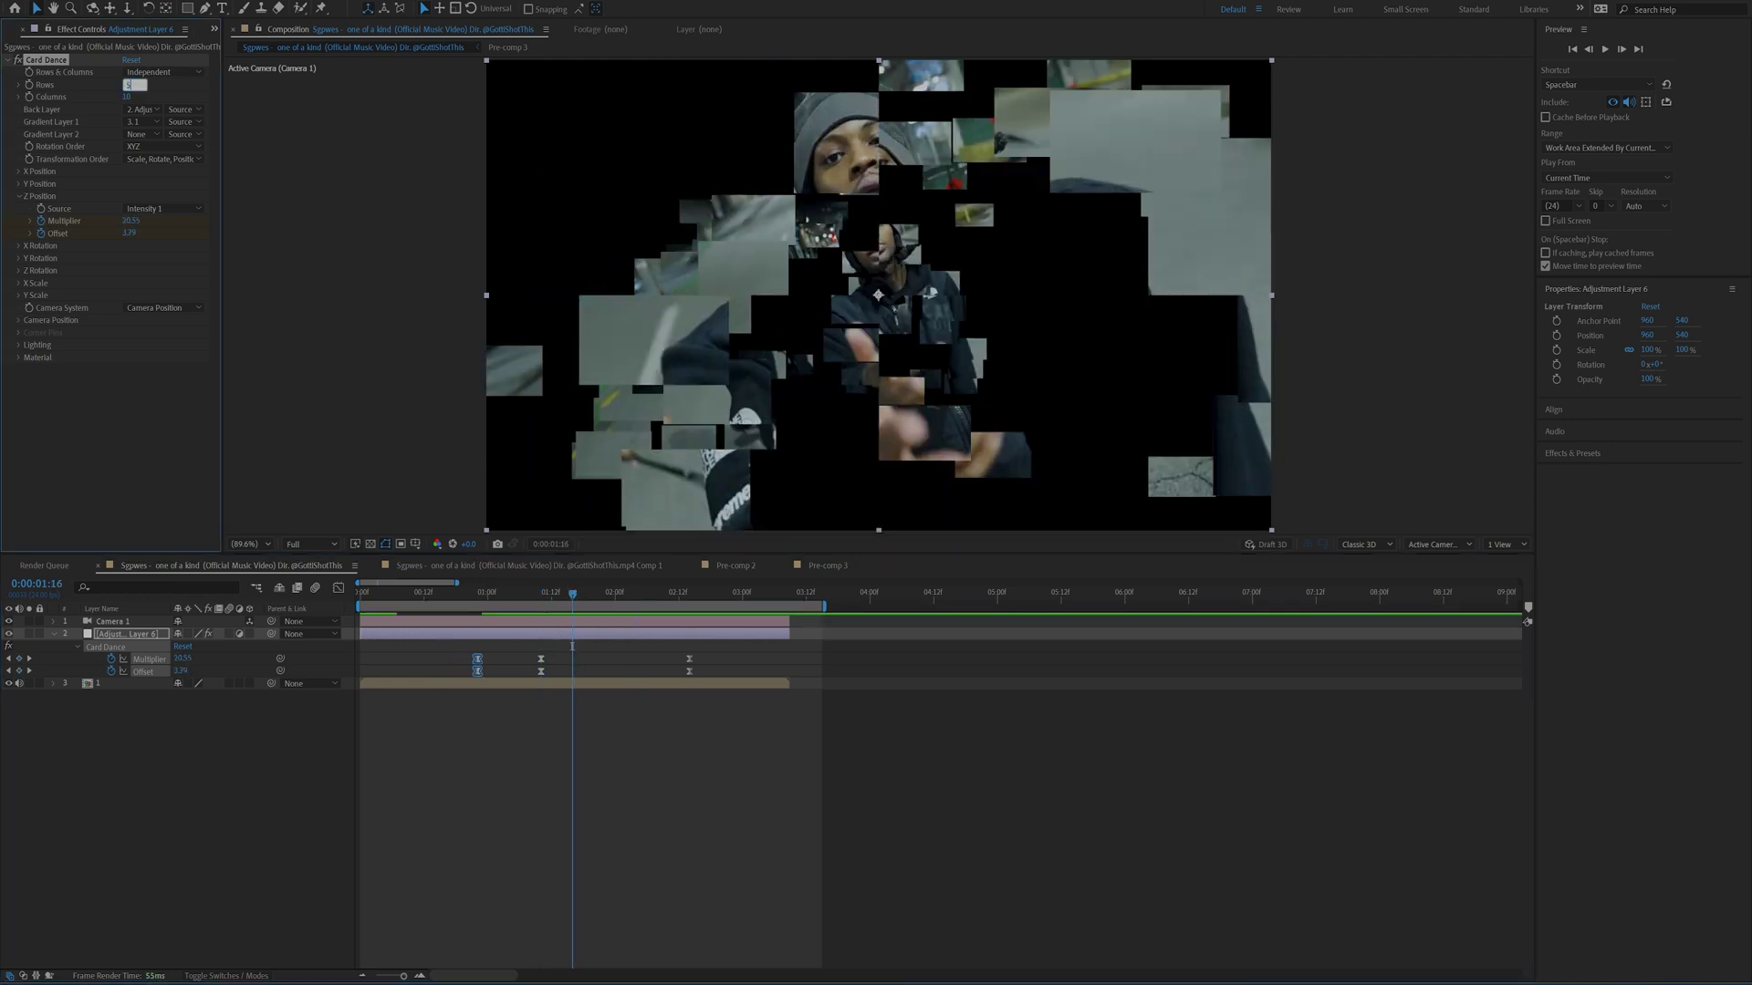
text(00)
click(128, 97)
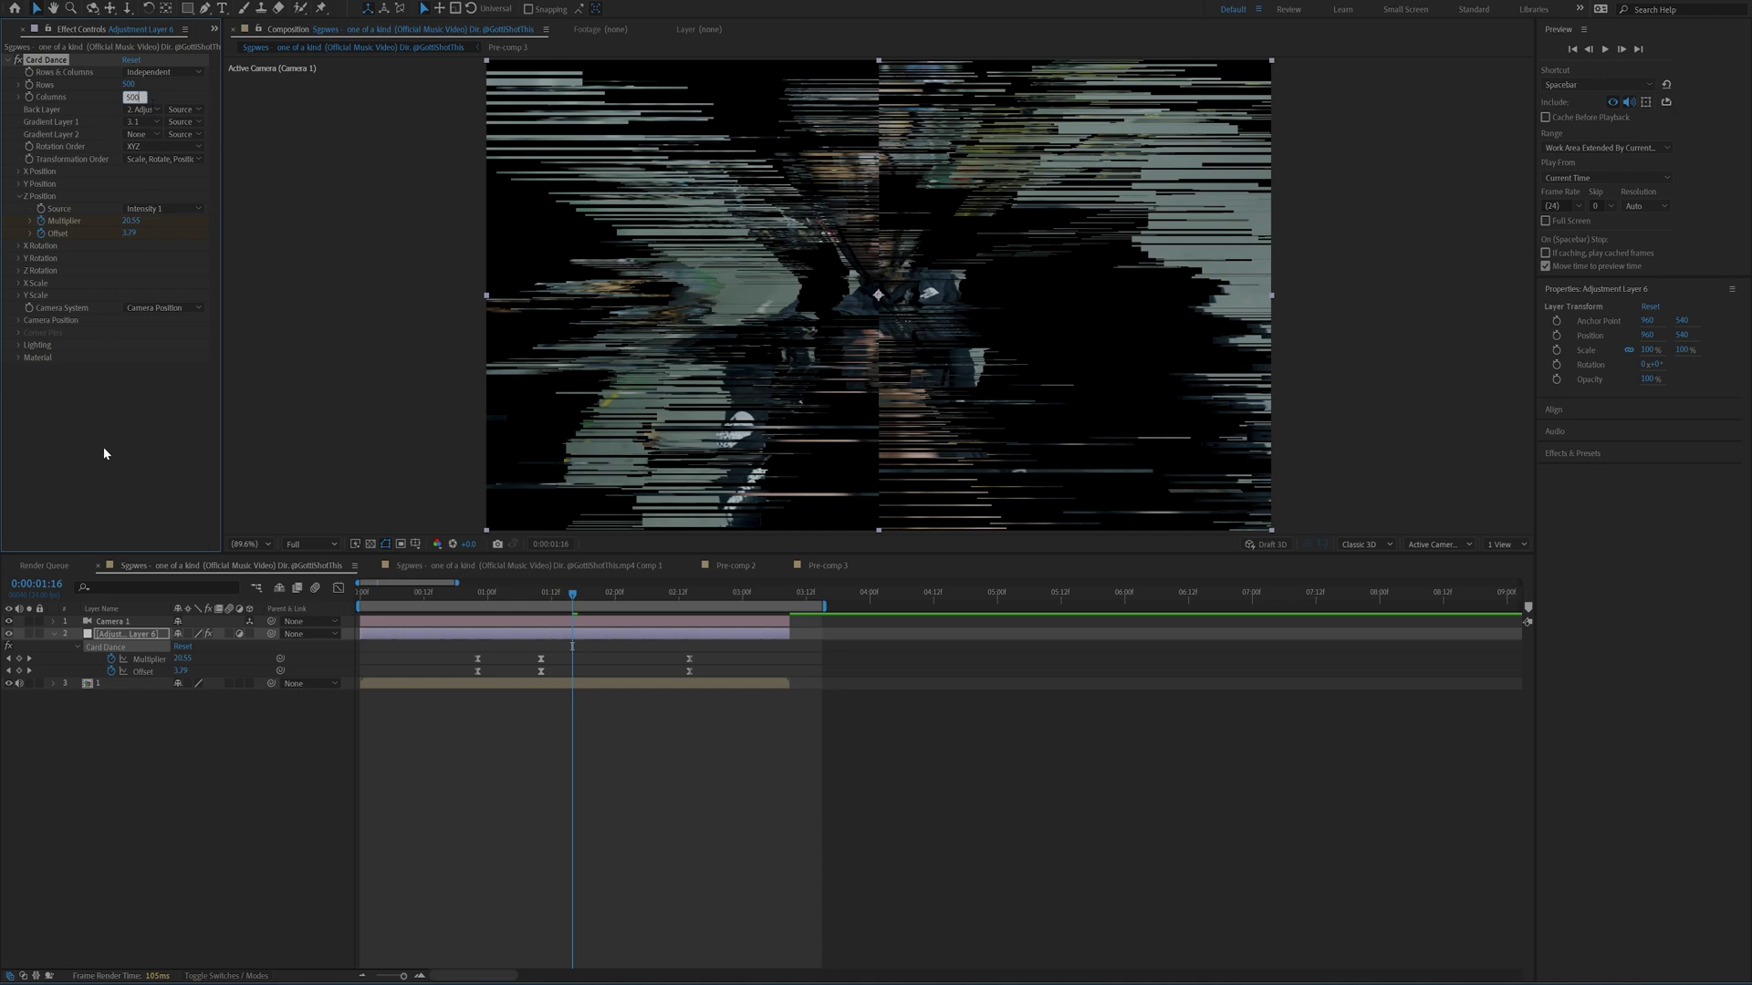
click(125, 457)
Step: Preview the transition with the finer grid and review the speed graph of the Card Dance keyframes
click(472, 594)
key(space)
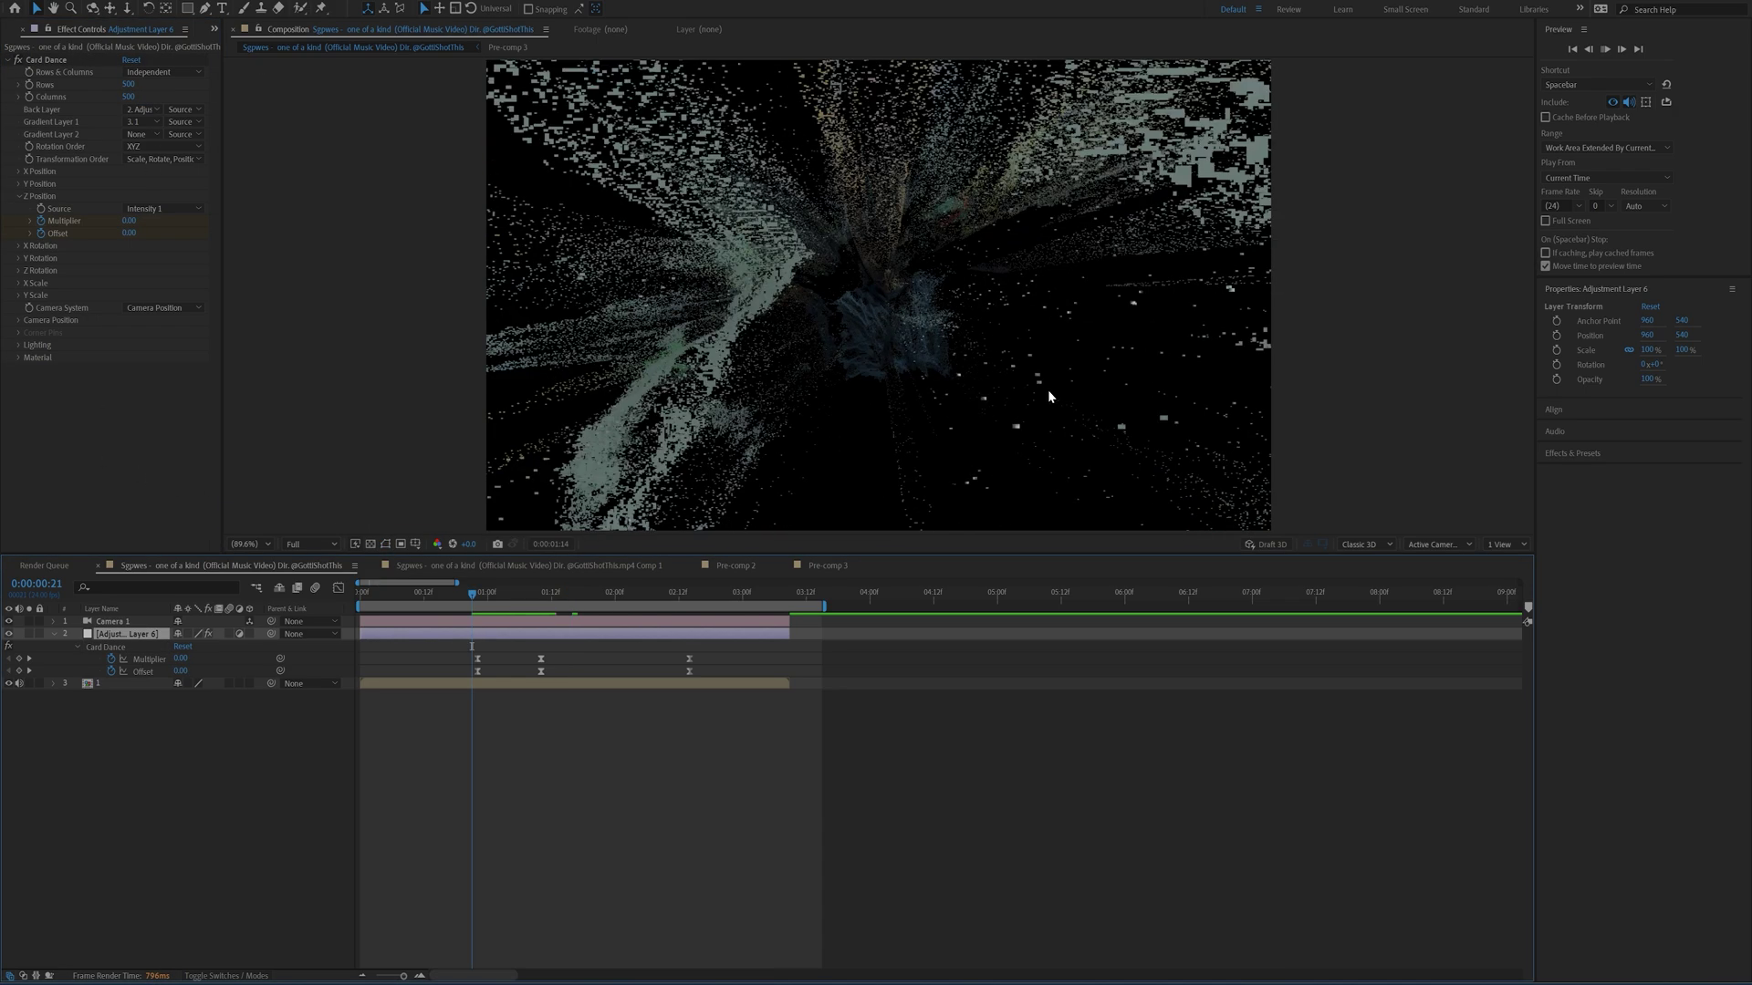
drag(485, 594, 476, 640)
key(space)
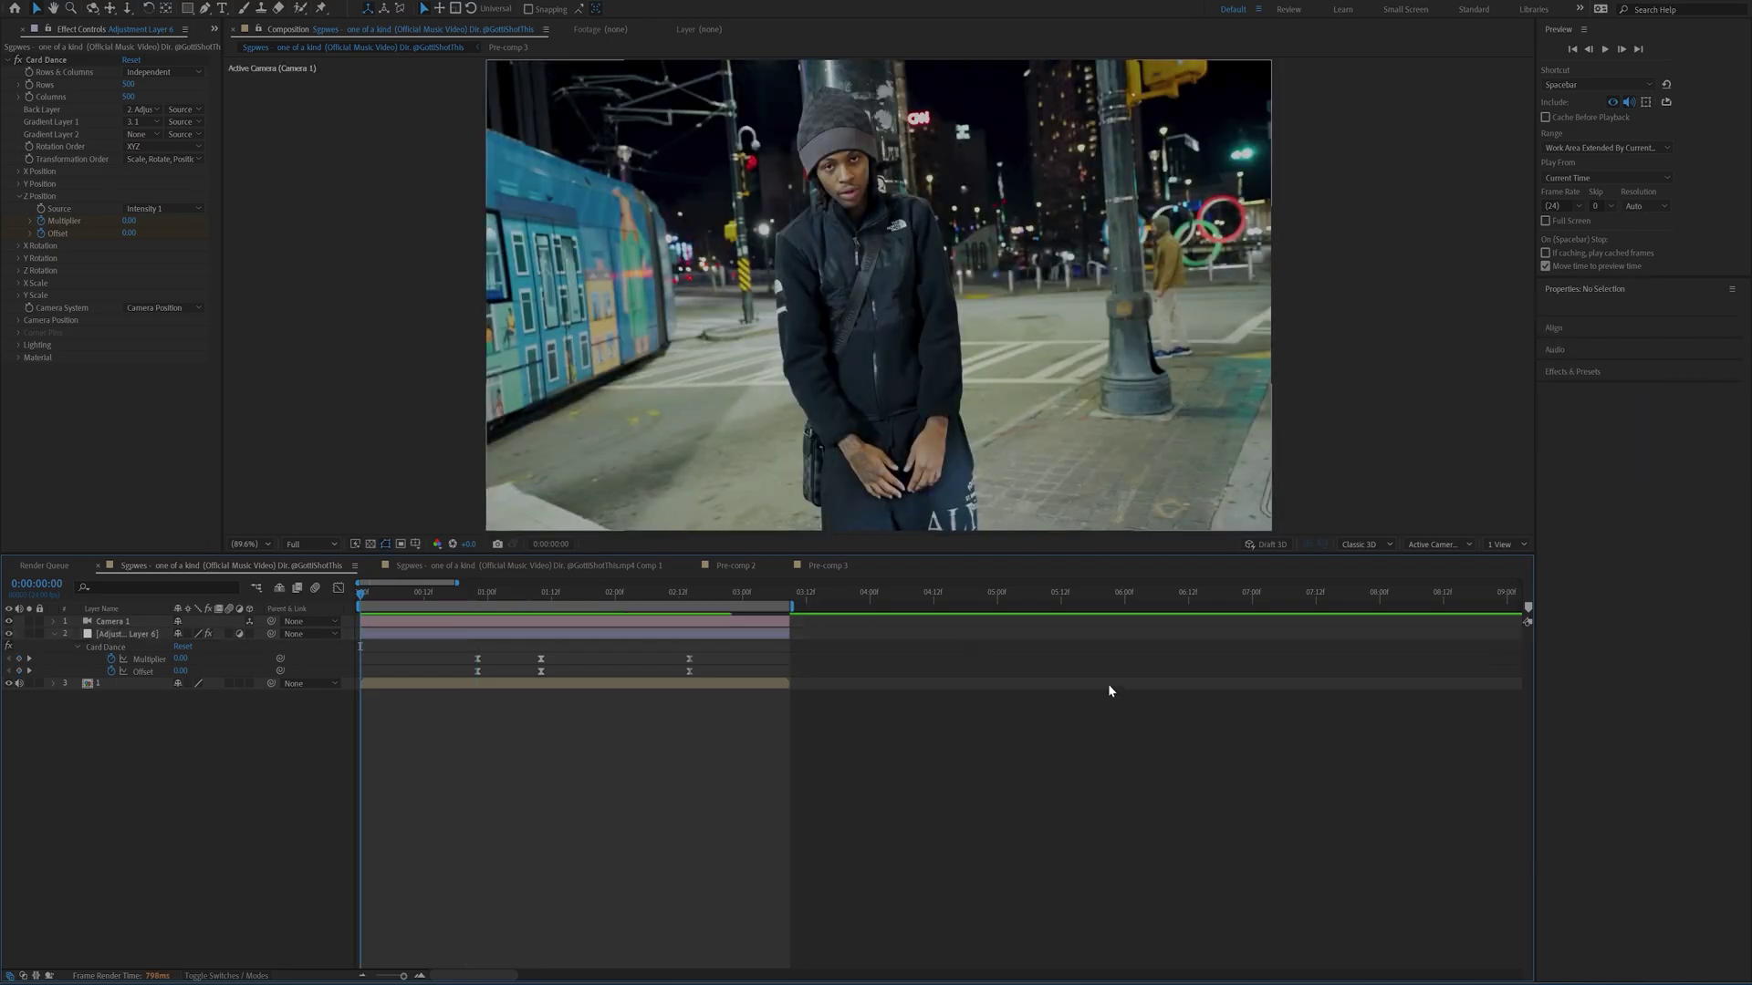
key(space)
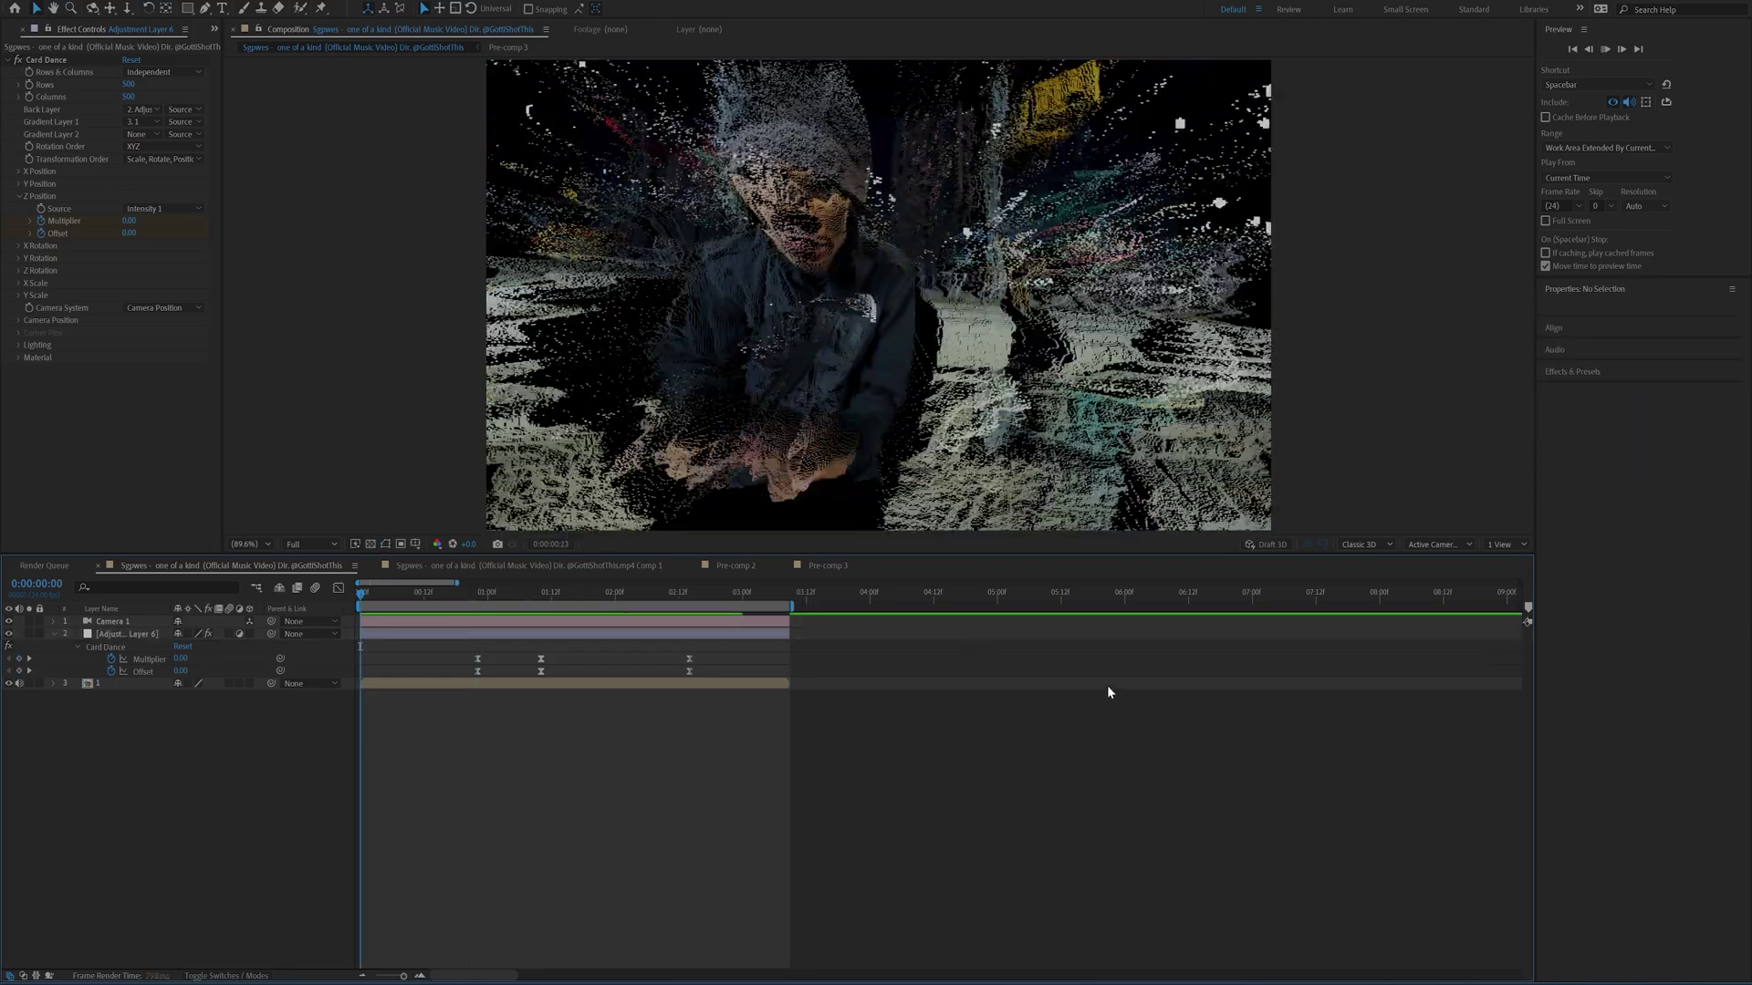
key(space)
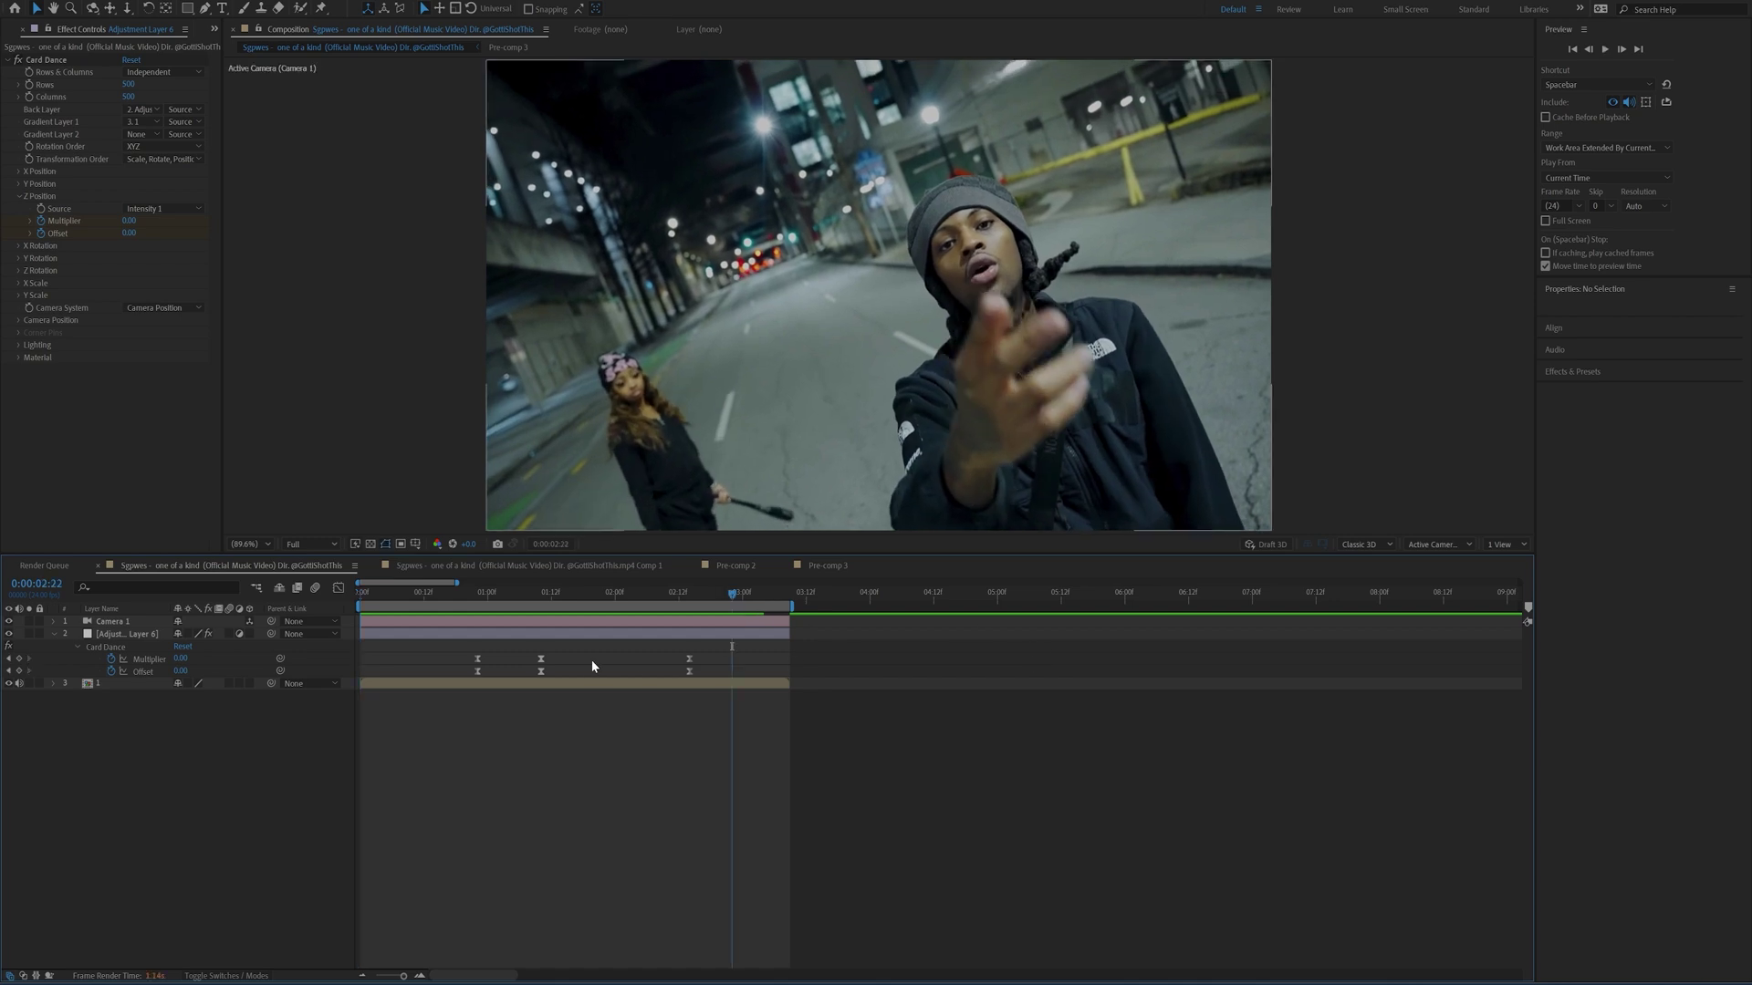
key(j)
key(j)
drag(735, 644, 329, 684)
click(339, 587)
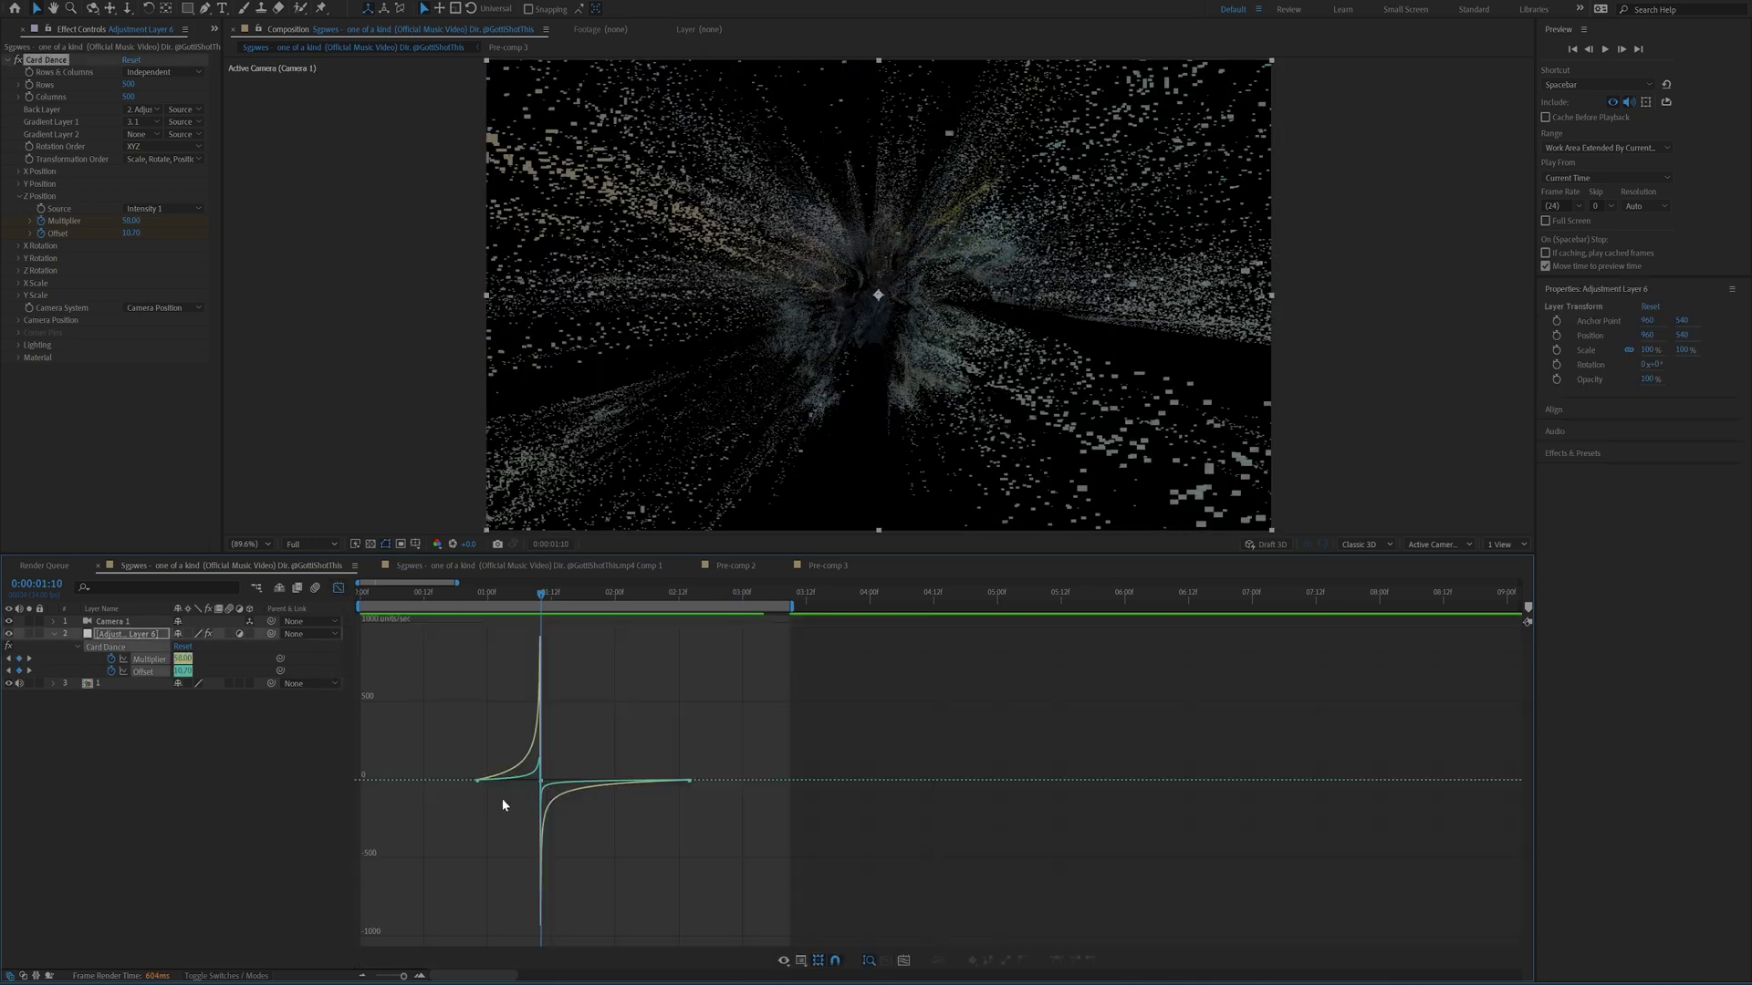
click(338, 588)
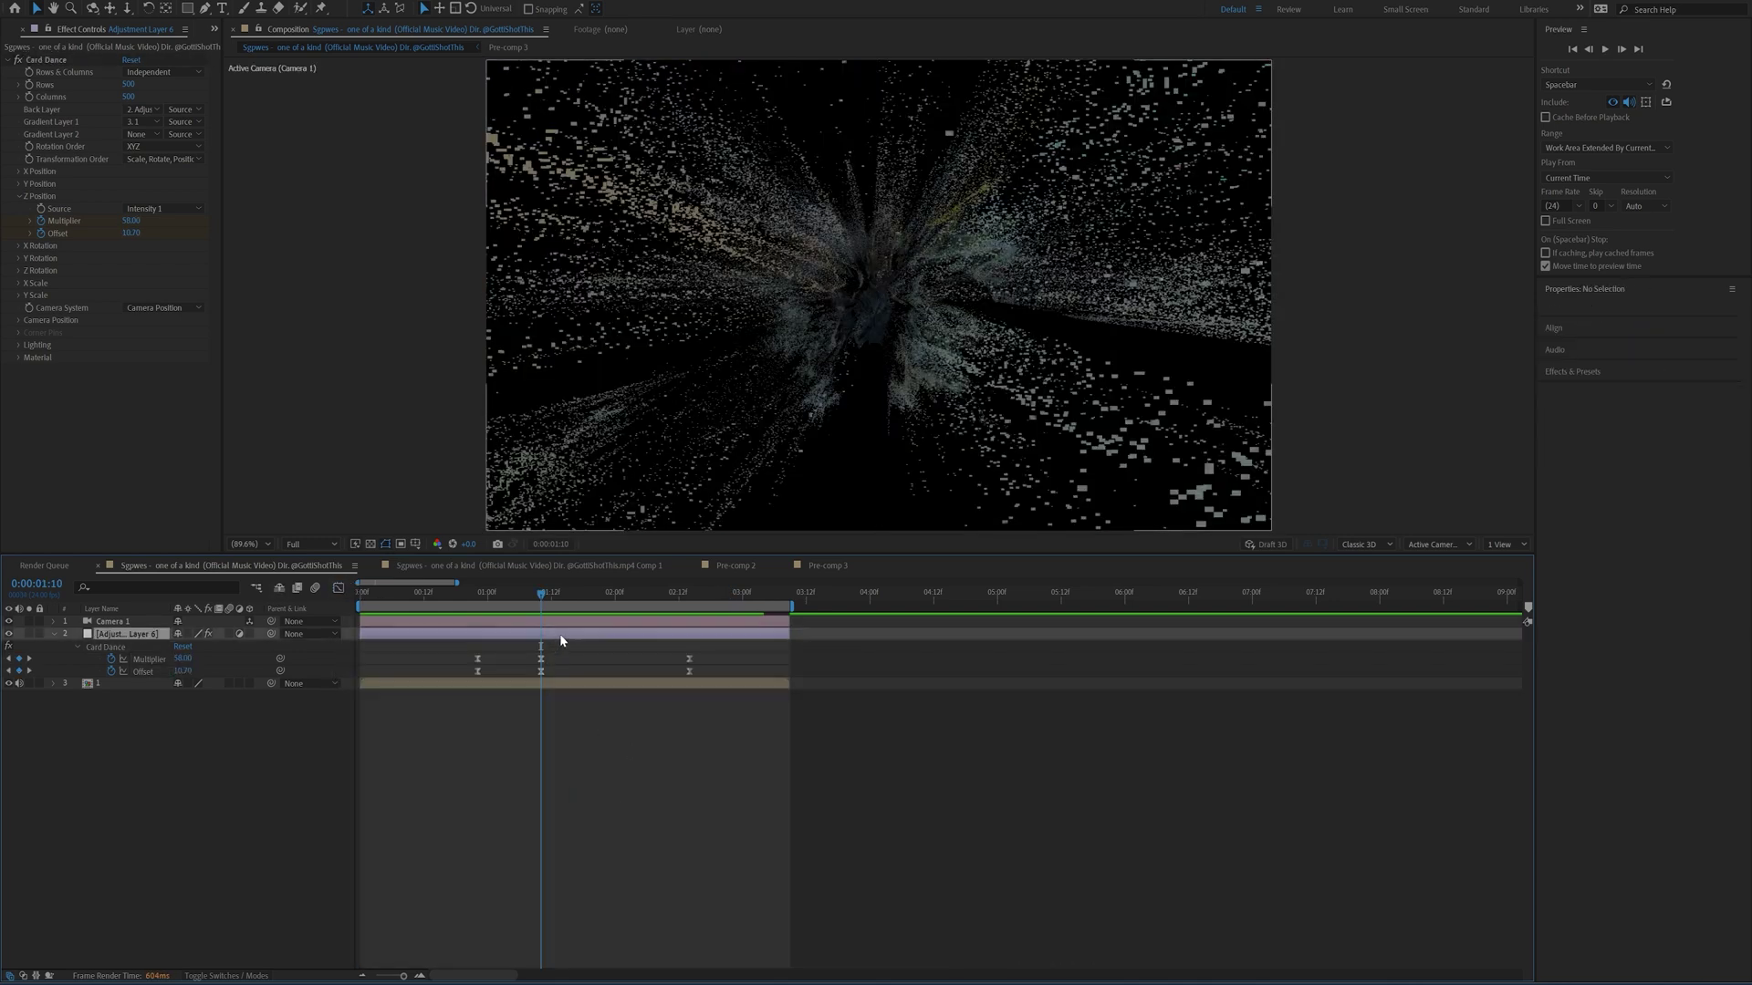
Step: Apply S_Flicker to the adjustment layer and keyframe its Amplitude at 0.6 at 0:00:01:10
key(ctrl+space)
text(fli)
key(Return)
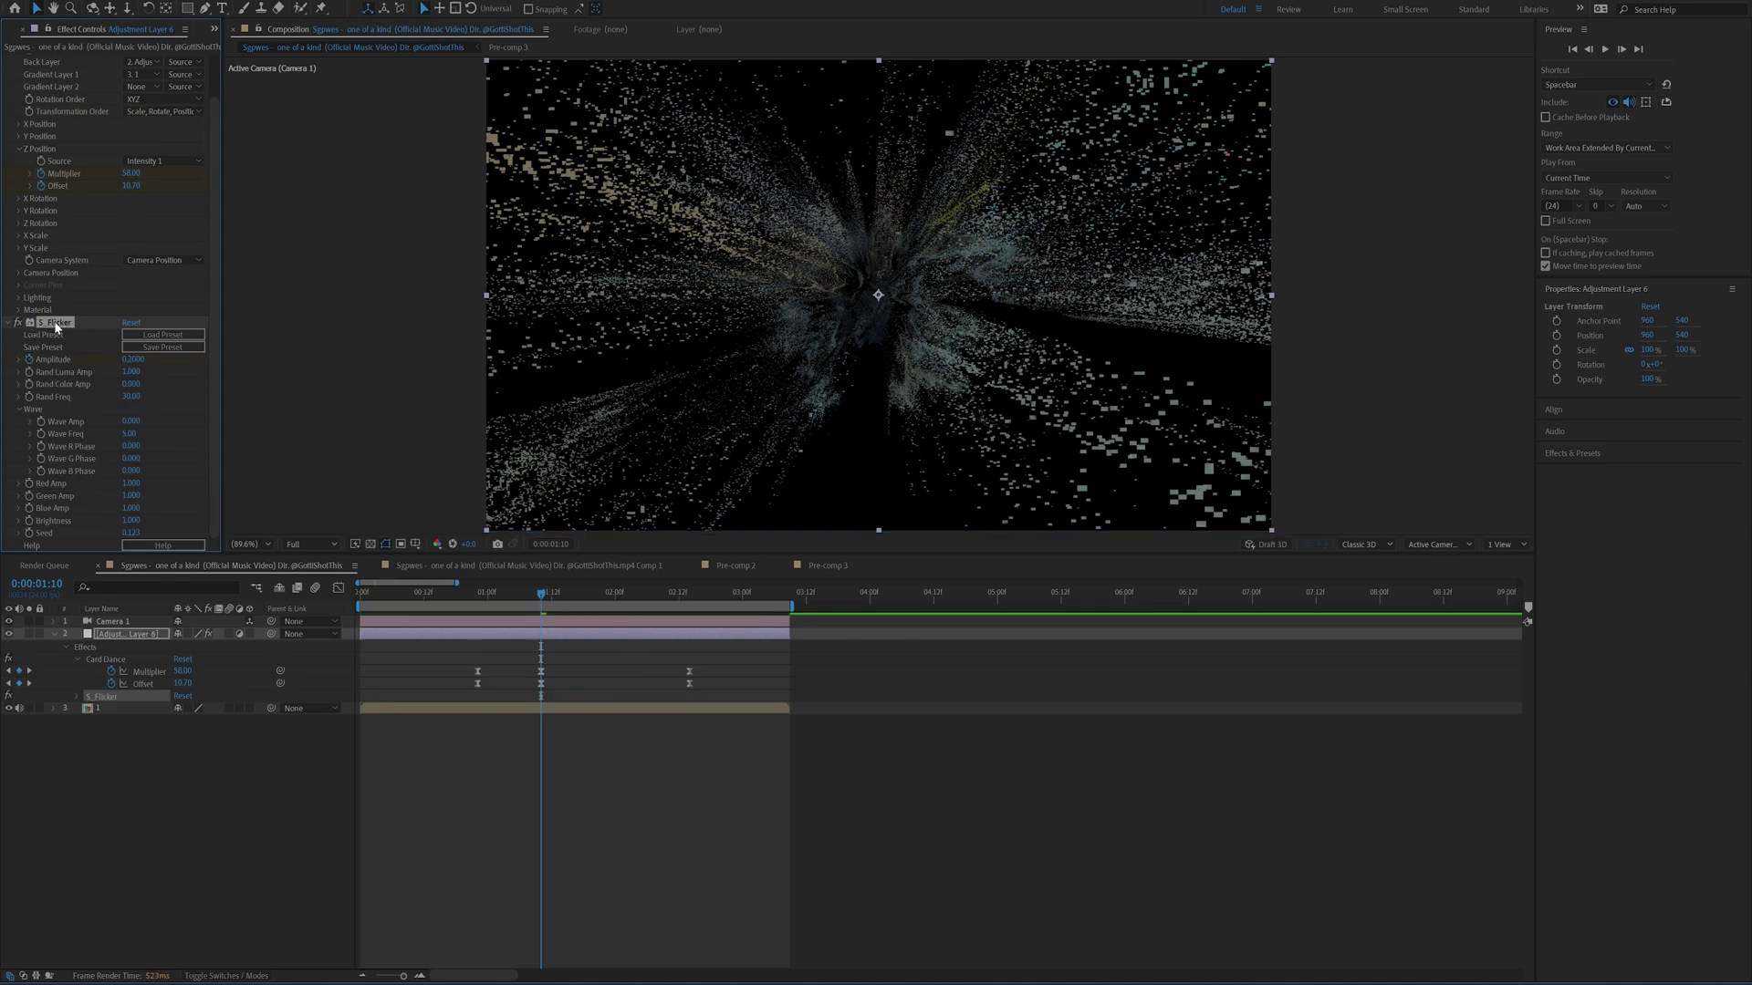
click(134, 360)
text(0.6)
key(Return)
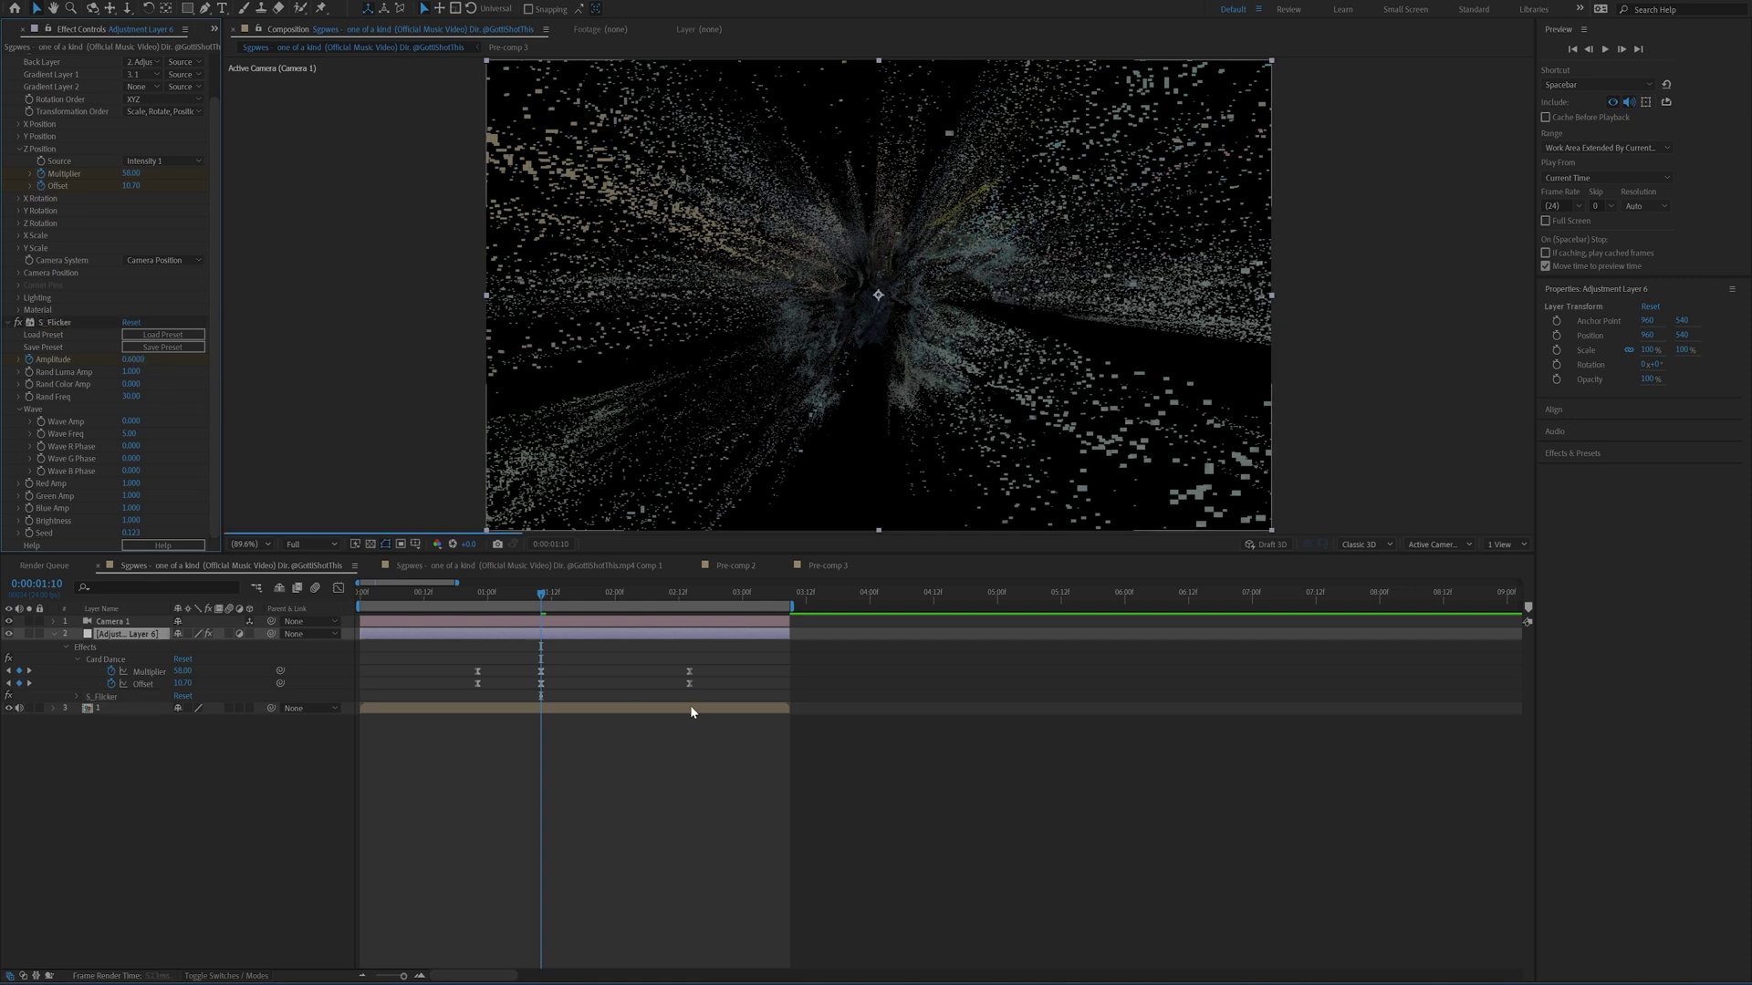
Step: Set S_Flicker's Amplitude to 0 at 0:00:00:22 and 0:00:02:11
click(477, 593)
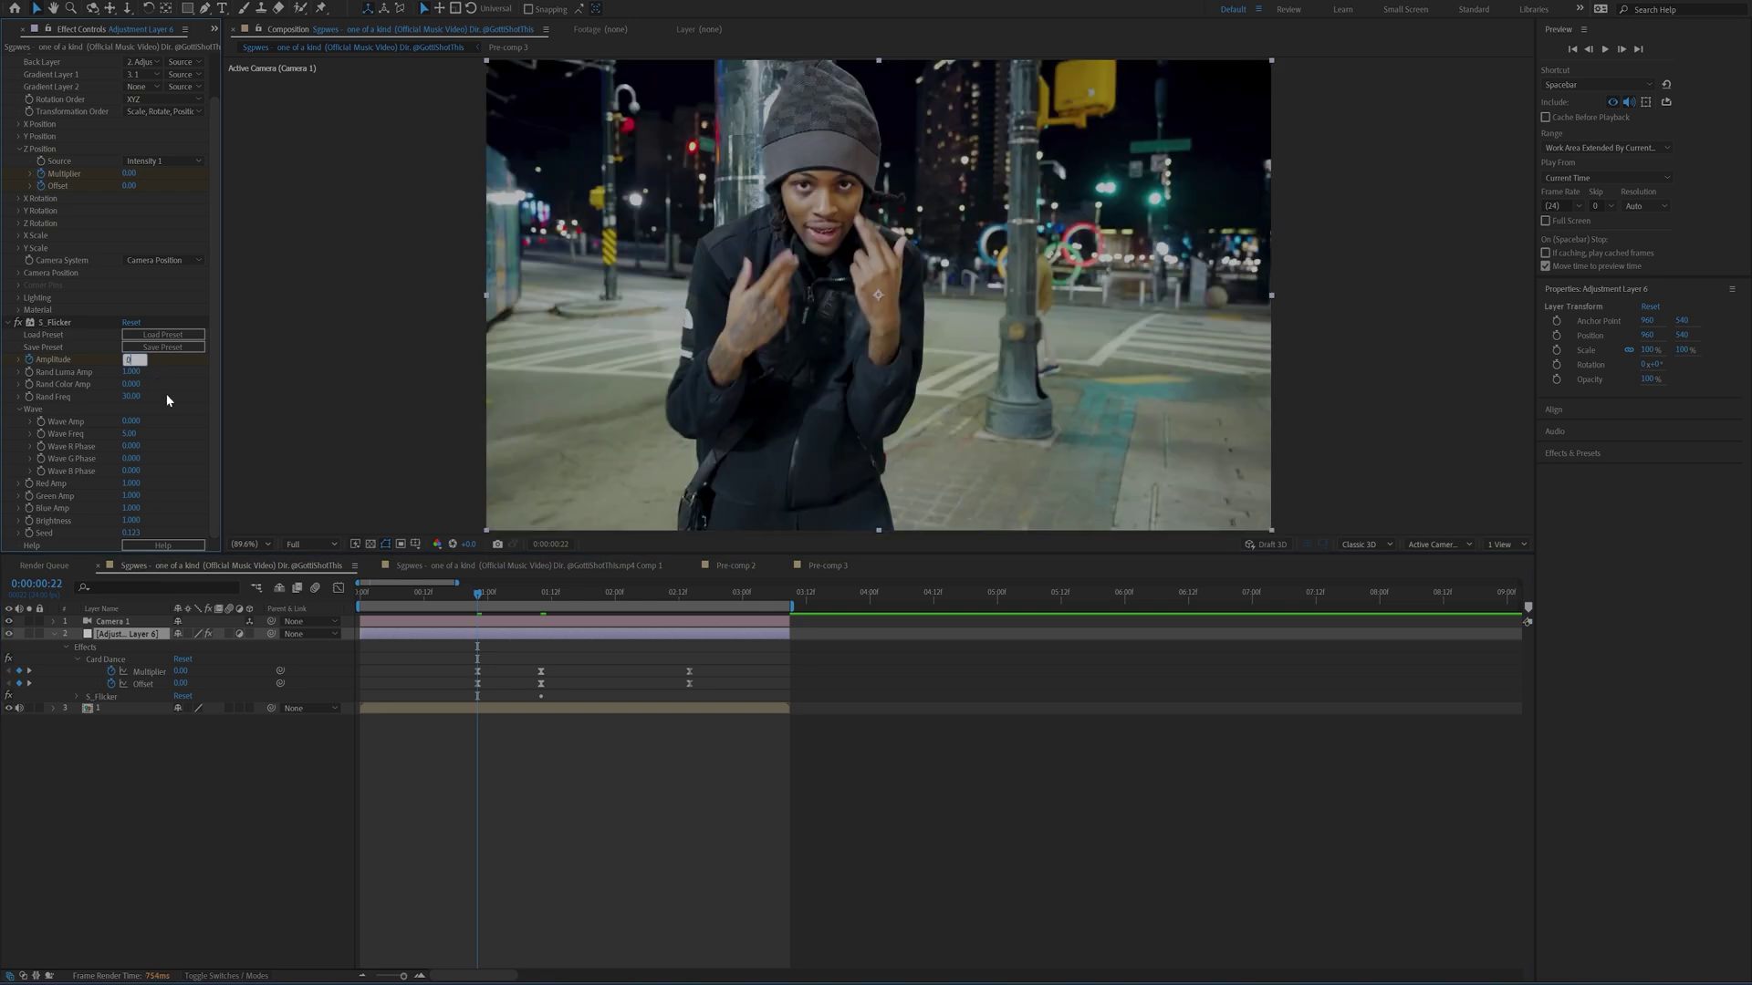
click(674, 593)
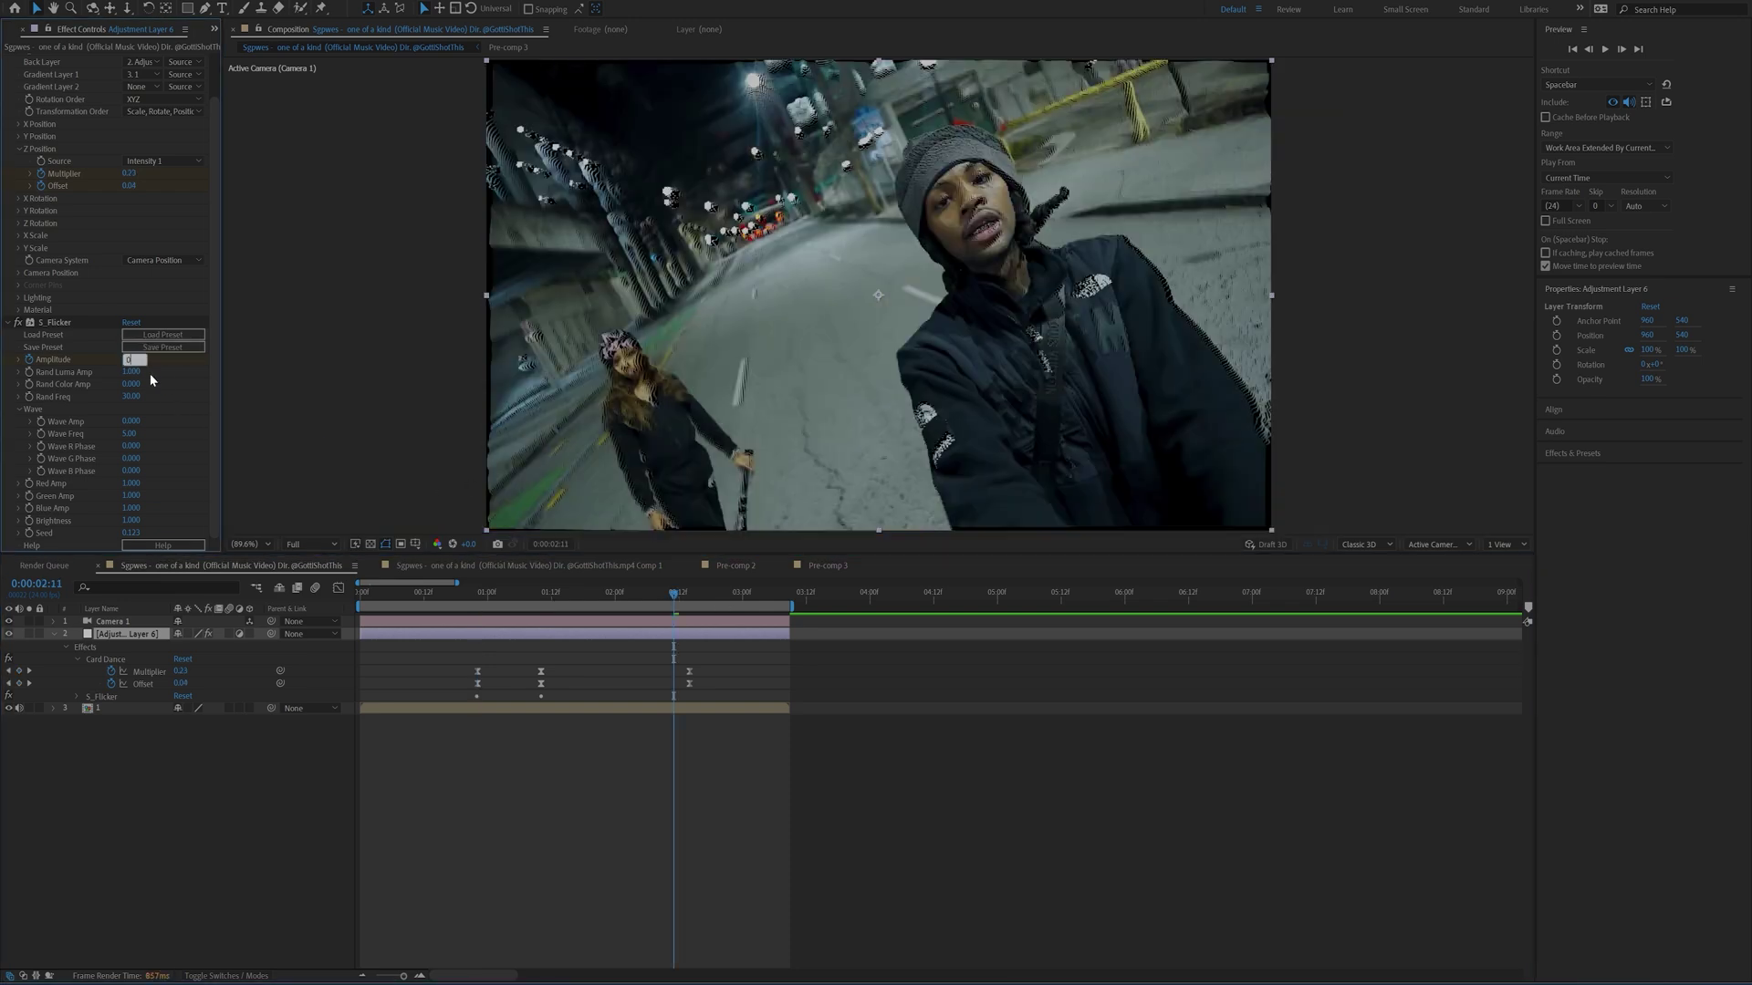
drag(531, 593, 479, 595)
click(539, 592)
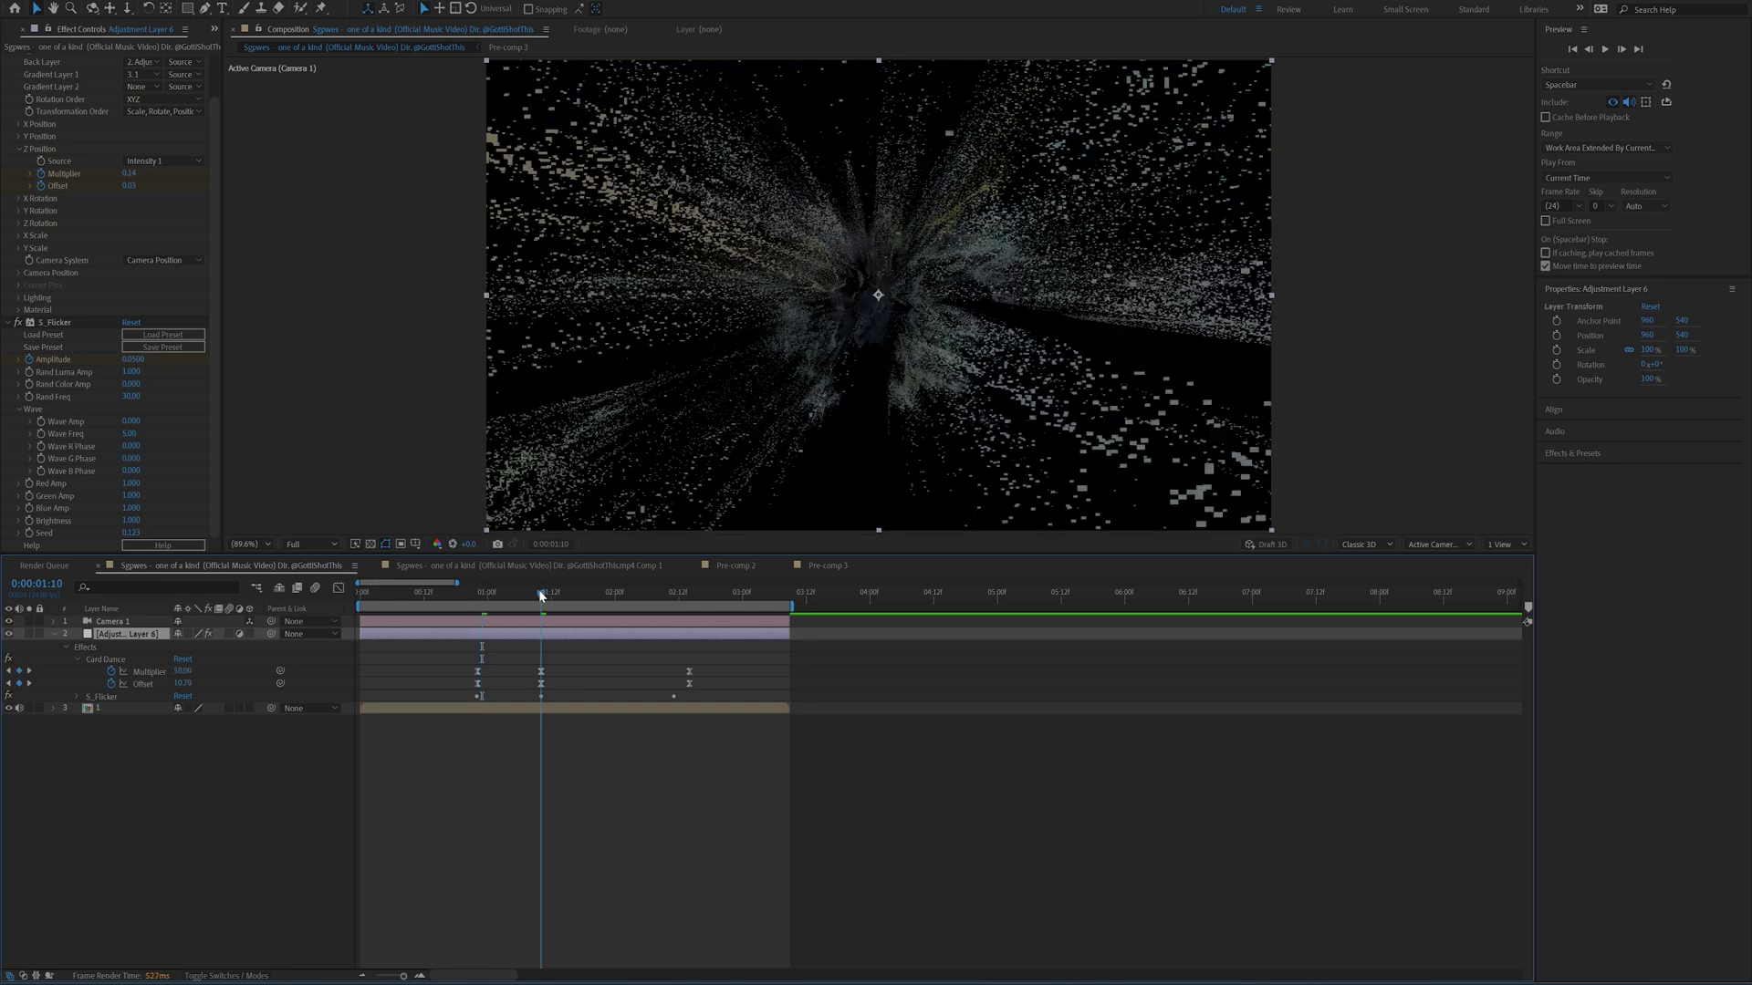
Step: Apply Color Balance (HLS) to the adjustment layer and enable keyframing for its Hue at 0:00:01:03
key(ctrl+space)
click(703, 735)
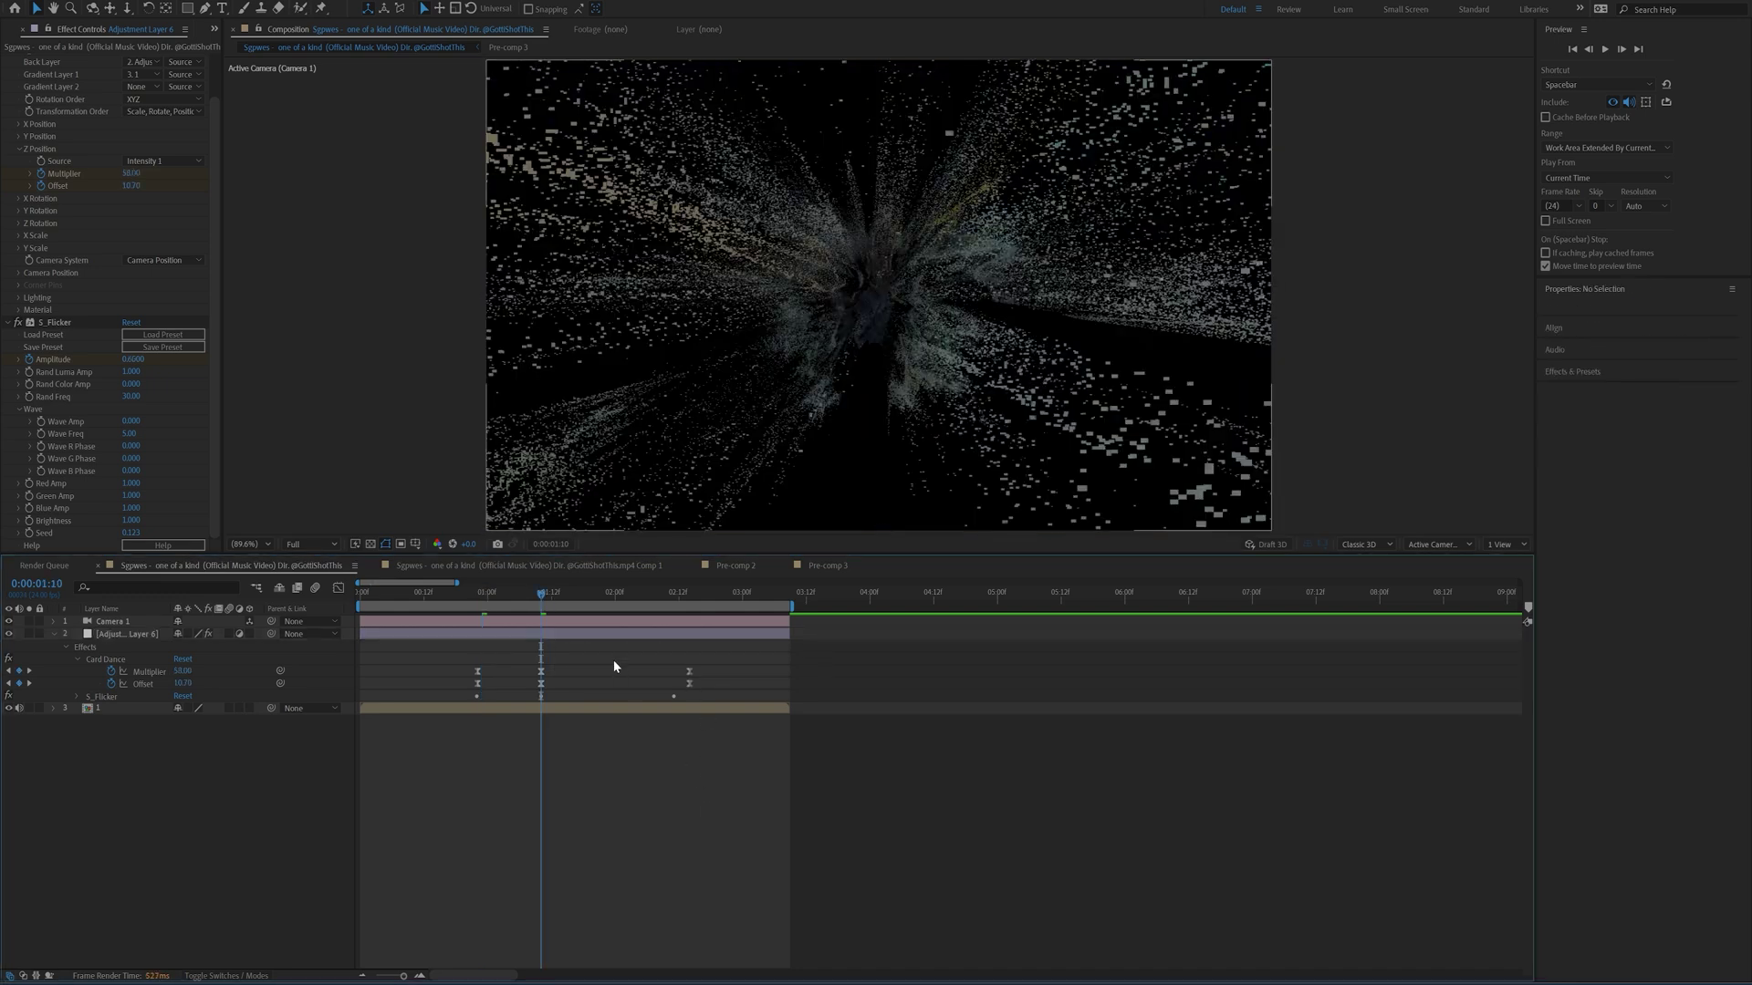
click(602, 633)
click(503, 593)
key(ctrl+space)
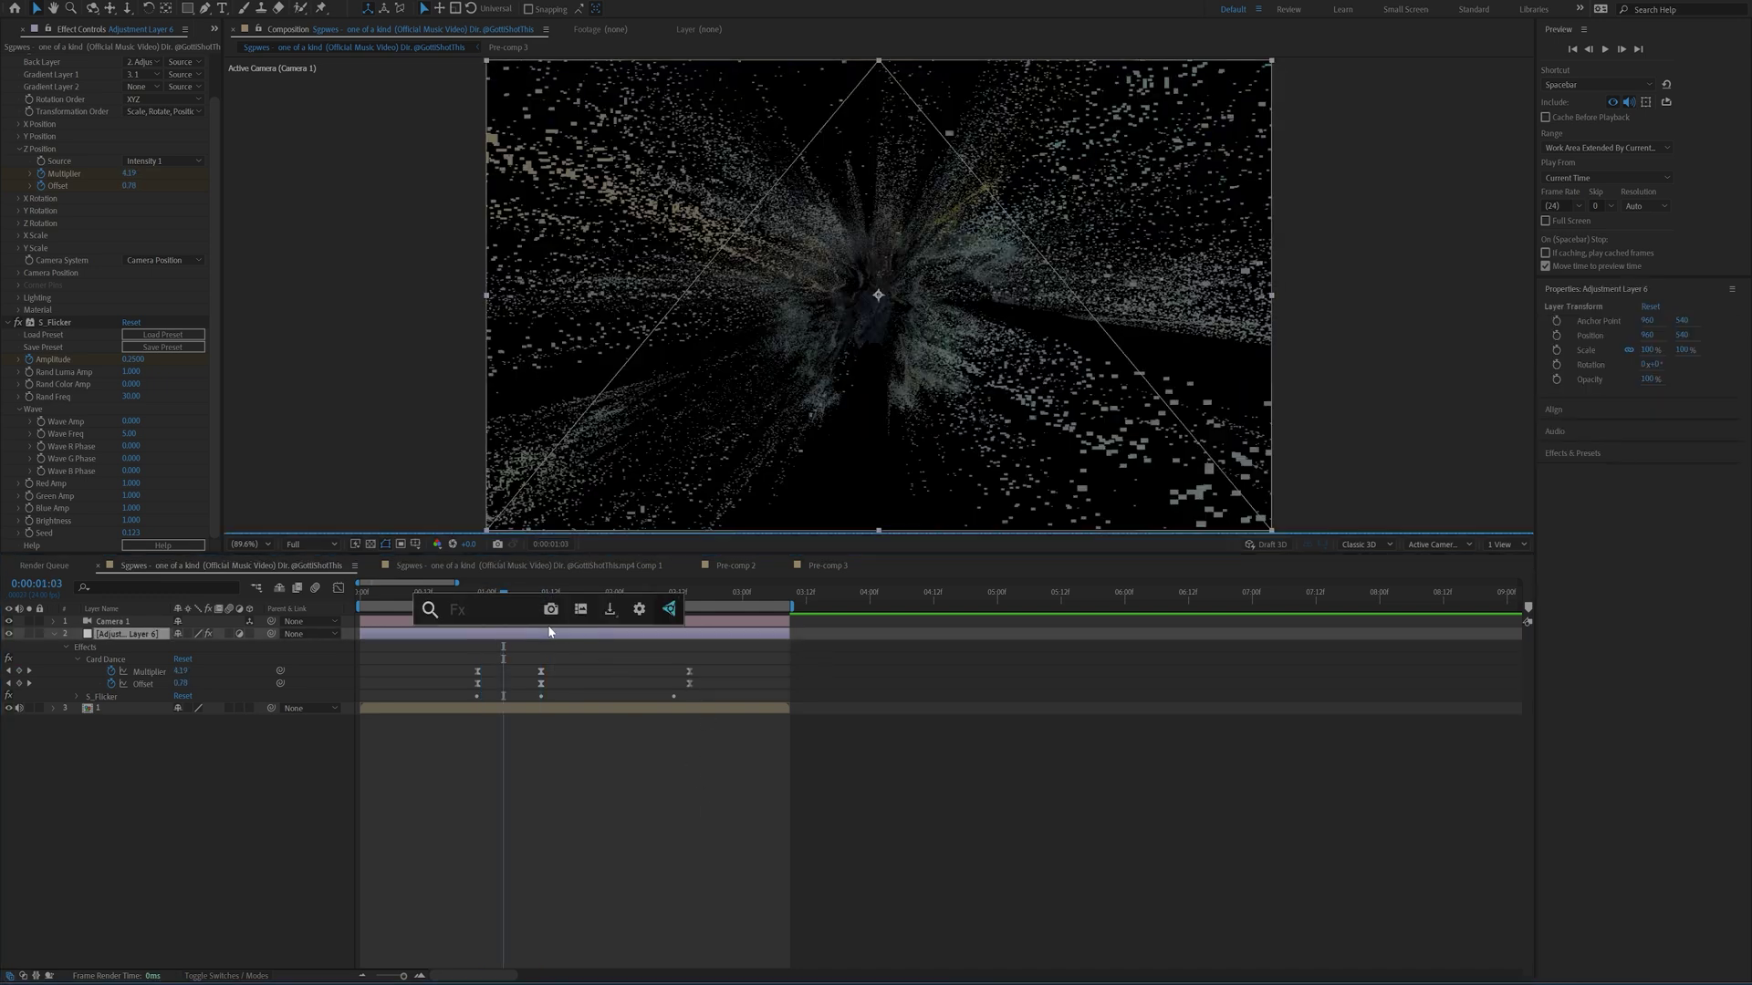
text(hls)
key(Return)
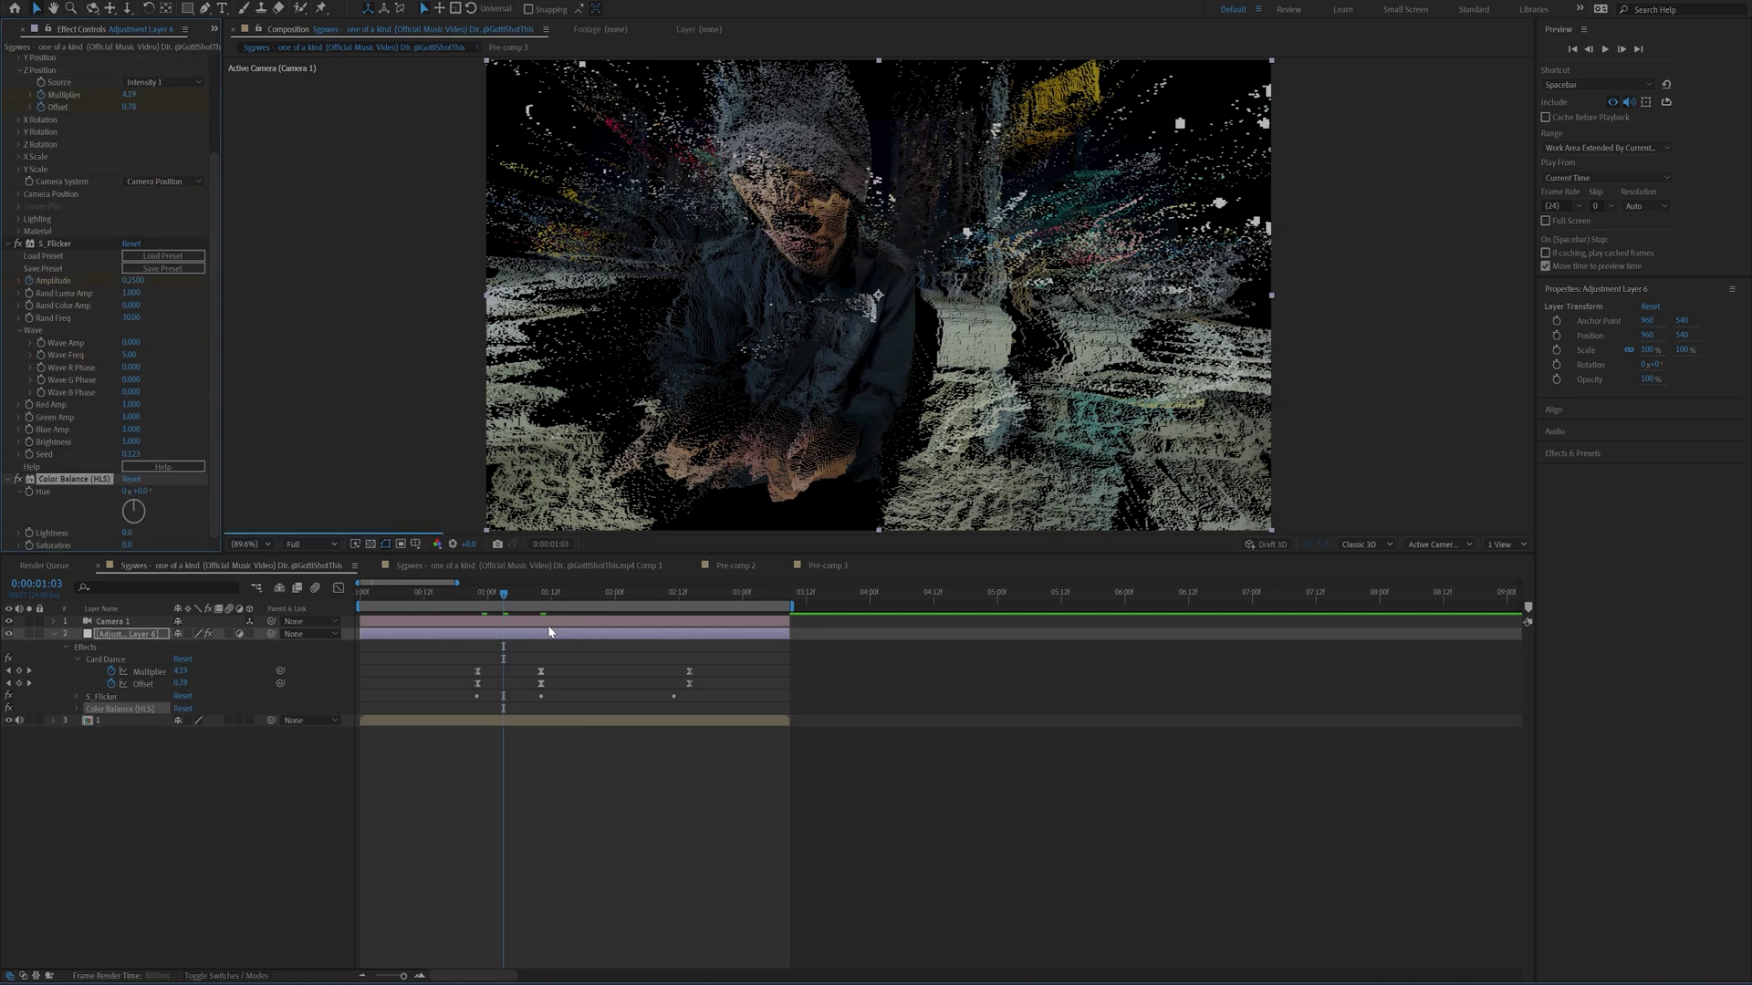
click(29, 492)
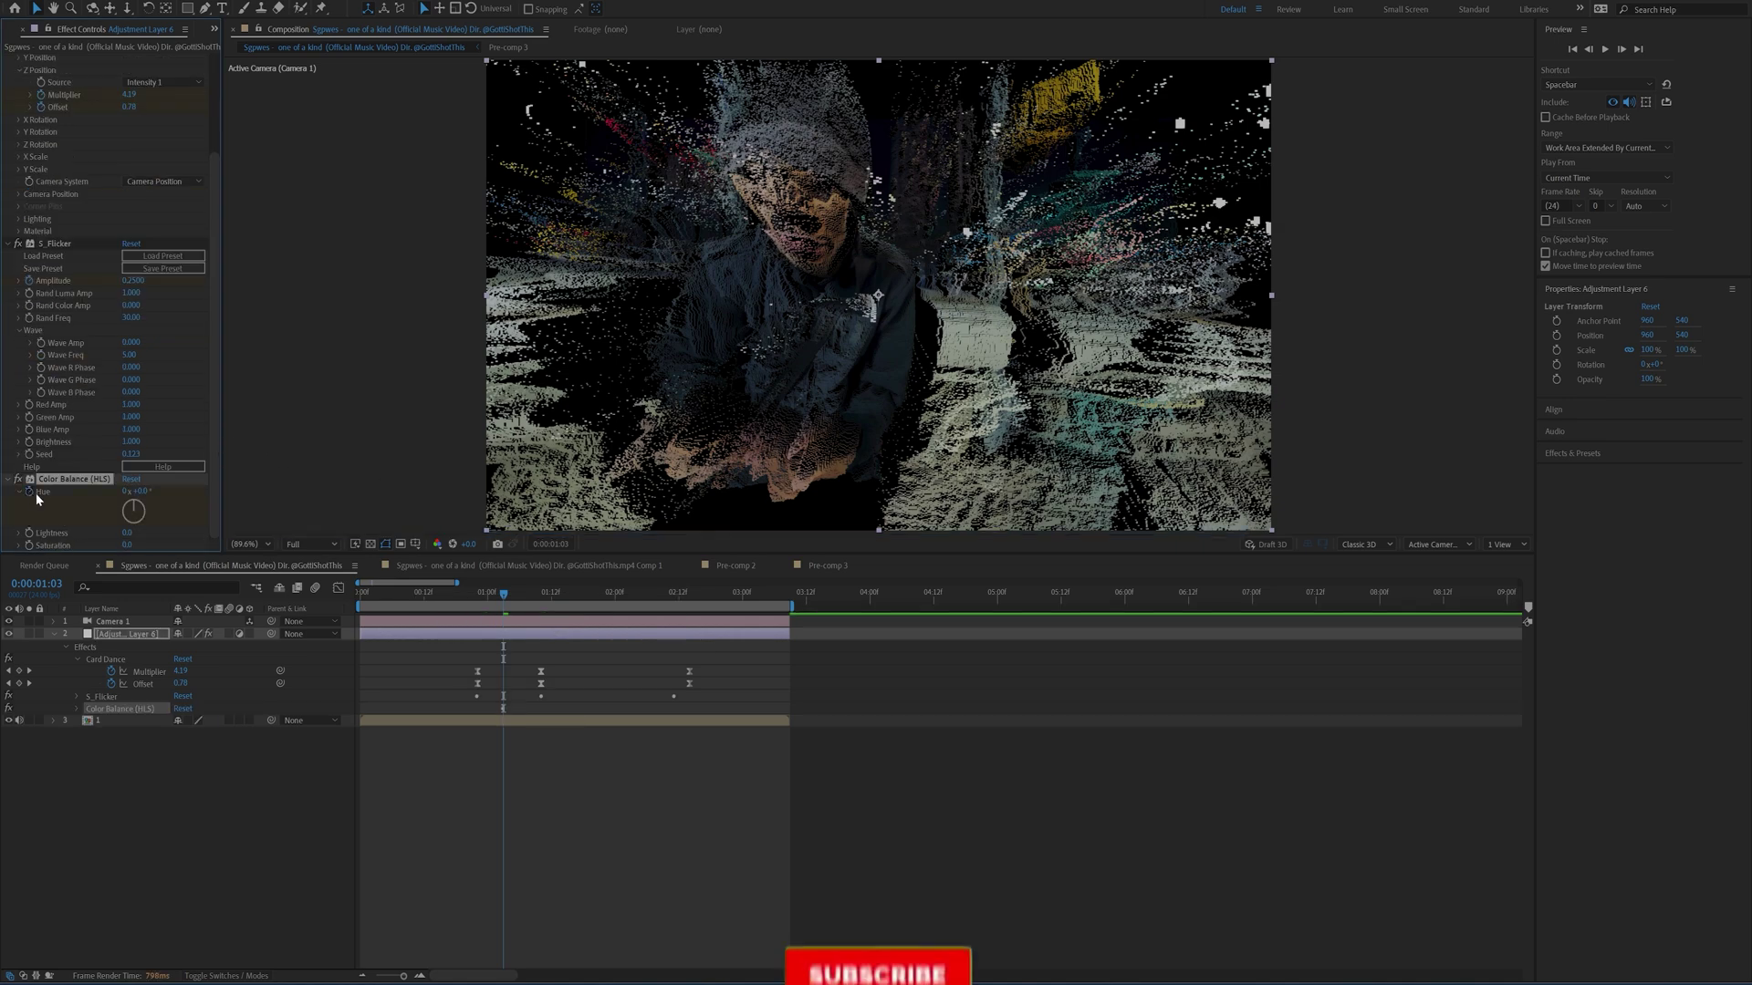
Step: Set the Color Balance Hue to 3 full revolutions at 0:00:01:22 and check the colours at other times
click(605, 593)
click(126, 492)
text(33)
key(Return)
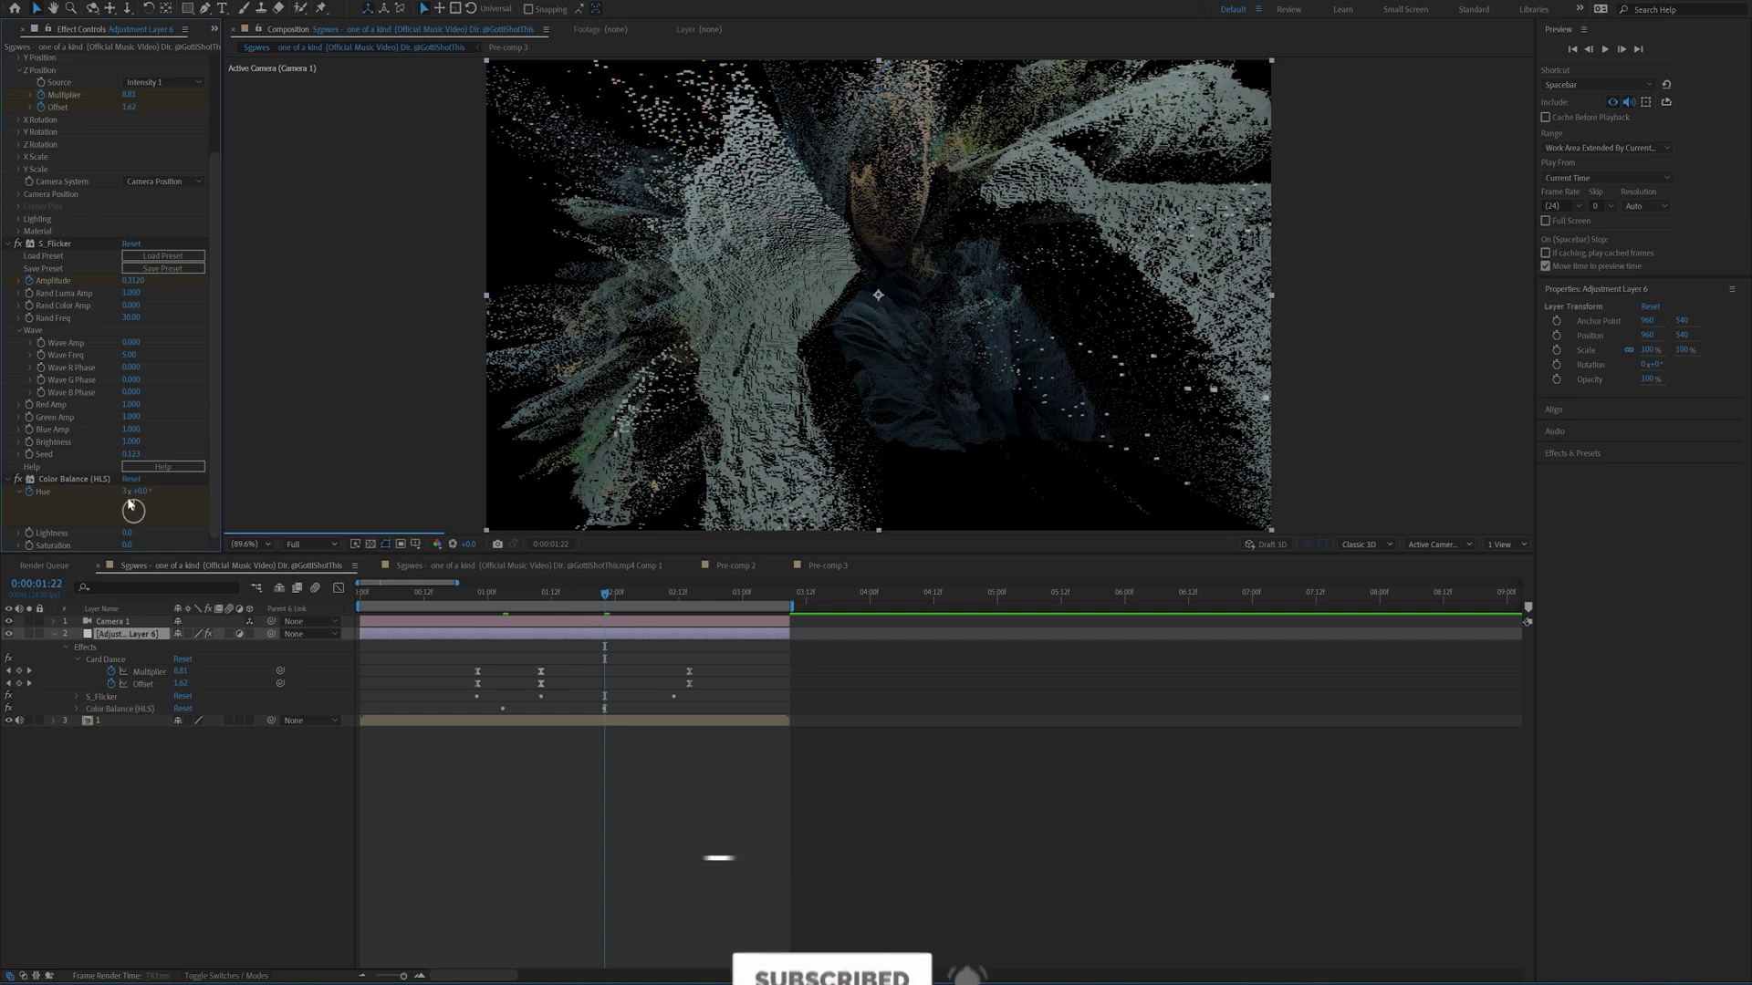
click(541, 595)
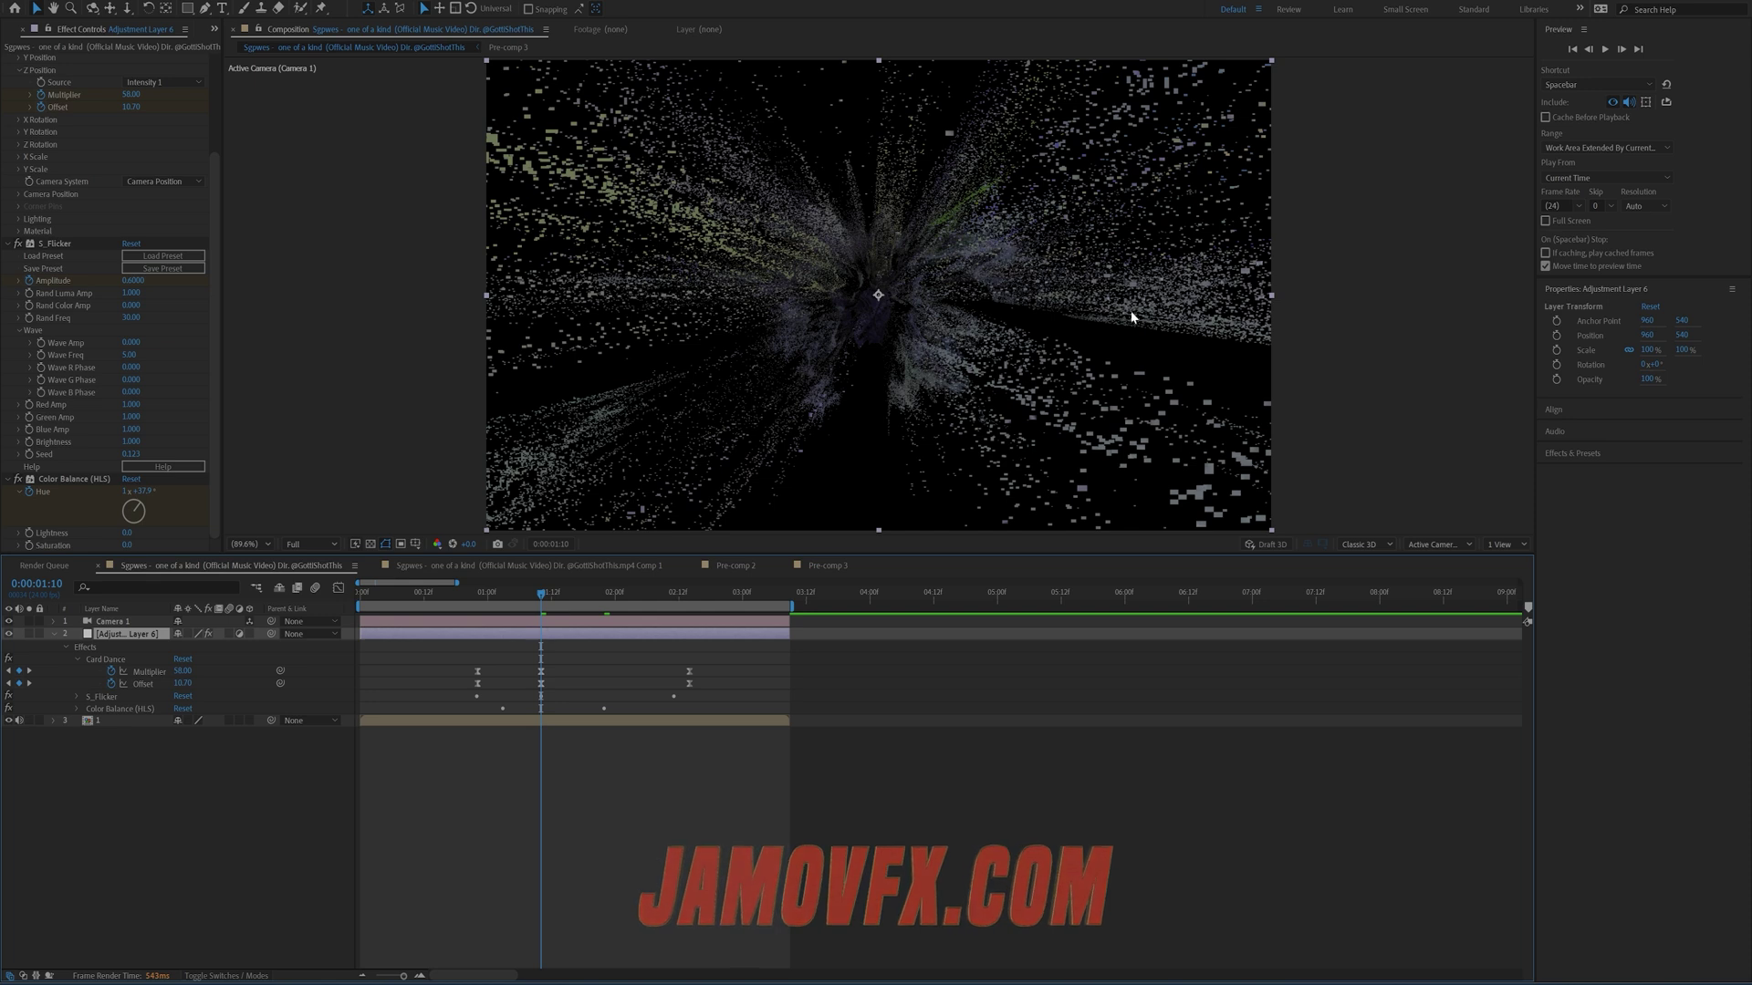
click(689, 594)
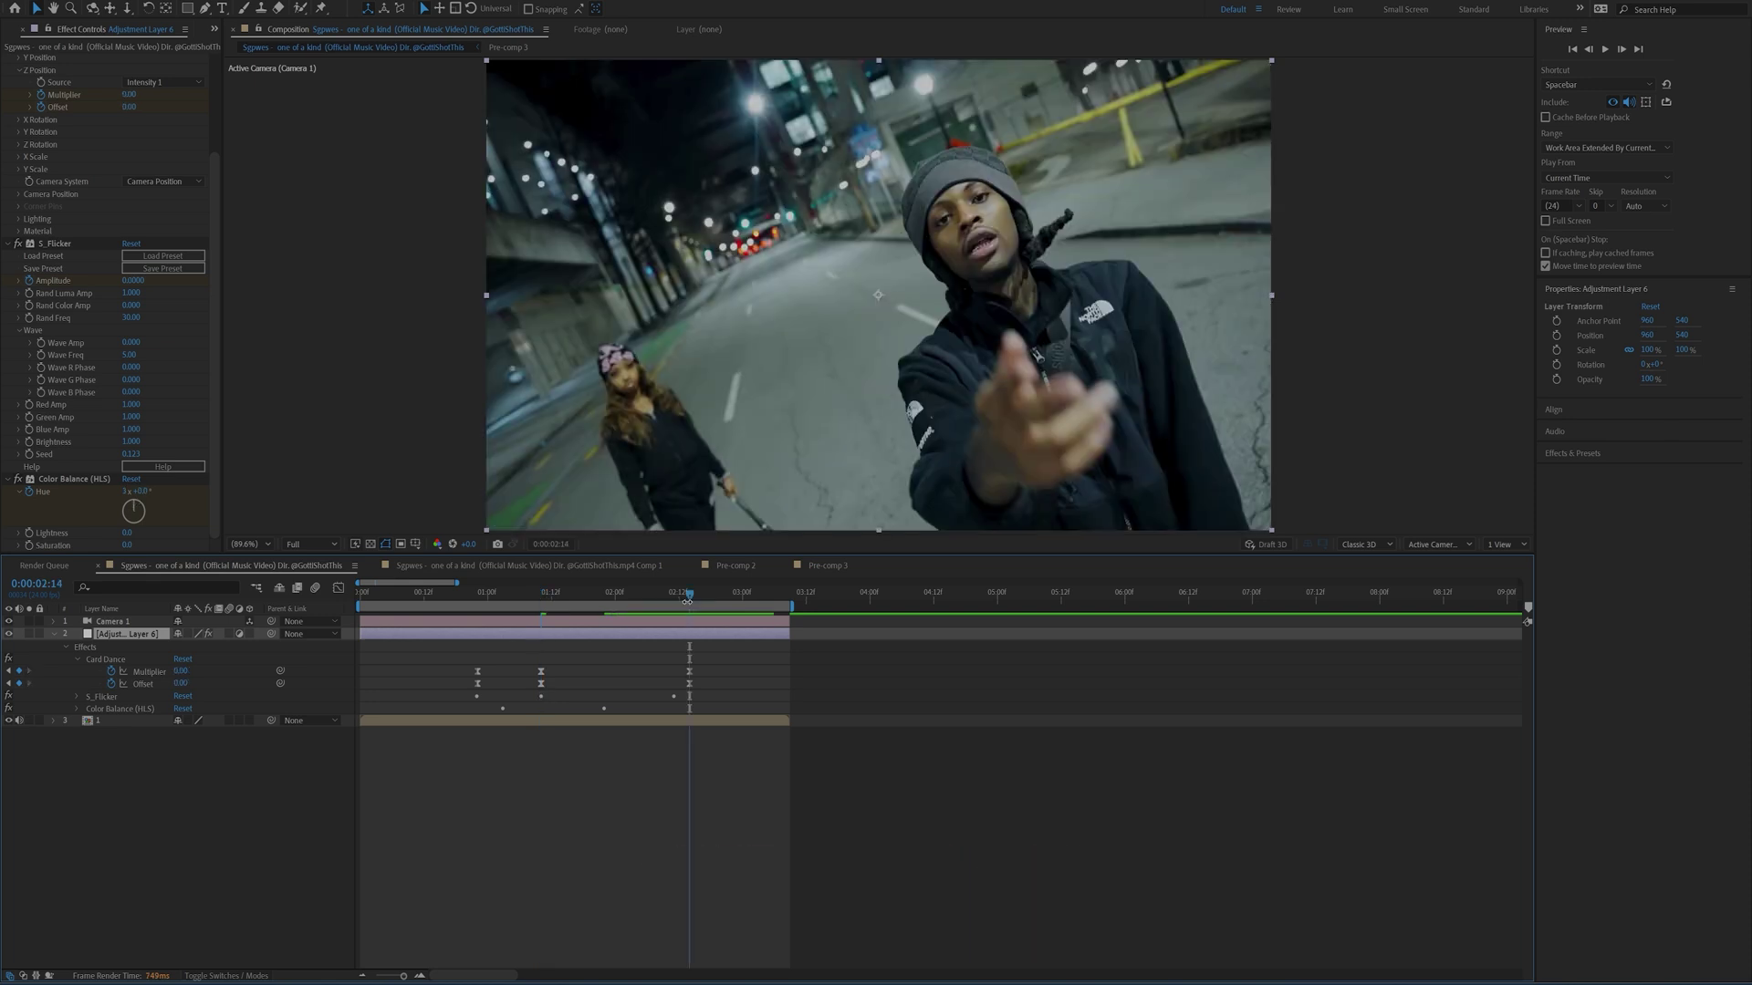